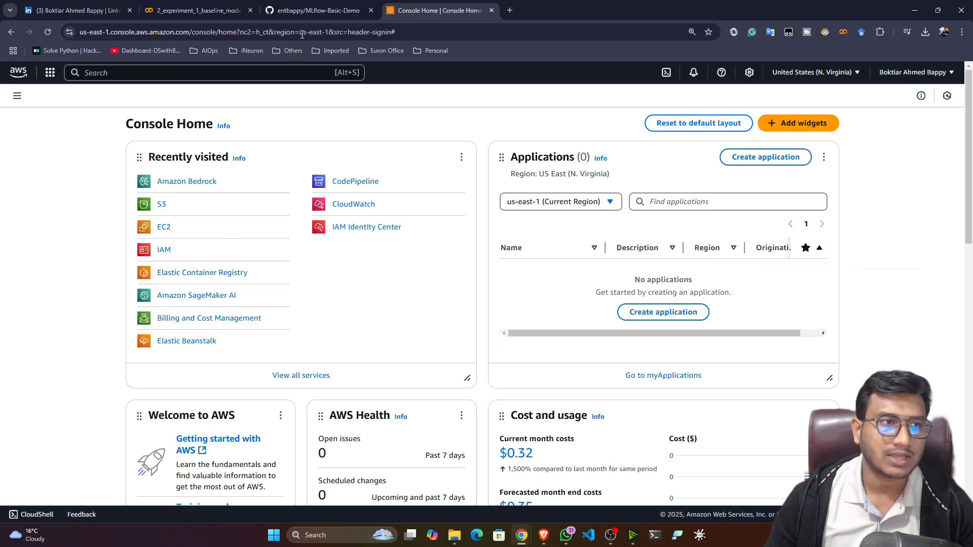
# Review the README setup steps on logging in and creating an admin IAM user.
pyautogui.click(314, 10)
pyautogui.scroll(-3, 118, 338)
pyautogui.scroll(3, 118, 339)
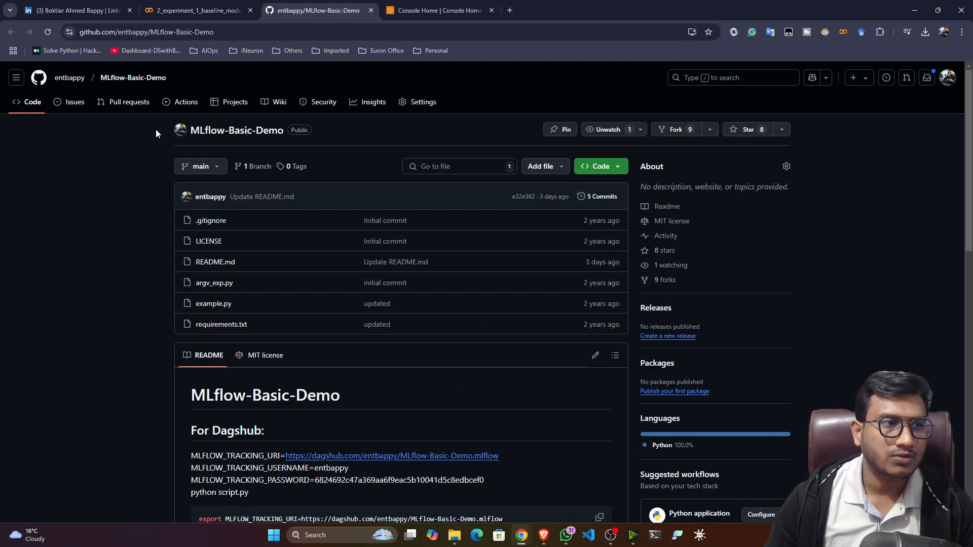
pyautogui.scroll(-6, 114, 259)
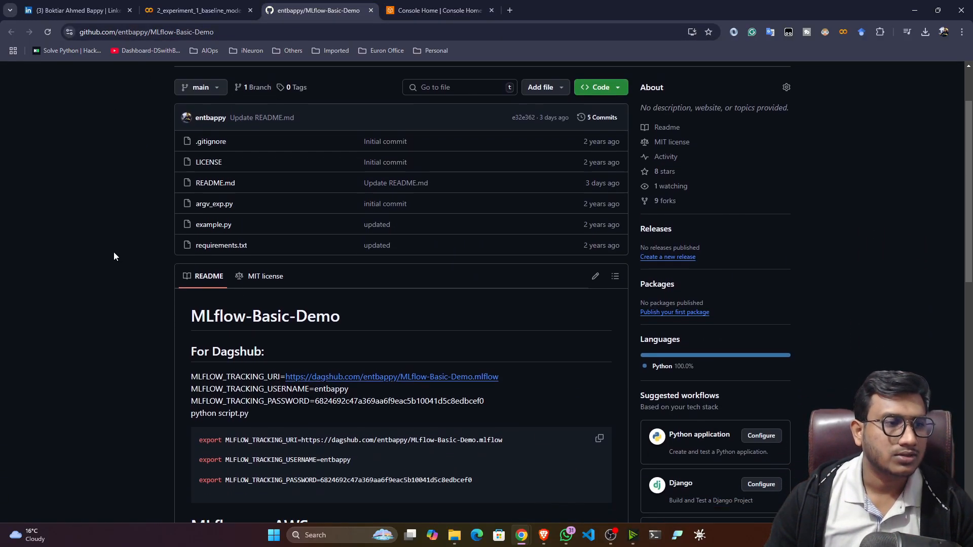
pyautogui.scroll(-3, 114, 256)
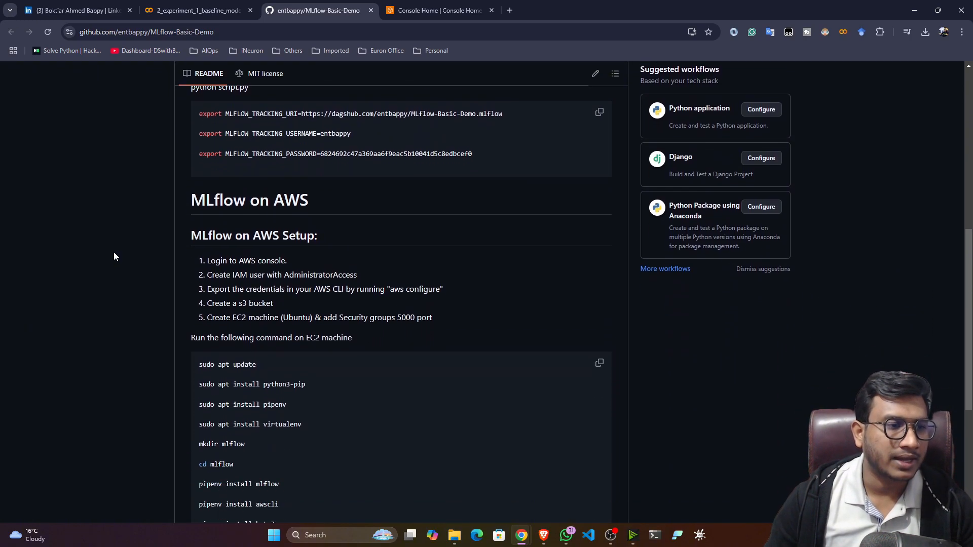
pyautogui.moveTo(221, 211); pyautogui.dragTo(284, 206)
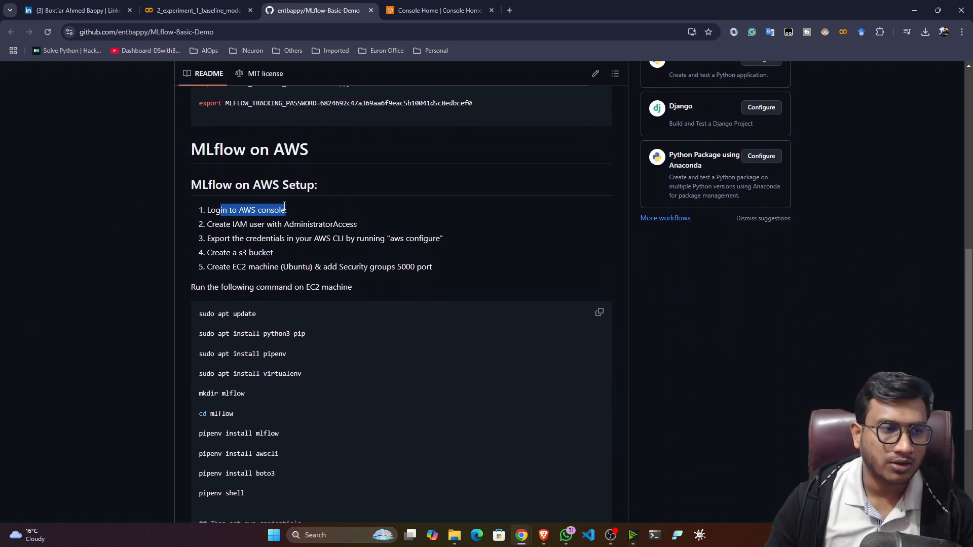
pyautogui.moveTo(212, 224); pyautogui.dragTo(361, 229)
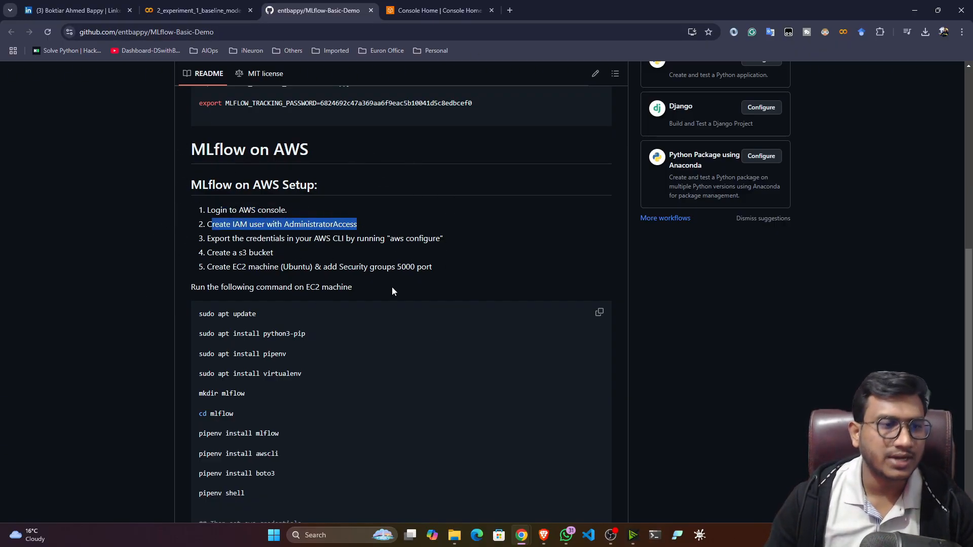
# Back in the AWS console, find IAM via search and open its Users list, keeping the region unchanged.
pyautogui.click(440, 10)
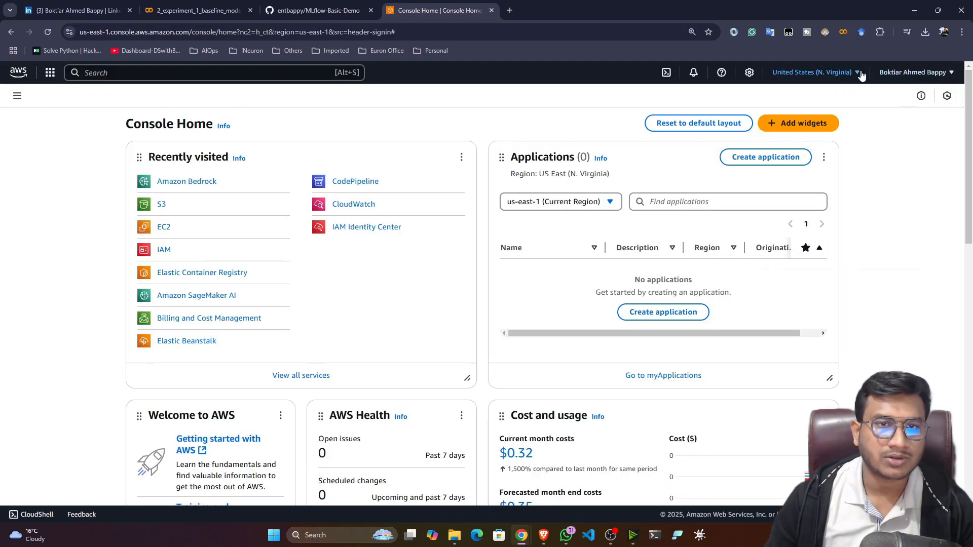
pyautogui.click(842, 72)
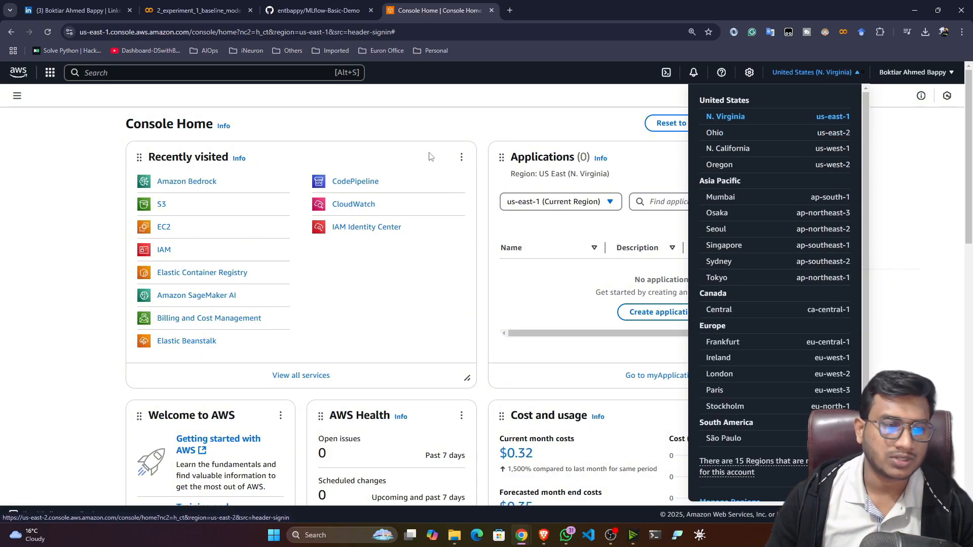
pyautogui.click(79, 148)
pyautogui.click(114, 71)
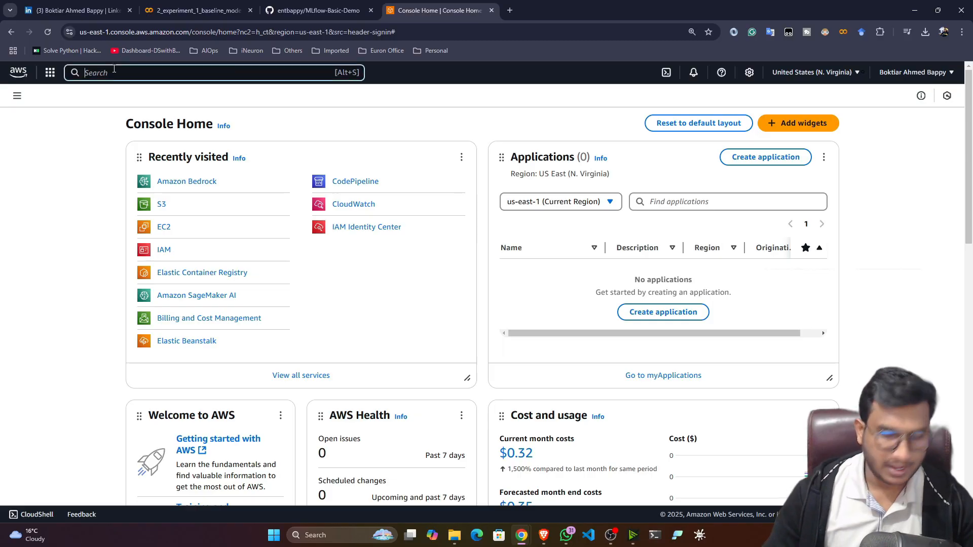
pyautogui.write('iam')
pyautogui.click(348, 145)
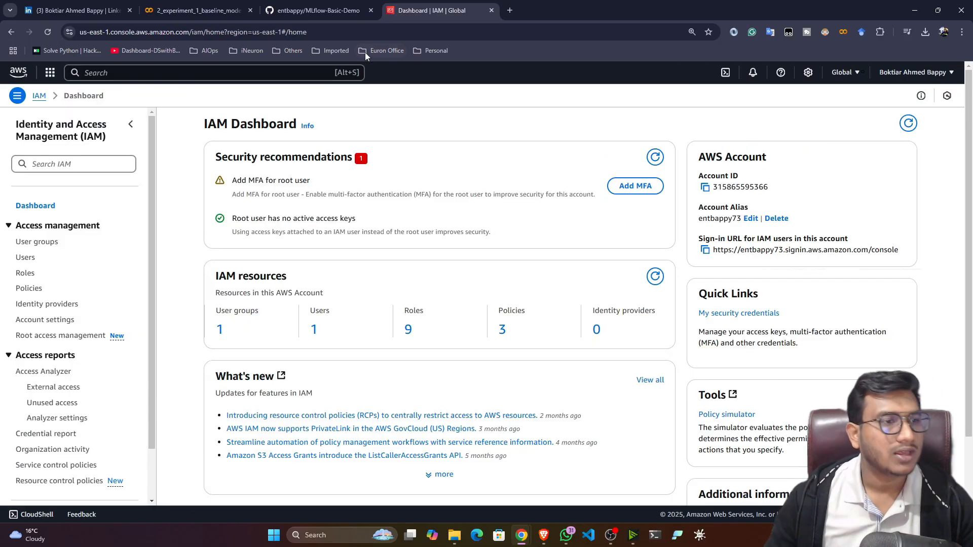
pyautogui.click(26, 257)
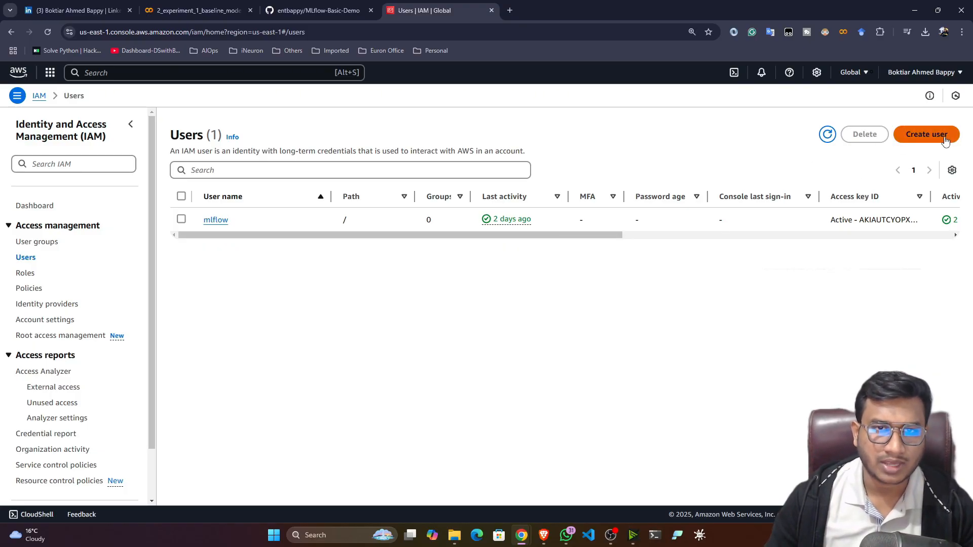
# Enter mlflow-server as the new IAM user's name and advance to Set permissions.
pyautogui.click(926, 134)
pyautogui.click(258, 216)
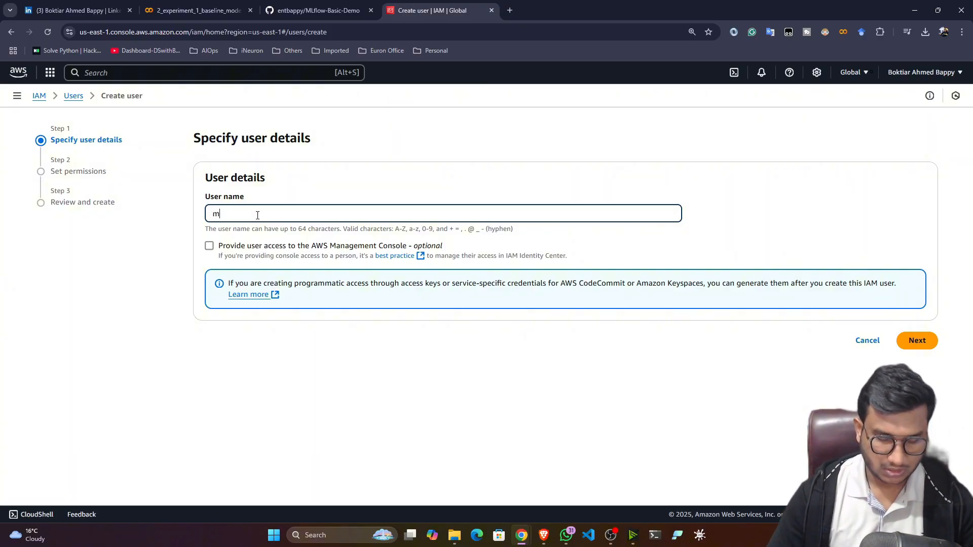
pyautogui.write('mlflow')
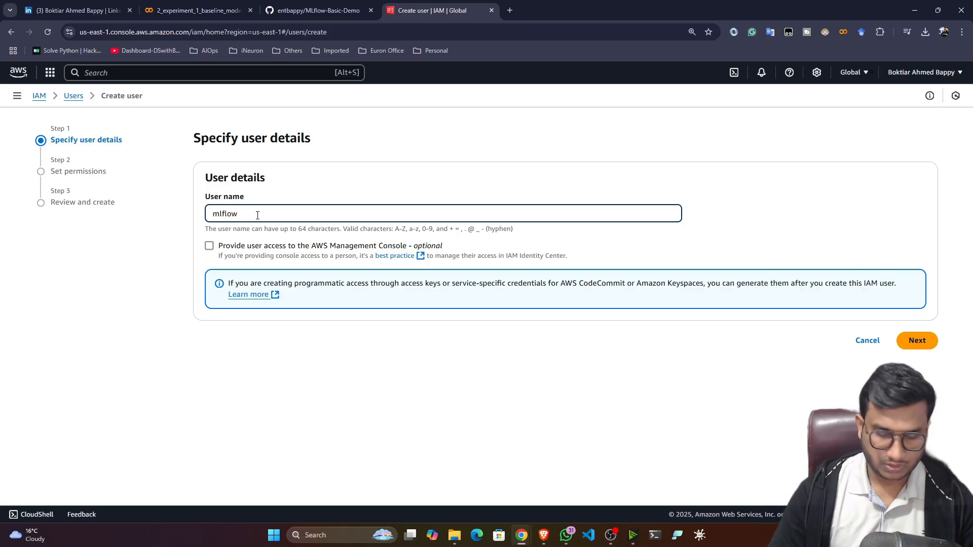
pyautogui.write('-server')
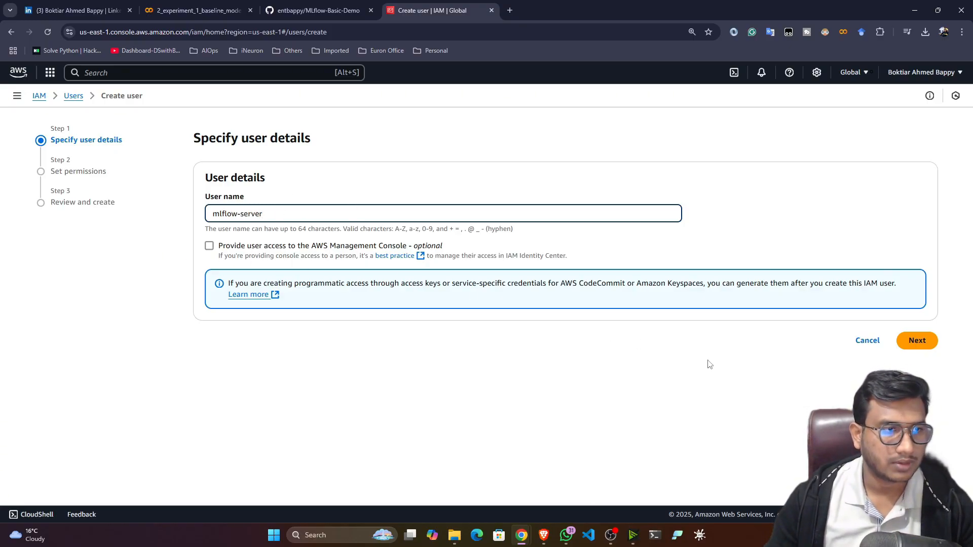
pyautogui.click(917, 341)
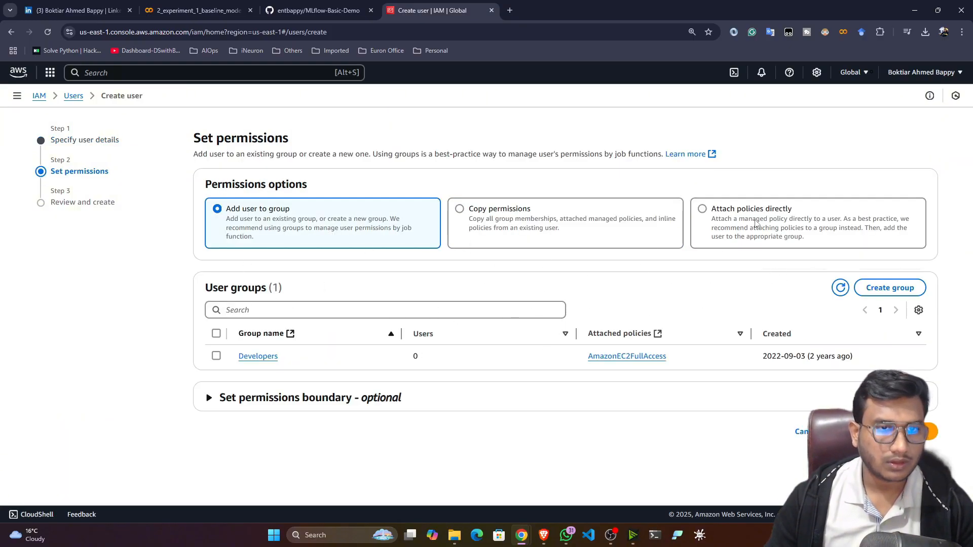
# Attach the AdministratorAccess policy directly to mlflow-server and continue to Review and create.
pyautogui.click(701, 210)
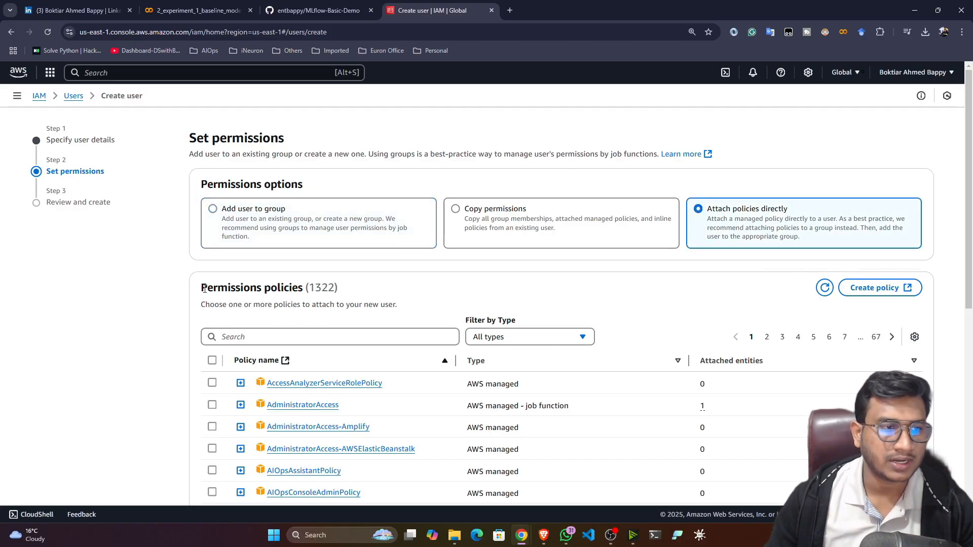
pyautogui.scroll(-1, 238, 345)
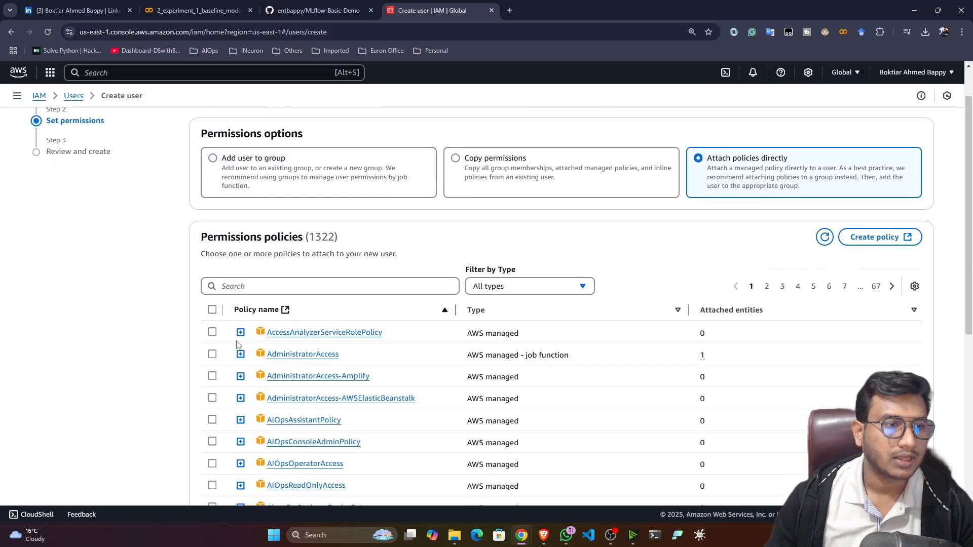
pyautogui.click(212, 354)
pyautogui.scroll(-7, 90, 360)
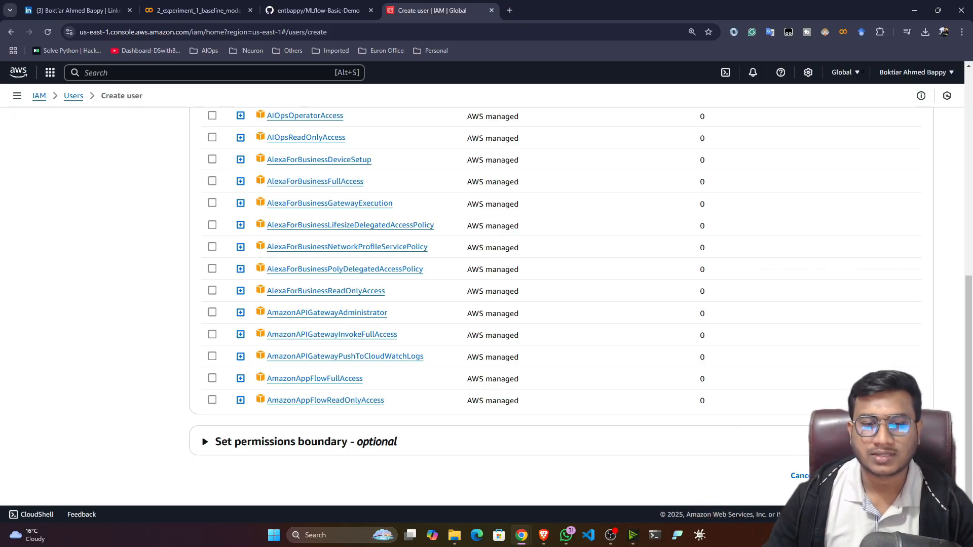
pyautogui.click(913, 476)
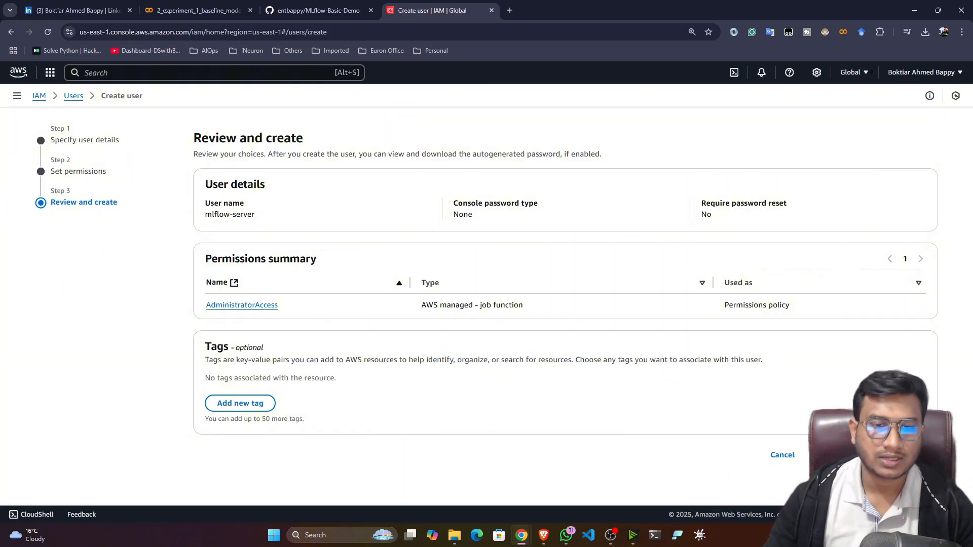
# Create the mlflow-server user and open its Security credentials.
pyautogui.click(905, 455)
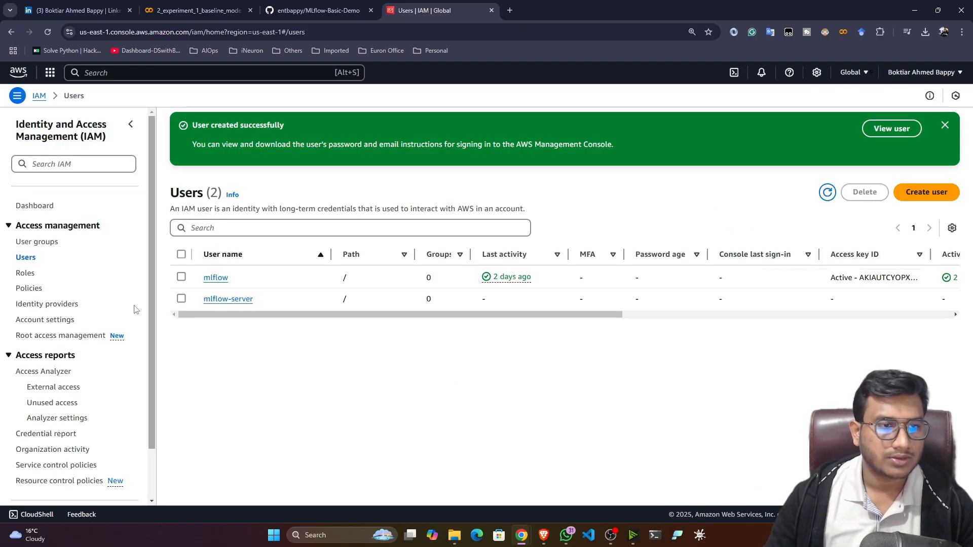
pyautogui.click(229, 301)
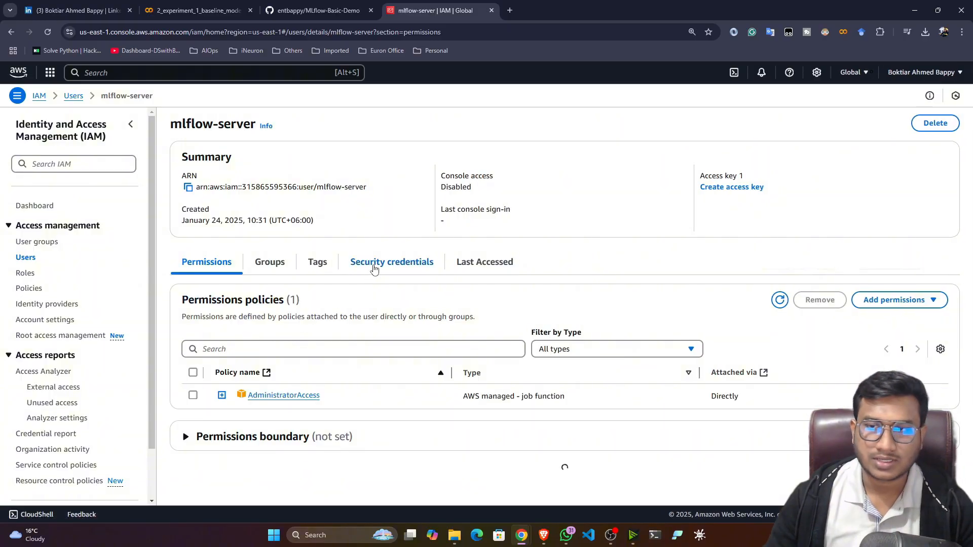
pyautogui.click(371, 270)
pyautogui.scroll(-4, 265, 391)
pyautogui.scroll(-3, 265, 391)
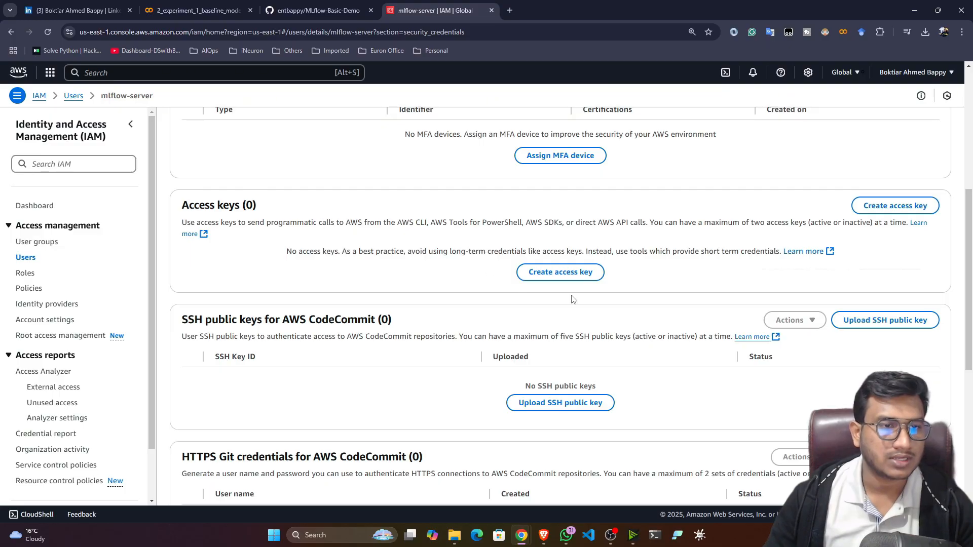
# Create a CLI access key for mlflow-server and download it as a .csv file.
pyautogui.click(561, 272)
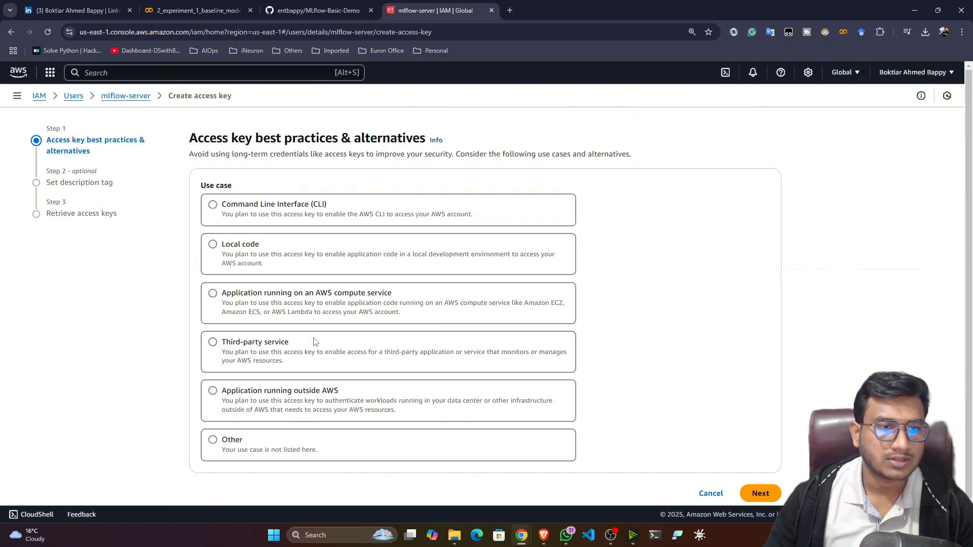
pyautogui.click(212, 205)
pyautogui.scroll(-3, 561, 317)
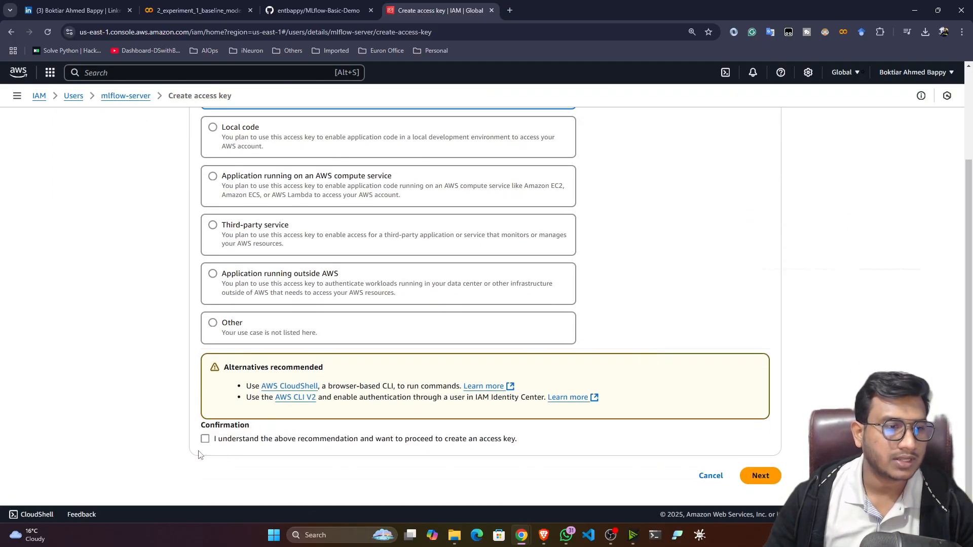
pyautogui.click(205, 439)
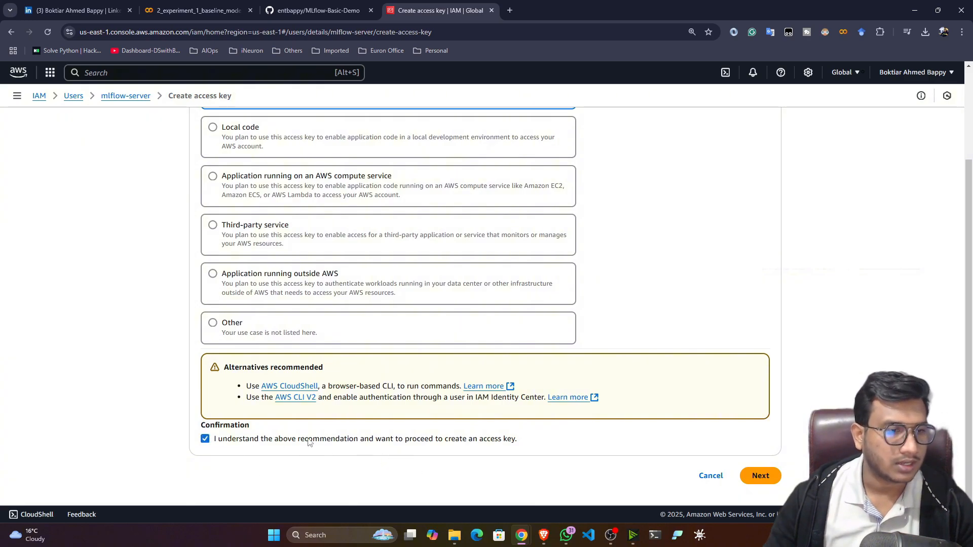
pyautogui.click(761, 476)
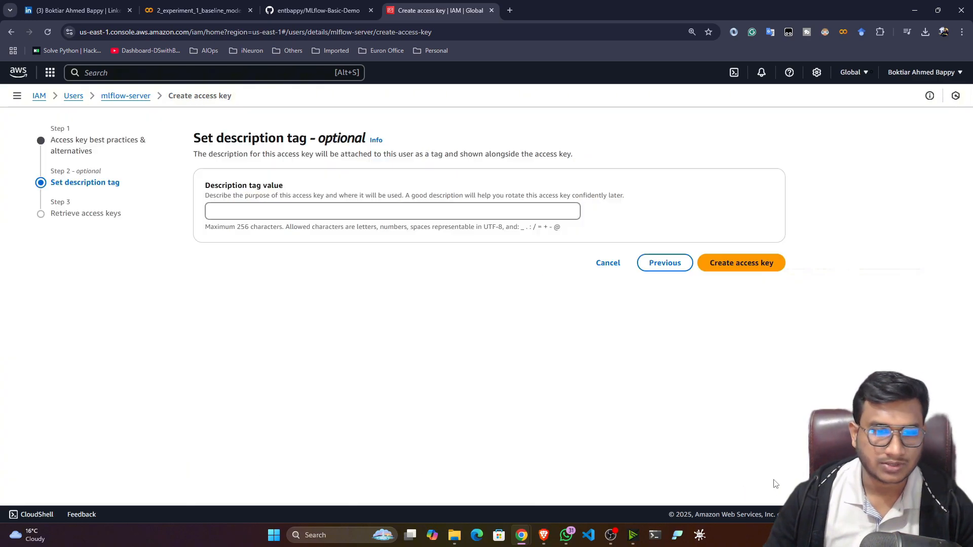
pyautogui.click(738, 263)
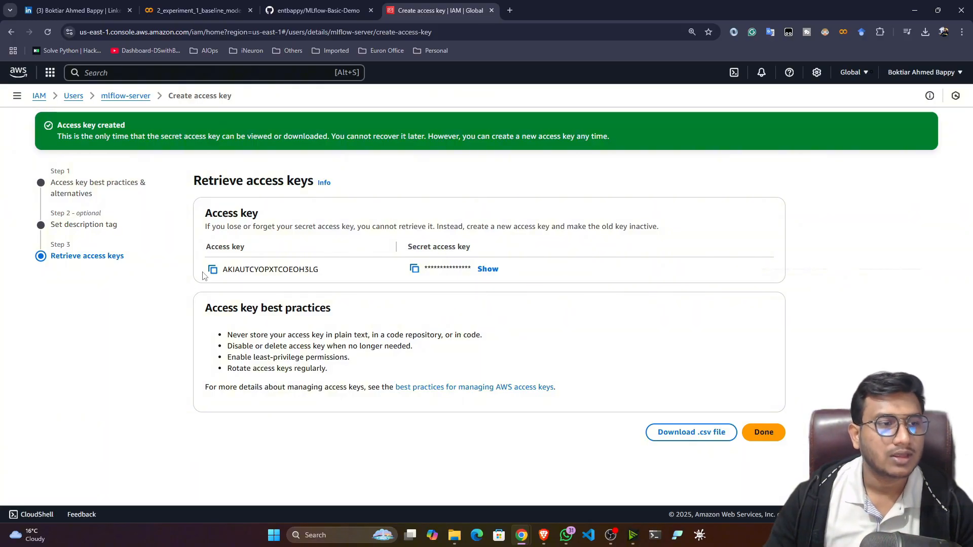
pyautogui.click(674, 439)
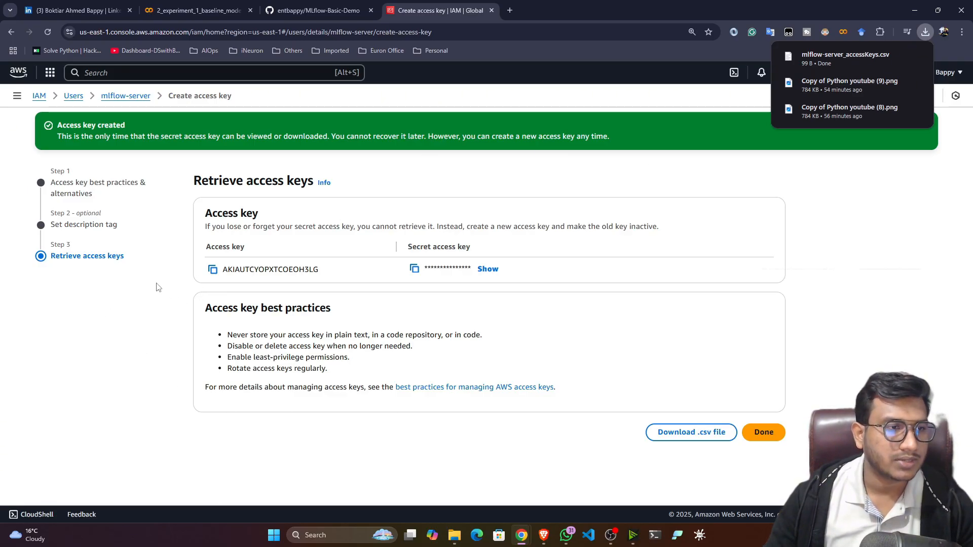
# Reread the README's 'Create a s3 bucket' step, then return to the AWS console.
pyautogui.hotkey('ctrl', 'shift', 'Tab')
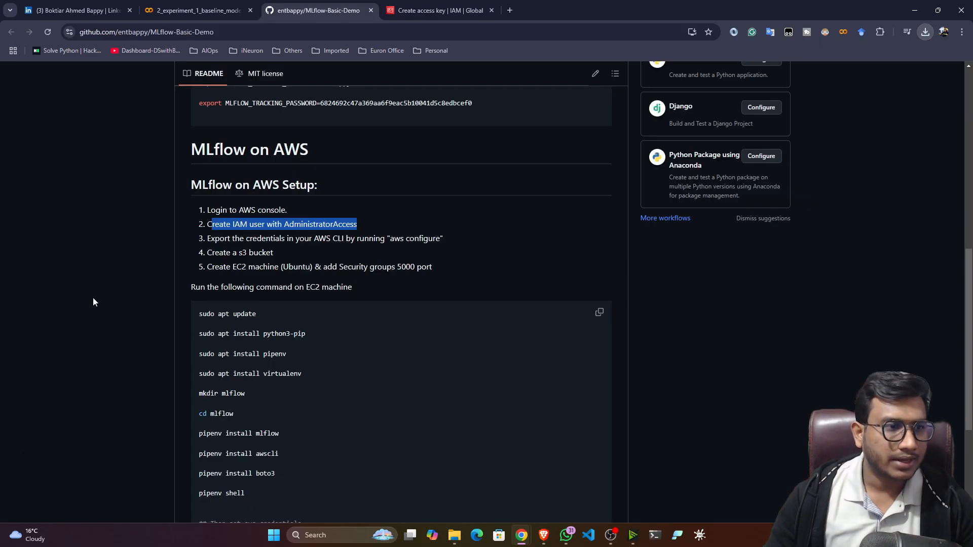
pyautogui.scroll(-1, 196, 337)
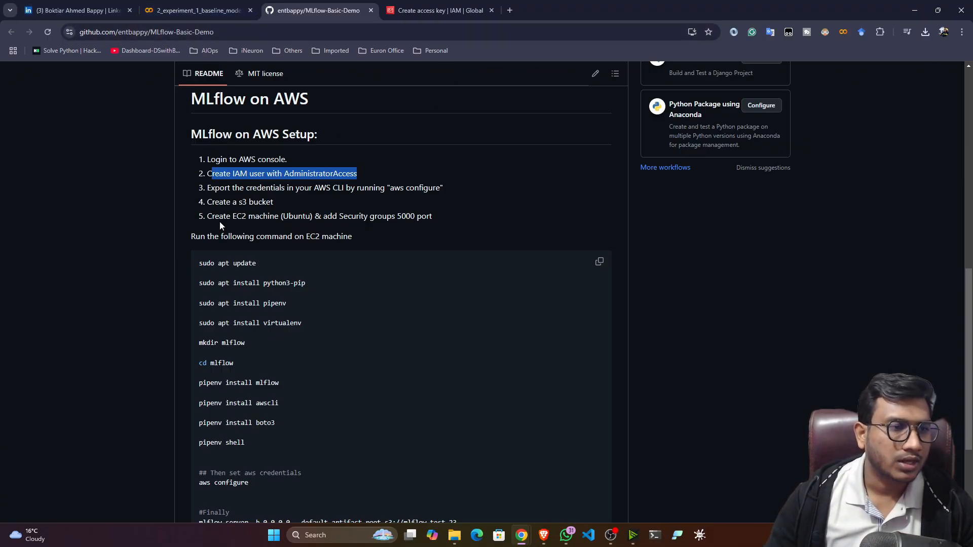
pyautogui.moveTo(211, 203); pyautogui.dragTo(273, 203)
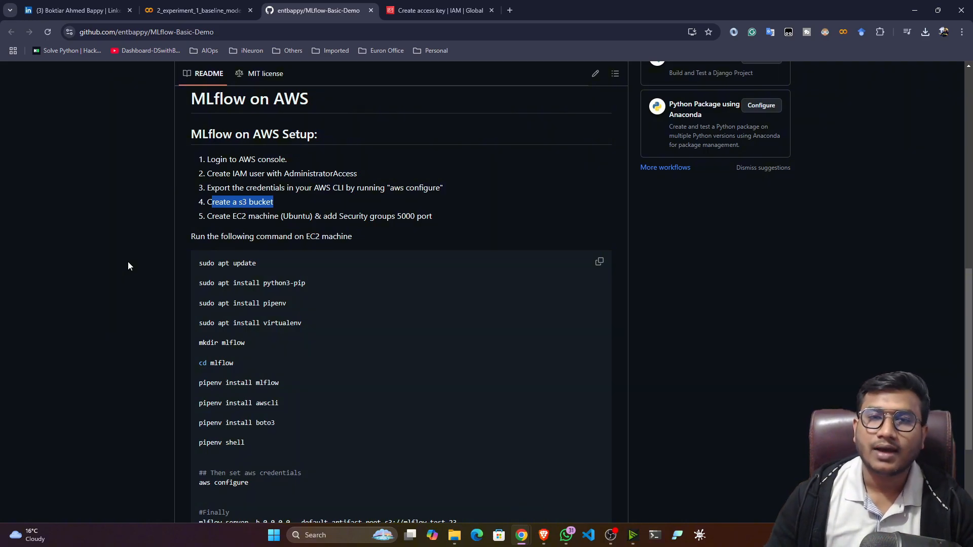
pyautogui.click(241, 227)
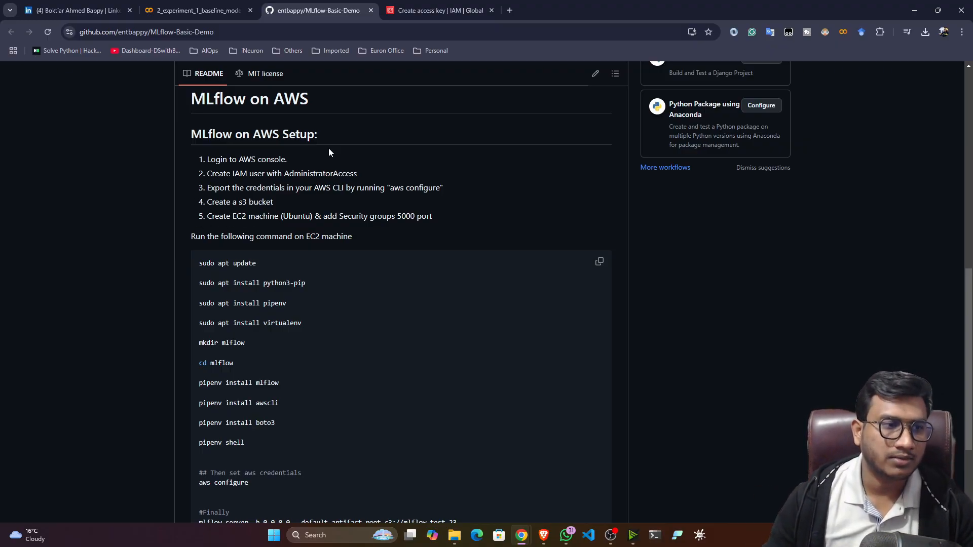
pyautogui.click(440, 10)
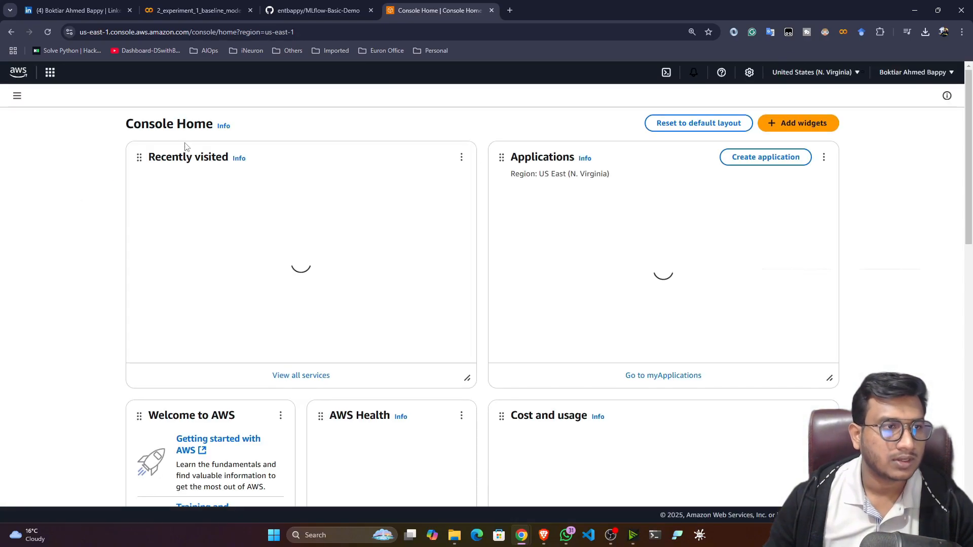
# Open S3 and start a new bucket named mlflow-bucket-25.
pyautogui.click(114, 73)
pyautogui.write('s3')
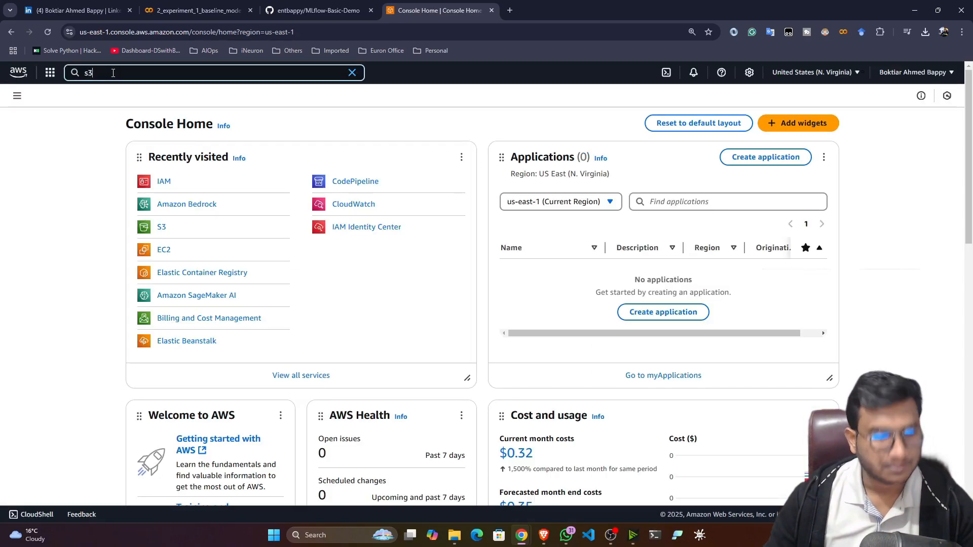
pyautogui.click(240, 131)
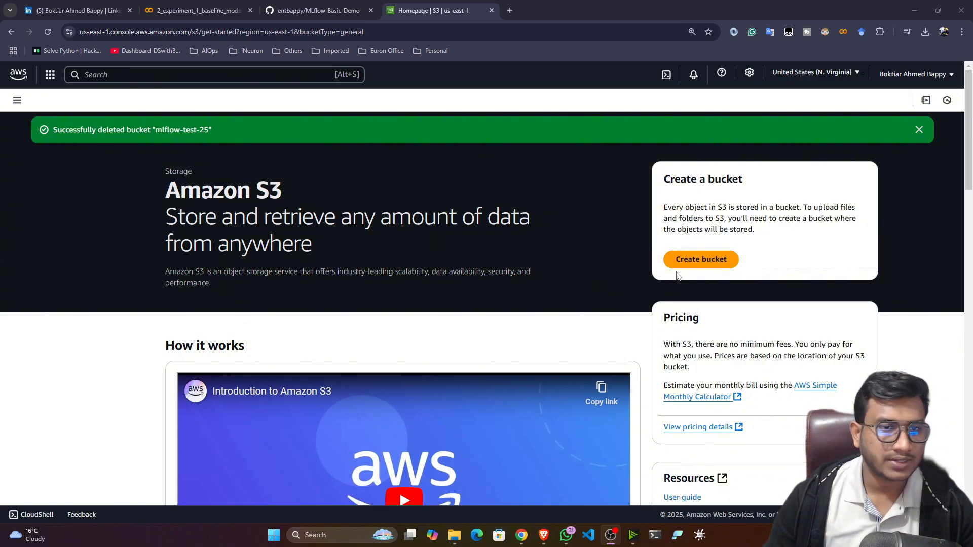
pyautogui.click(702, 260)
pyautogui.scroll(-1, 102, 324)
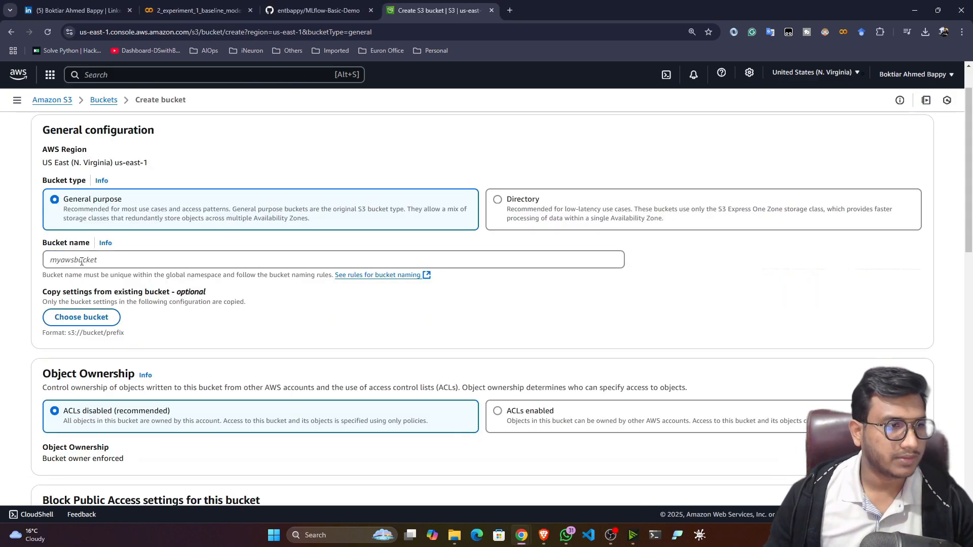
pyautogui.click(81, 261)
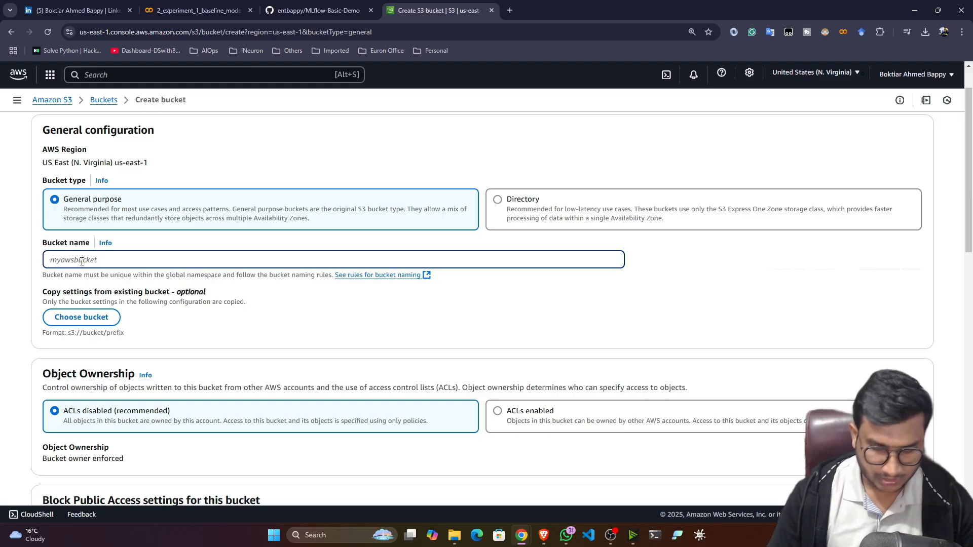
pyautogui.write('mlflow')
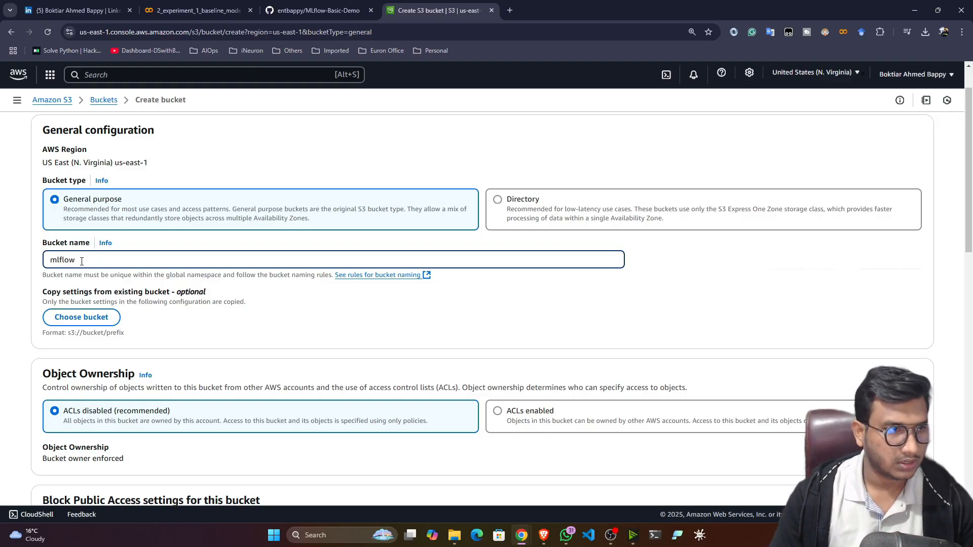
pyautogui.write('-bucket')
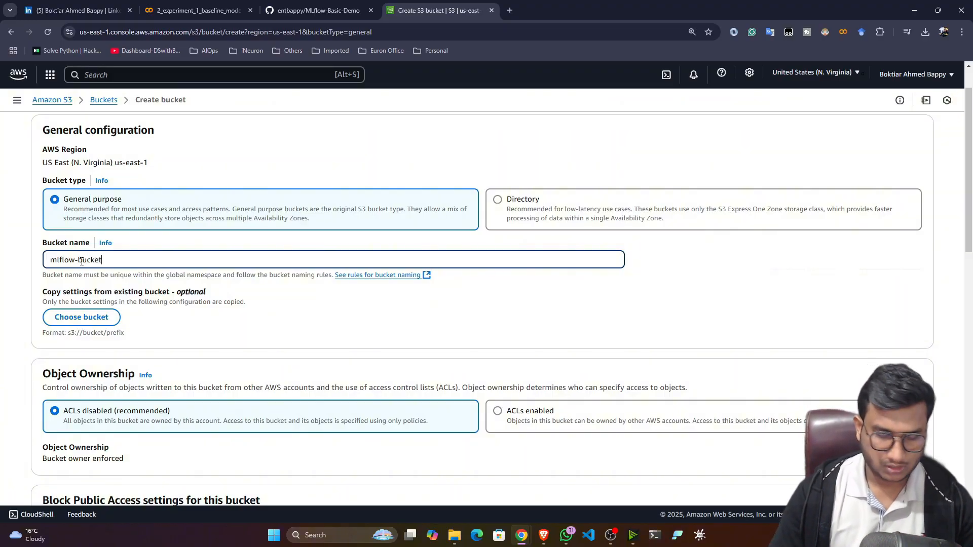
pyautogui.write('-25')
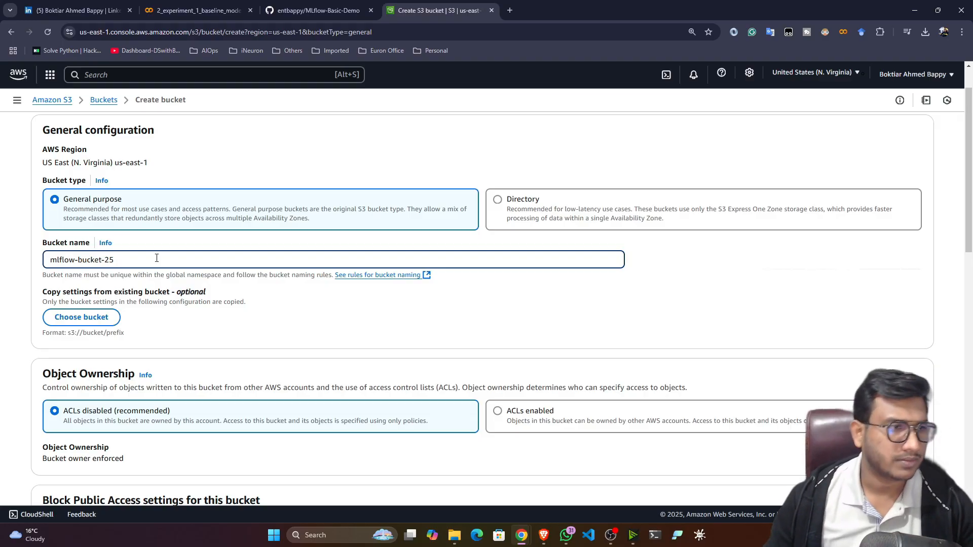
pyautogui.moveTo(117, 260); pyautogui.dragTo(24, 265)
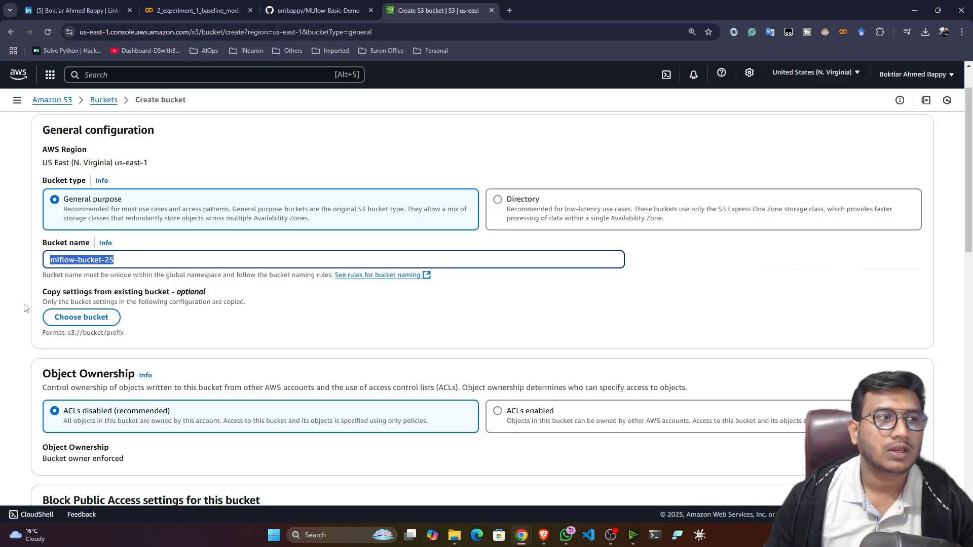
# Unblock all public access, acknowledge the warning, and return to the GitHub README.
pyautogui.scroll(-4, 76, 332)
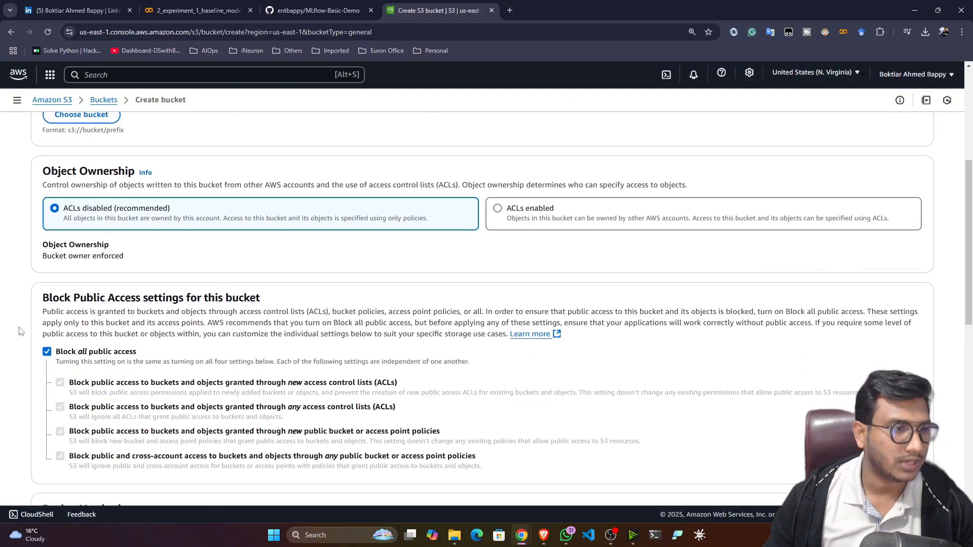
pyautogui.scroll(-2, 20, 331)
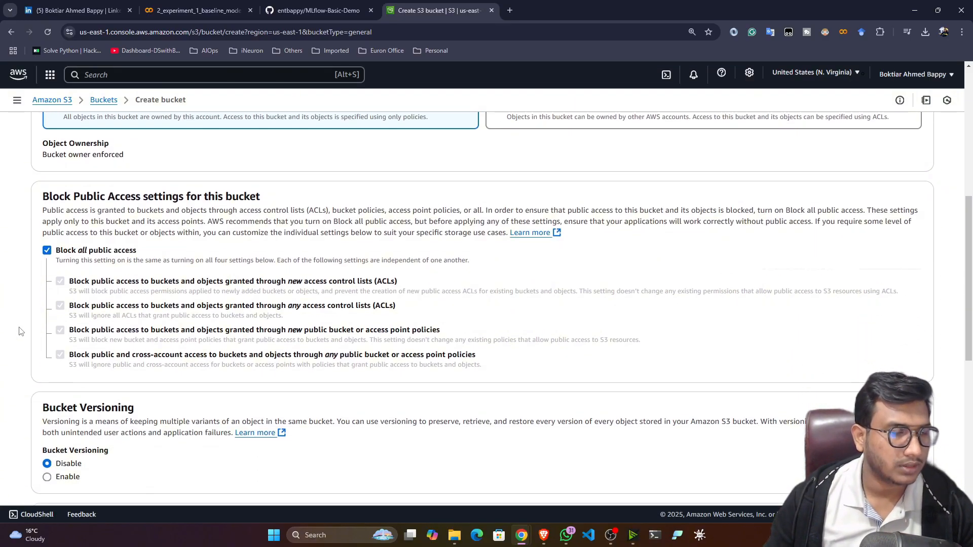
pyautogui.scroll(-10, 19, 331)
pyautogui.scroll(8, 21, 332)
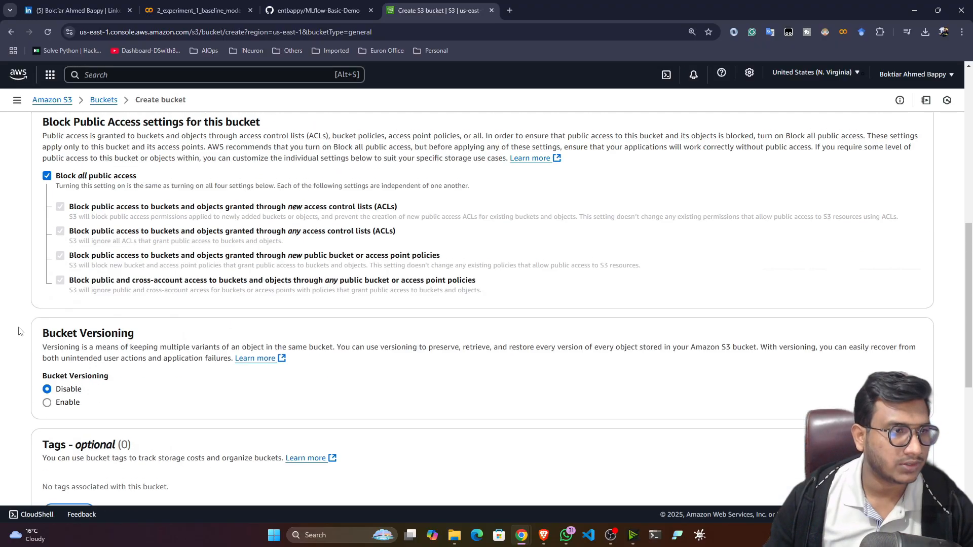
pyautogui.scroll(4, 19, 332)
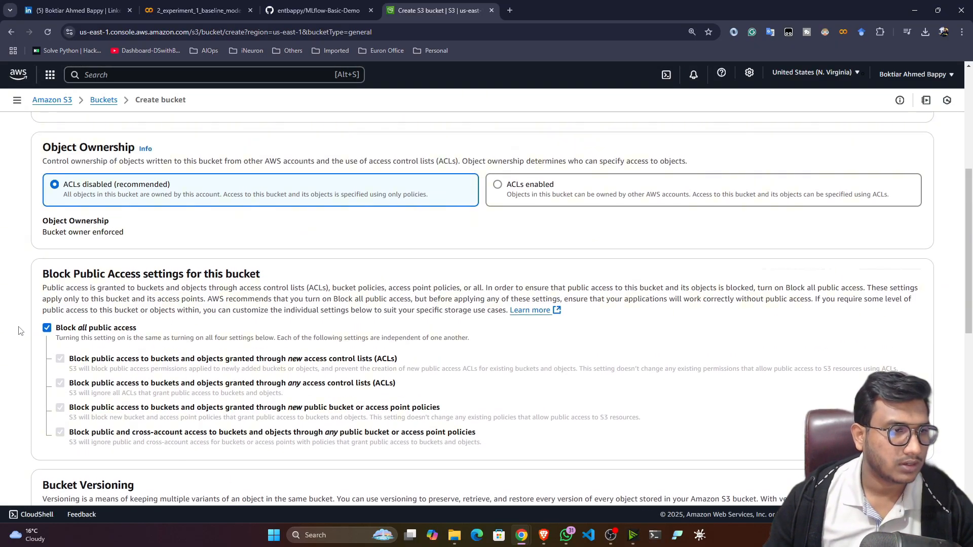
pyautogui.scroll(-3, 12, 329)
pyautogui.scroll(-1, 12, 328)
pyautogui.click(47, 176)
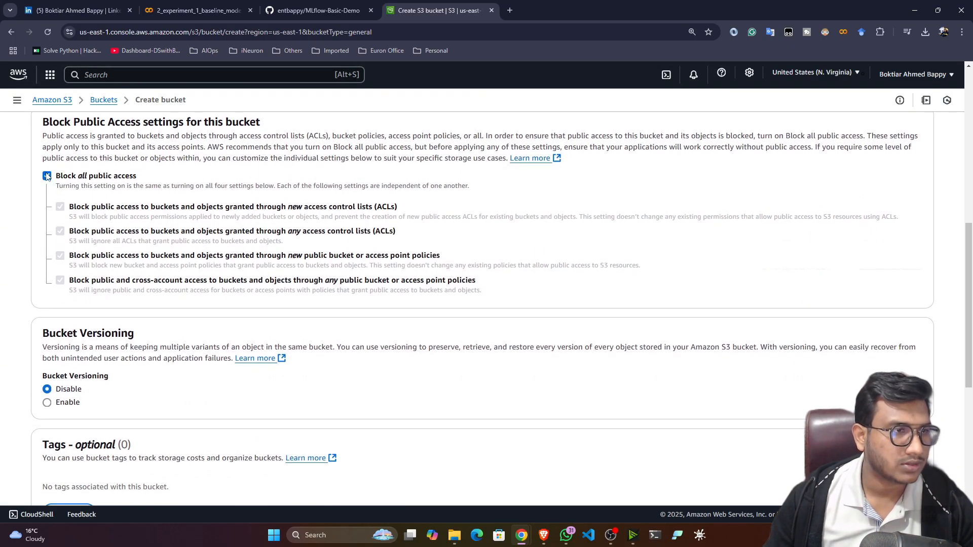
pyautogui.scroll(-2, 146, 213)
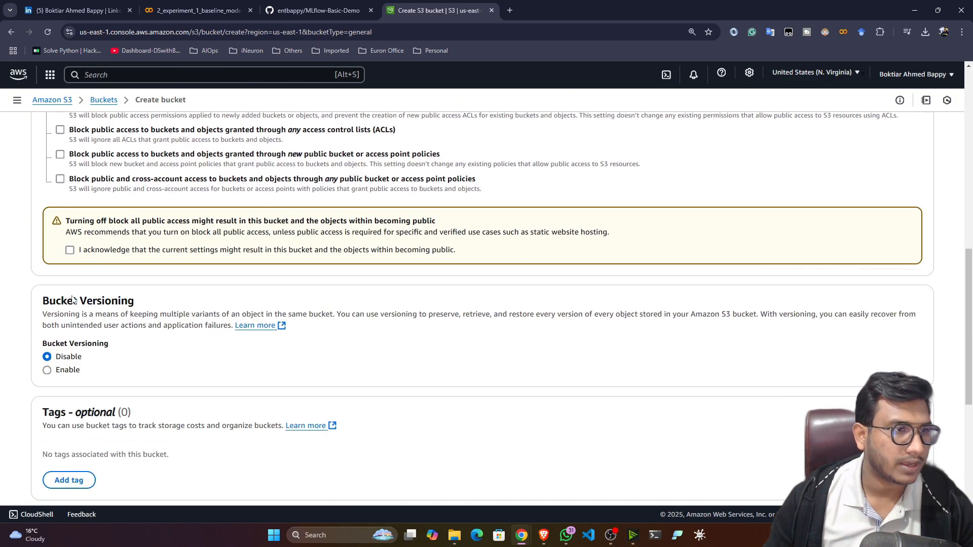
pyautogui.click(69, 250)
pyautogui.scroll(-6, 41, 355)
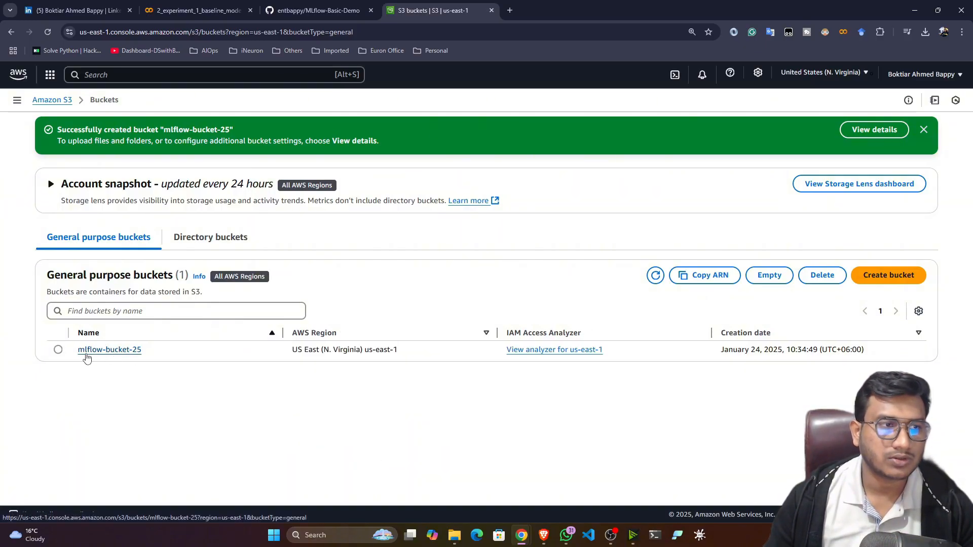
pyautogui.click(317, 10)
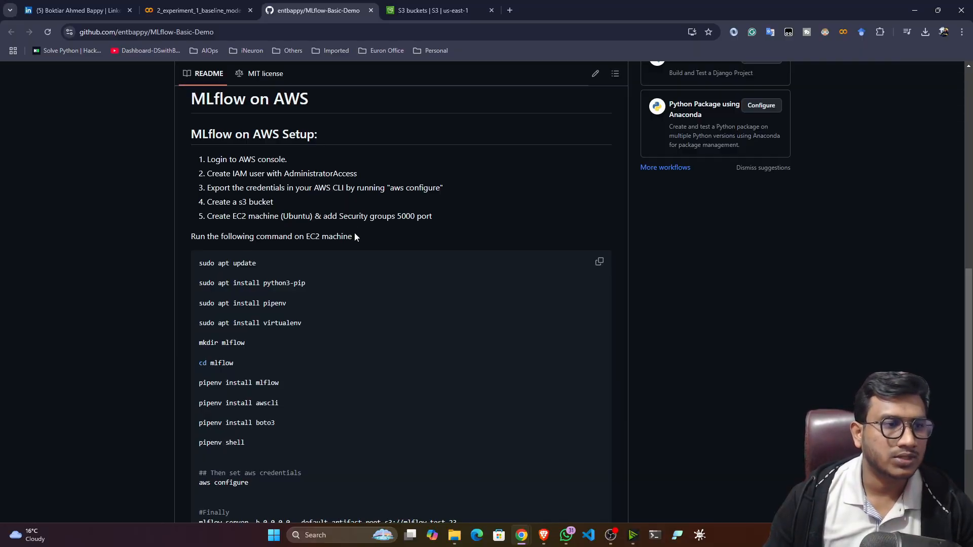
# Scroll through the README's EC2 command block, then return to the AWS console.
pyautogui.scroll(-2, 163, 372)
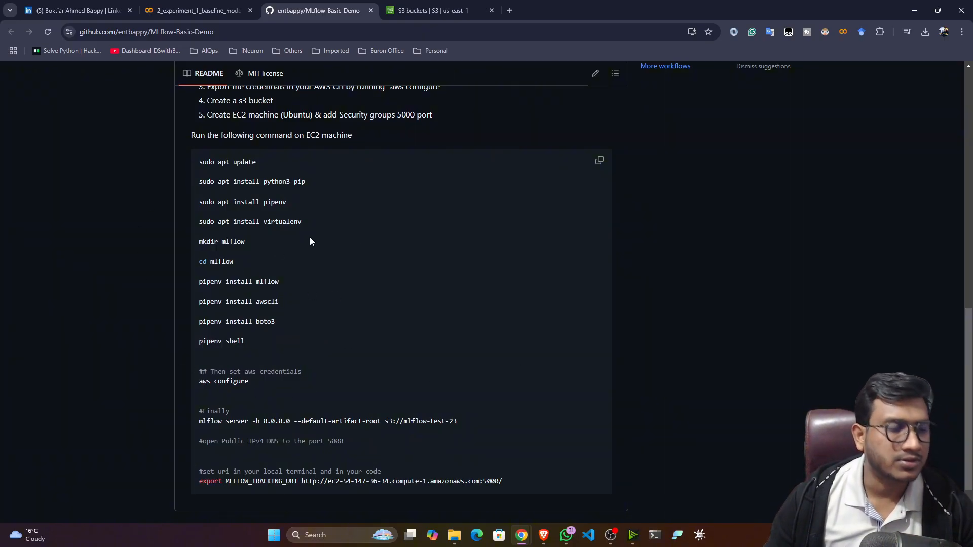
pyautogui.scroll(1, 618, 186)
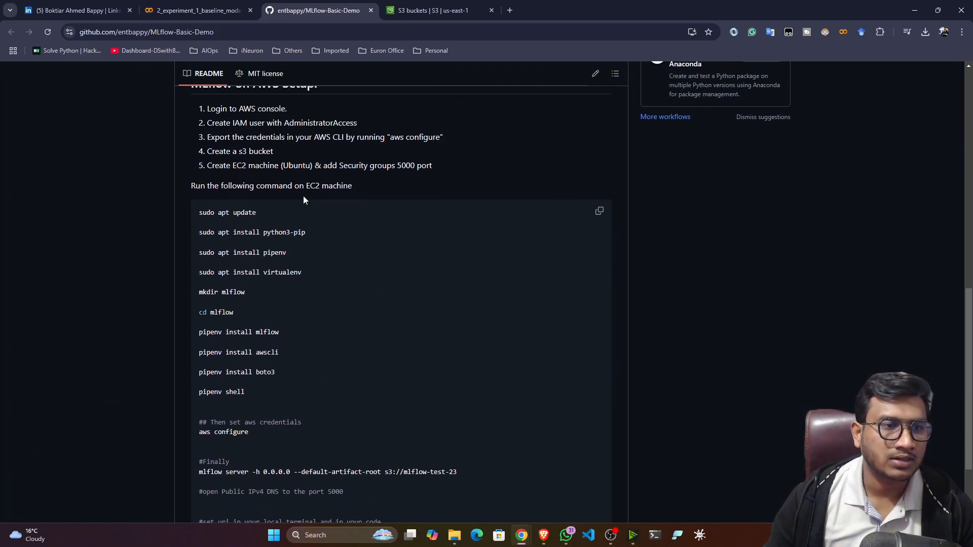
pyautogui.scroll(-1, 201, 347)
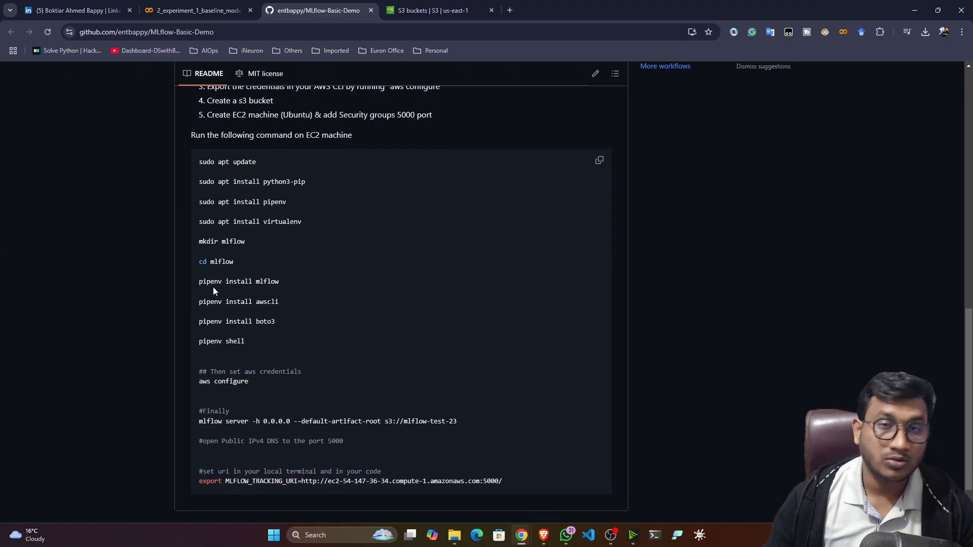
pyautogui.click(428, 11)
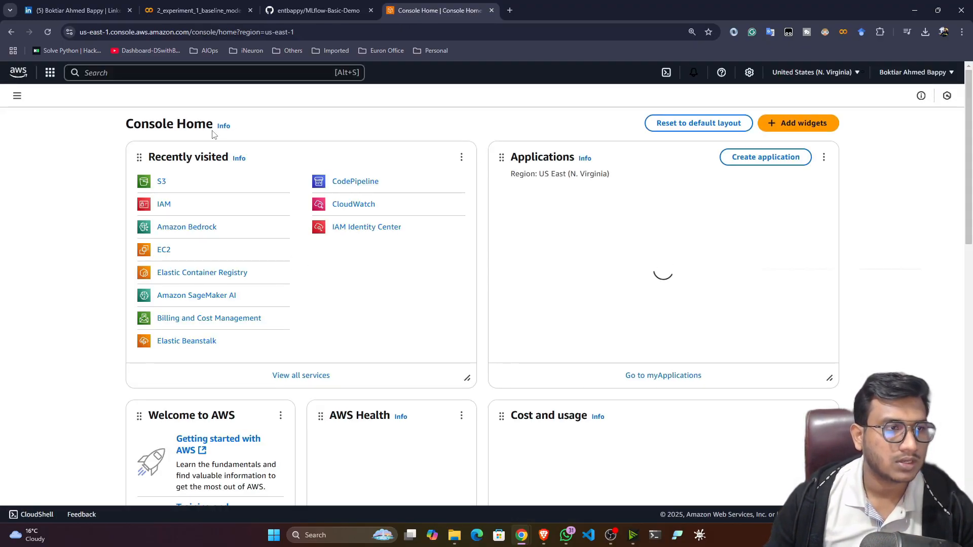
# Open EC2 by searching 'ec2' and start the Launch instance form.
pyautogui.click(136, 71)
pyautogui.write('e')
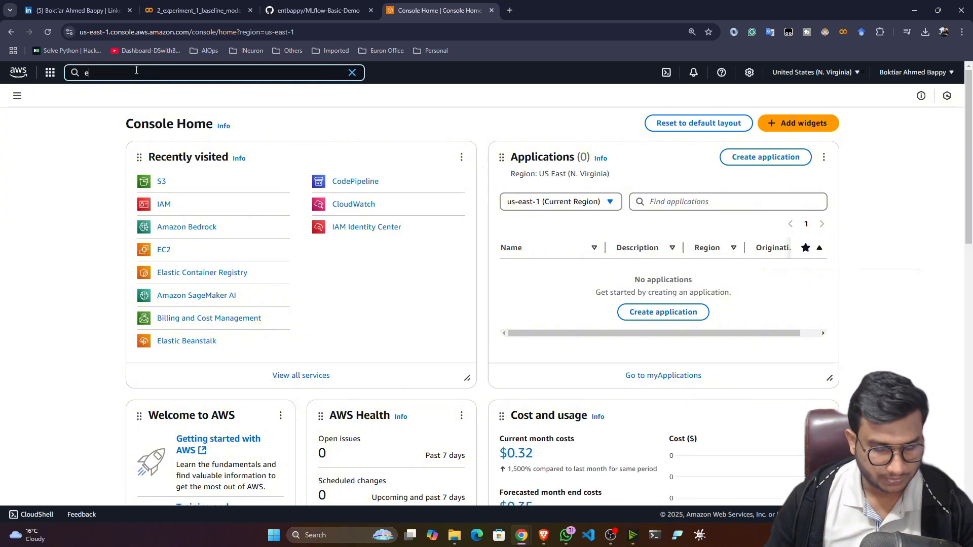
pyautogui.write('c2')
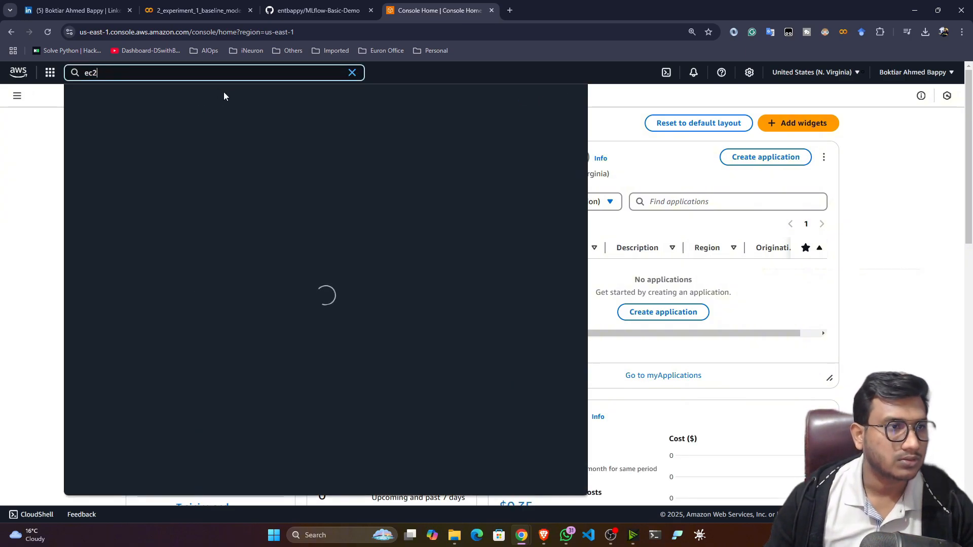
pyautogui.press('Return')
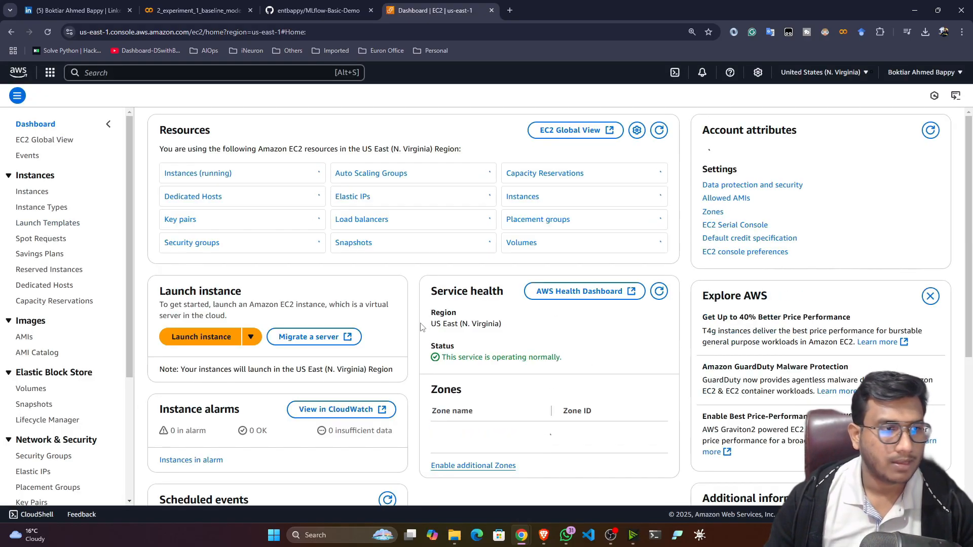
pyautogui.scroll(-1, 162, 293)
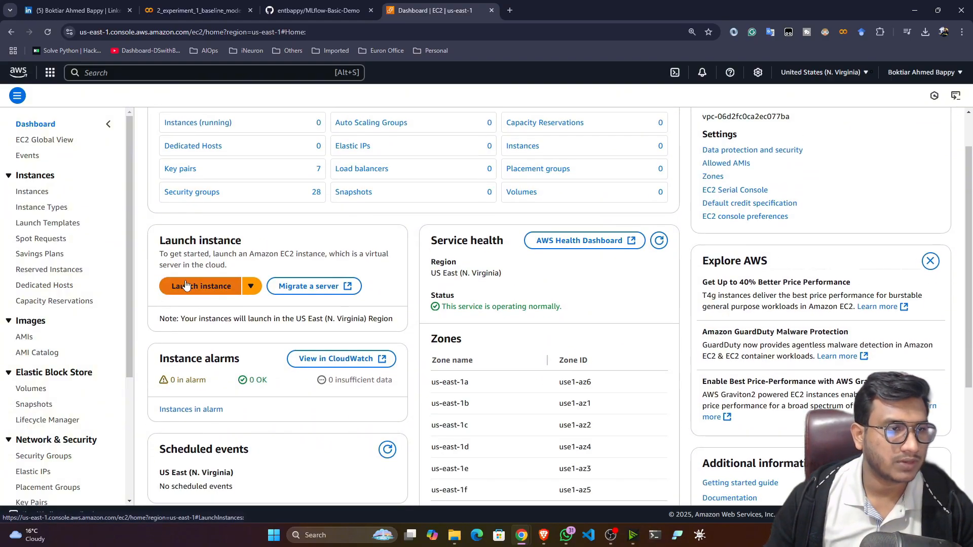
pyautogui.click(164, 291)
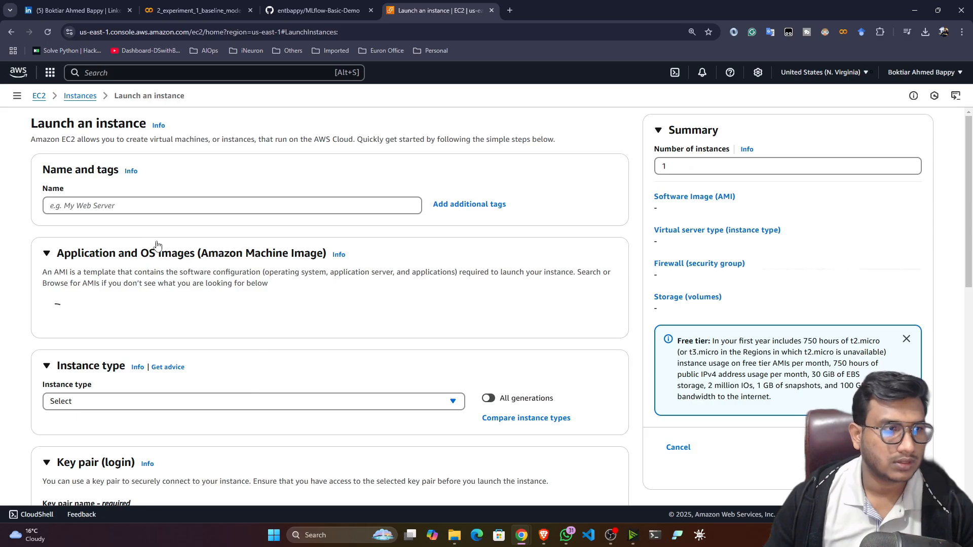
# Name the instance mlflow-machine and choose the Ubuntu Quick Start image.
pyautogui.click(79, 207)
pyautogui.write('ml')
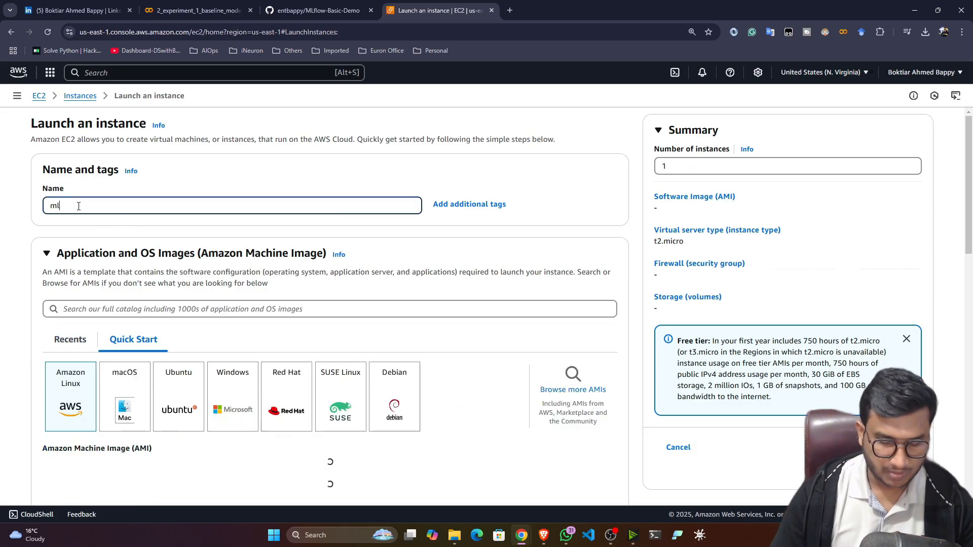
pyautogui.write('flow-')
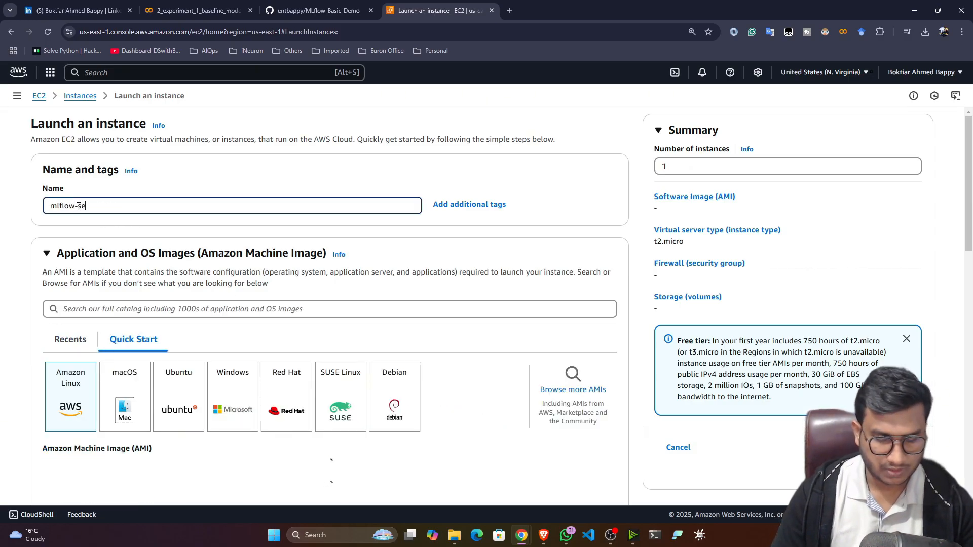
pyautogui.write('mac')
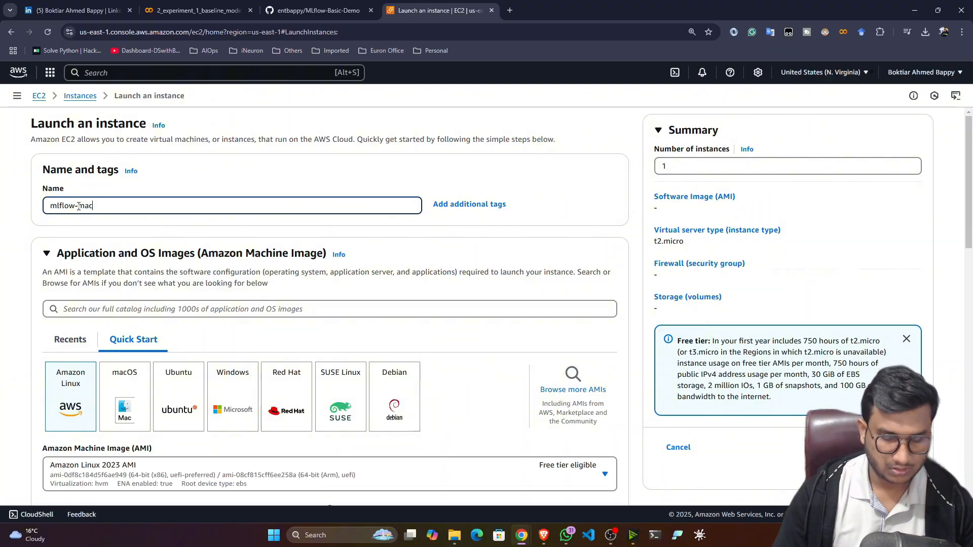
pyautogui.write('hing')
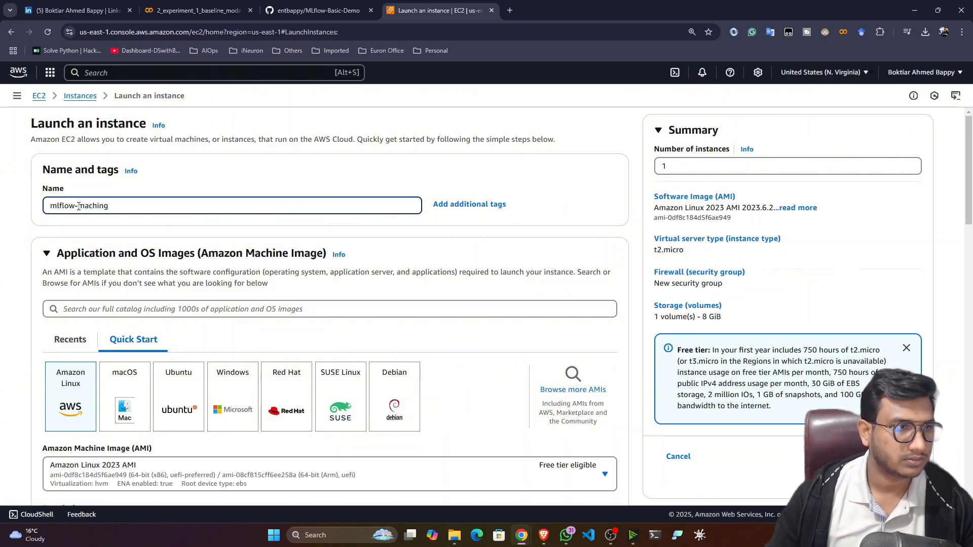
pyautogui.press('BackSpace')
pyautogui.write('e')
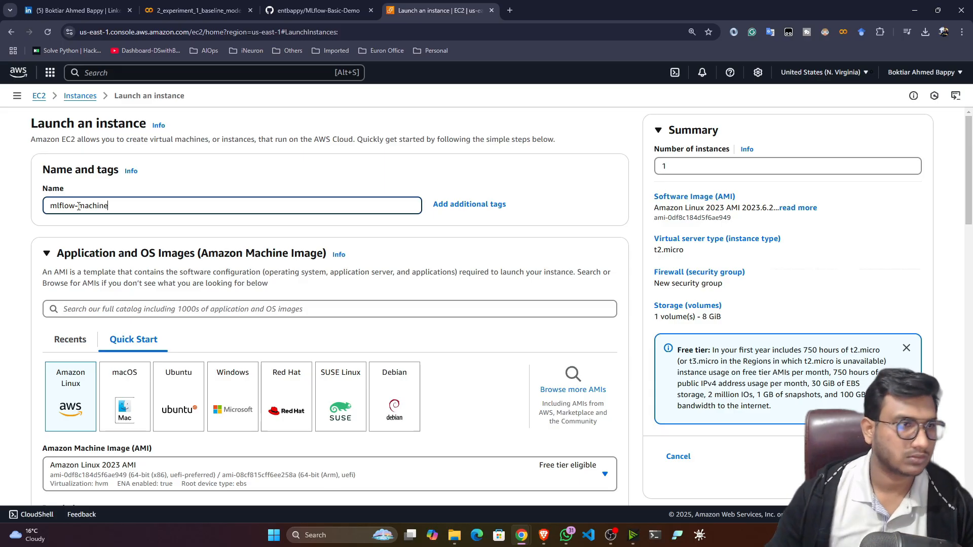
pyautogui.scroll(-2, 288, 256)
pyautogui.click(174, 283)
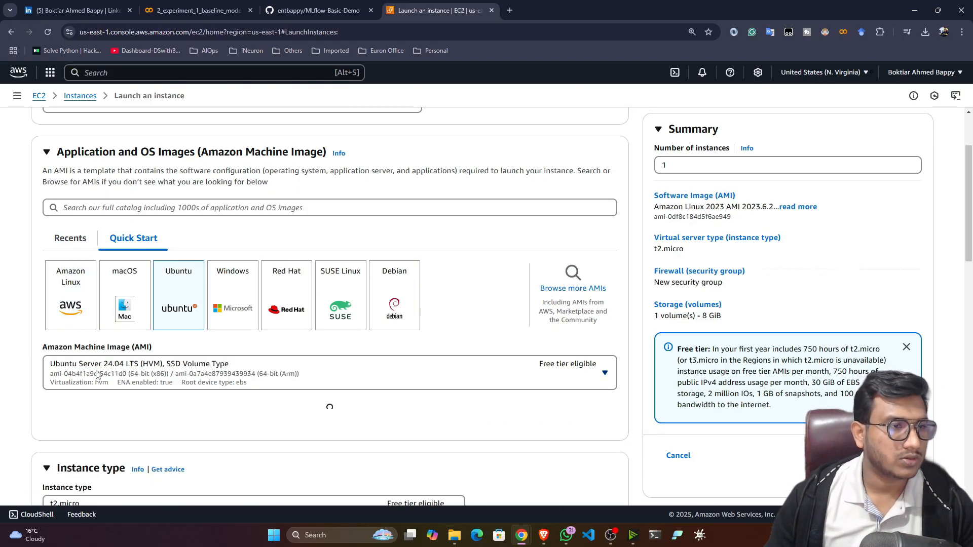
# Set the instance type to t2.medium.
pyautogui.scroll(-3, 18, 365)
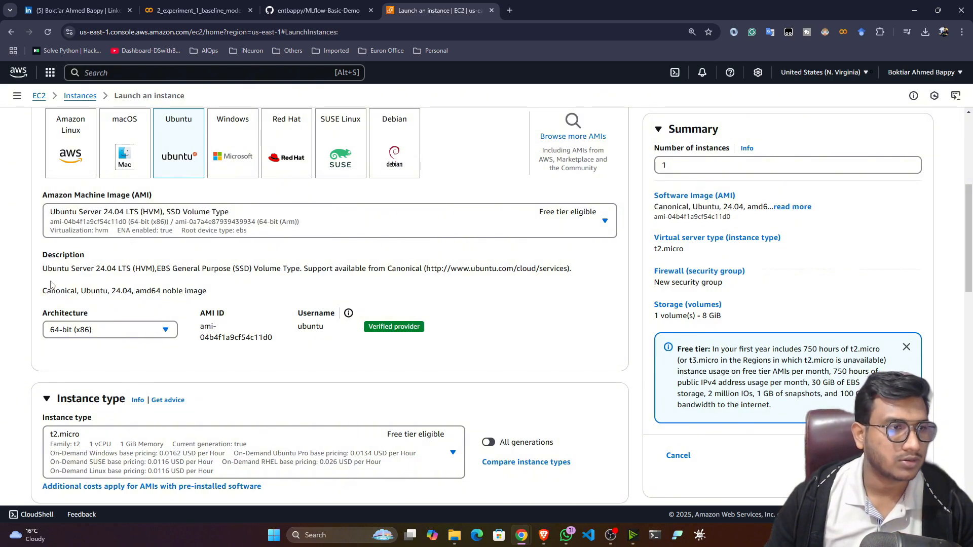
pyautogui.scroll(-2, 20, 284)
pyautogui.scroll(-1, 20, 284)
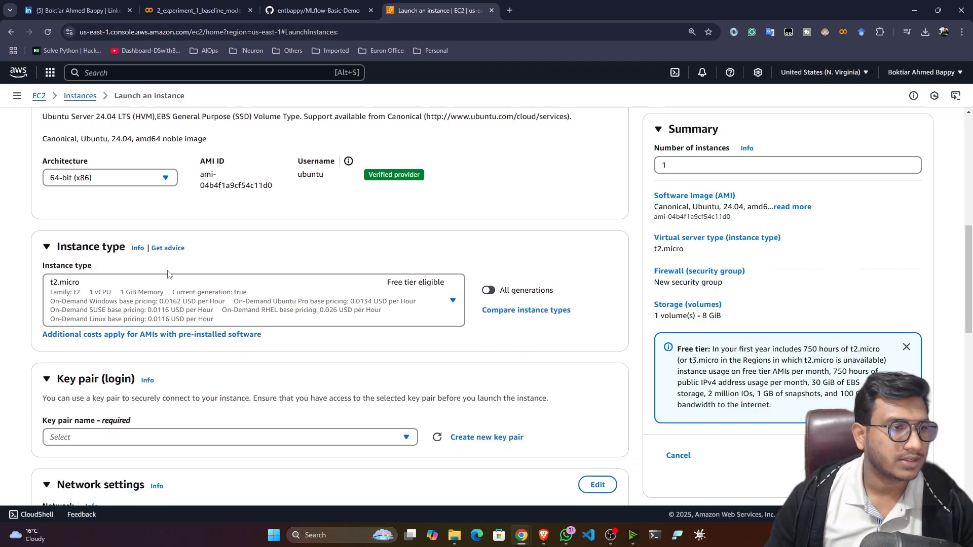
pyautogui.click(439, 300)
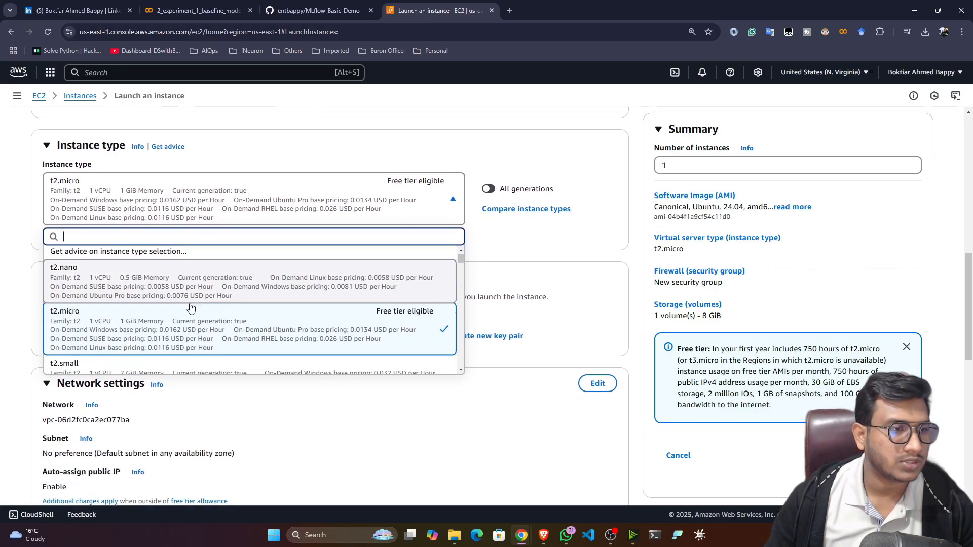
pyautogui.scroll(-3, 193, 306)
pyautogui.click(111, 275)
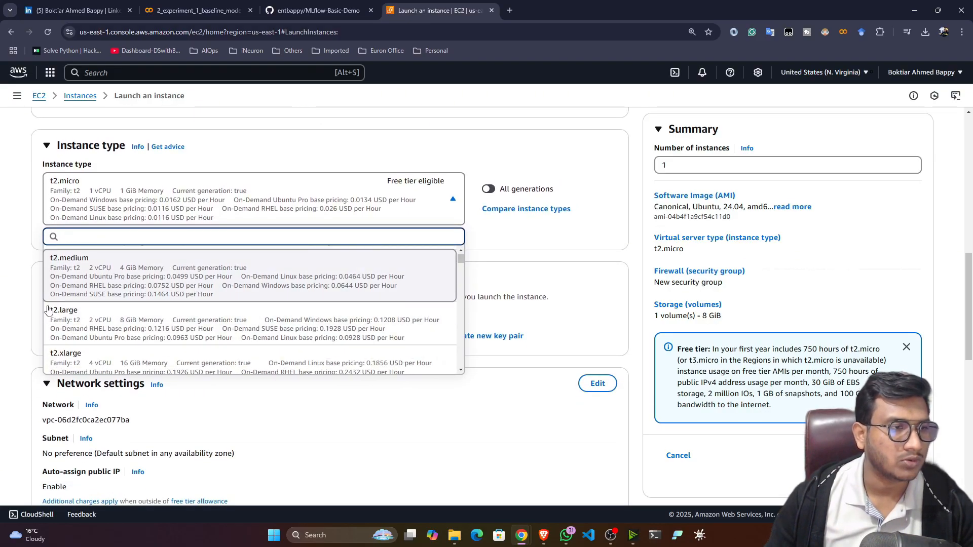
pyautogui.scroll(-2, 20, 236)
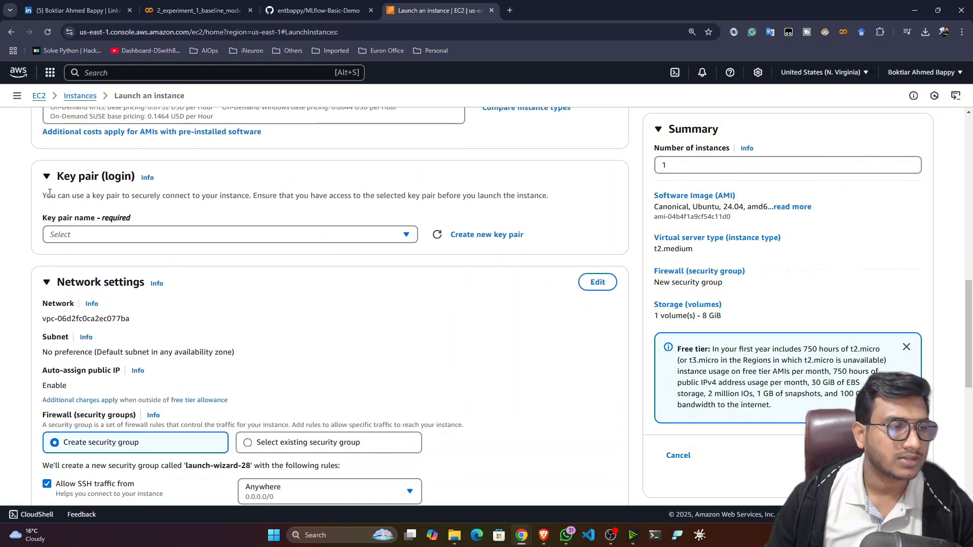
# Create an RSA key pair named mlflow with a .pem file for the instance.
pyautogui.click(479, 235)
pyautogui.click(359, 208)
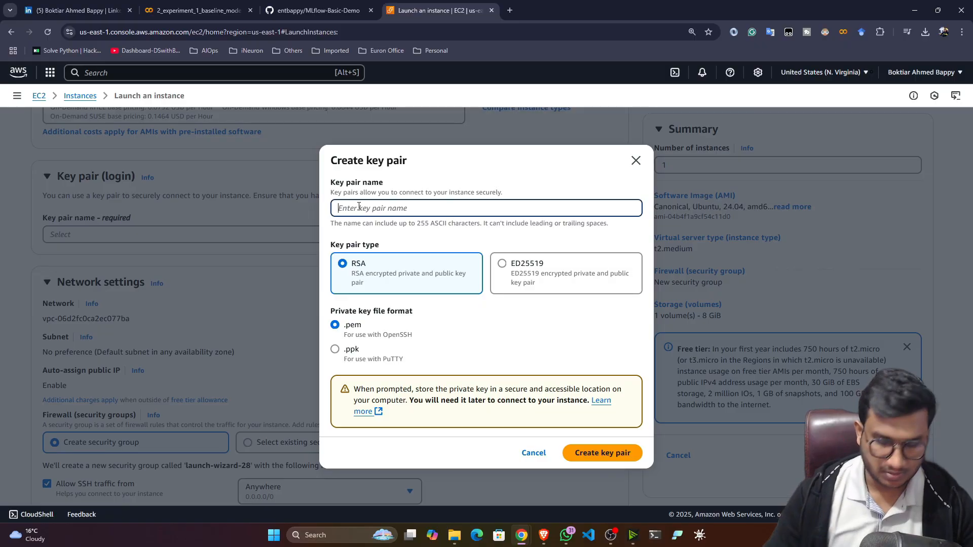
pyautogui.write('mlflow')
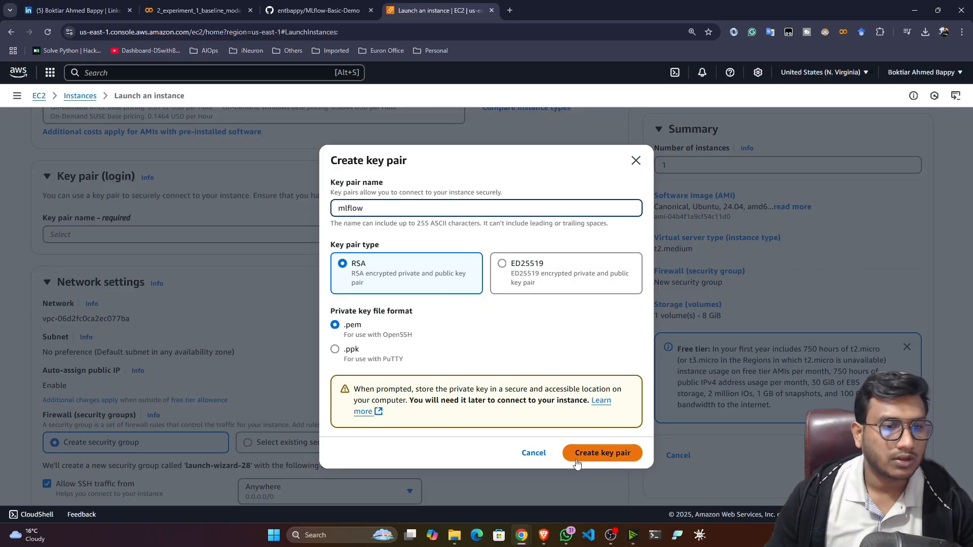
pyautogui.click(602, 452)
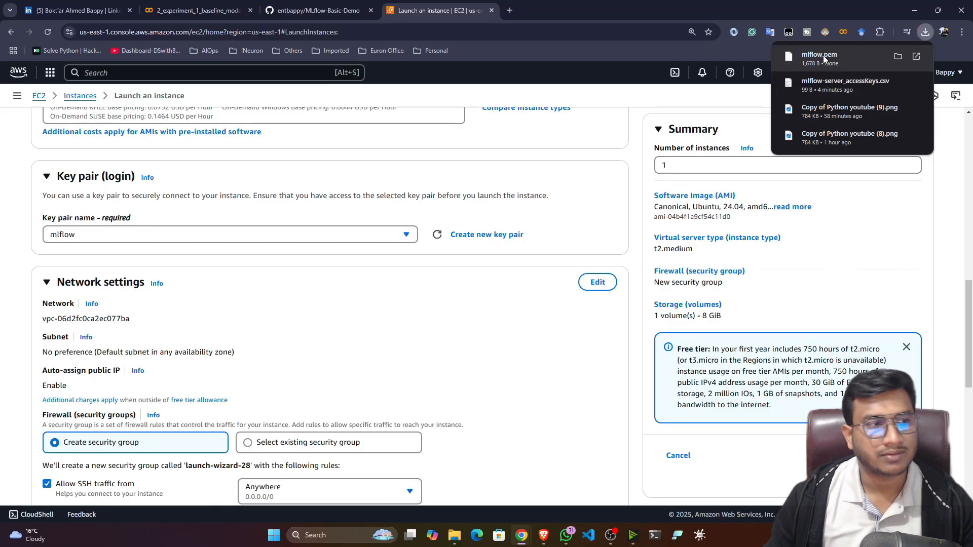
# Allow HTTPS and HTTP traffic from the internet in the instance's network settings.
pyautogui.click(8, 257)
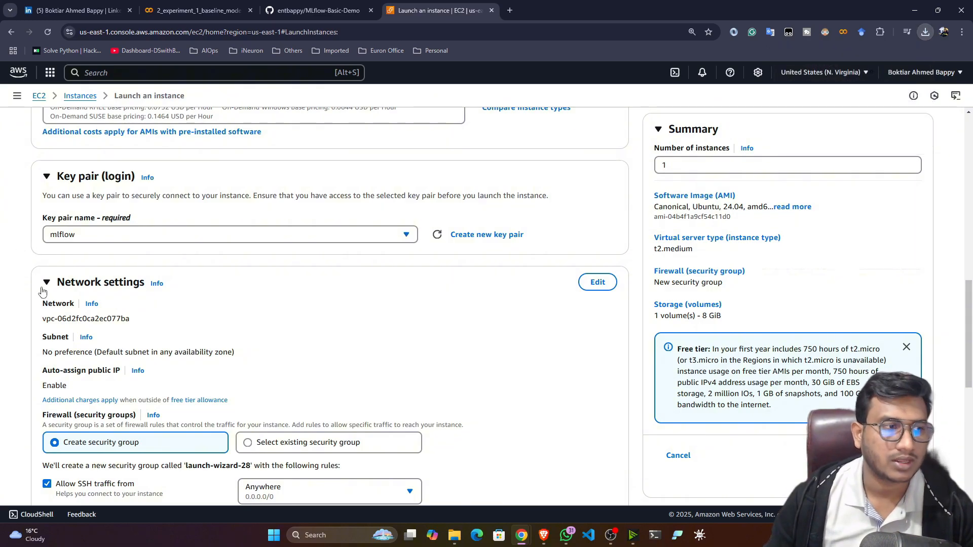
pyautogui.scroll(-3, 43, 292)
pyautogui.scroll(3, 25, 274)
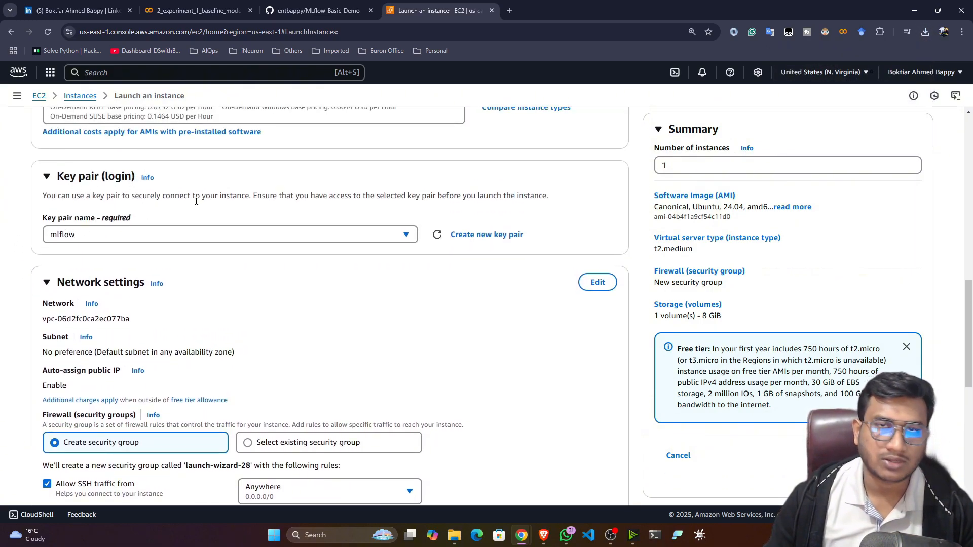
pyautogui.scroll(-2, 10, 329)
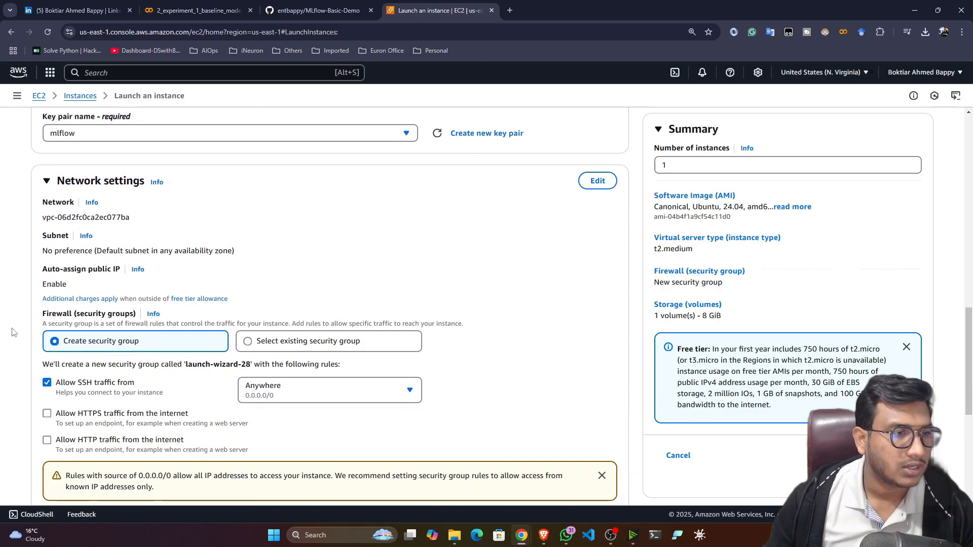
pyautogui.scroll(-2, 14, 332)
pyautogui.click(47, 314)
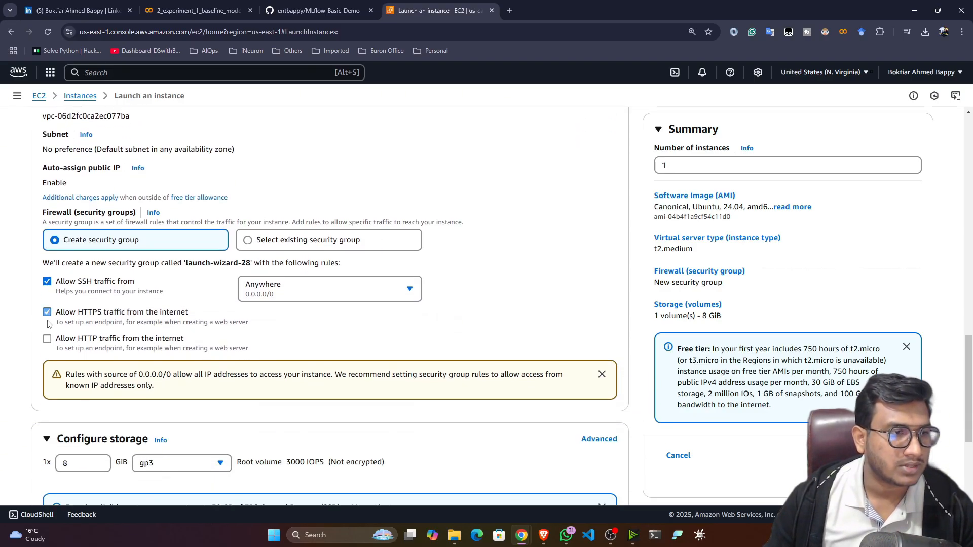
pyautogui.click(47, 340)
# Set the root volume size to 30 GiB and launch the instance.
pyautogui.scroll(-1, 19, 383)
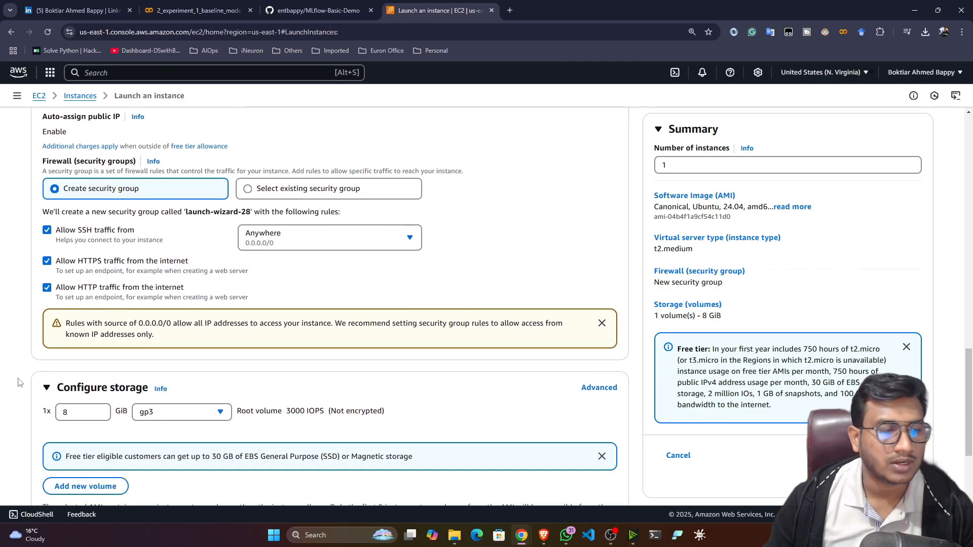
pyautogui.scroll(-3, 19, 381)
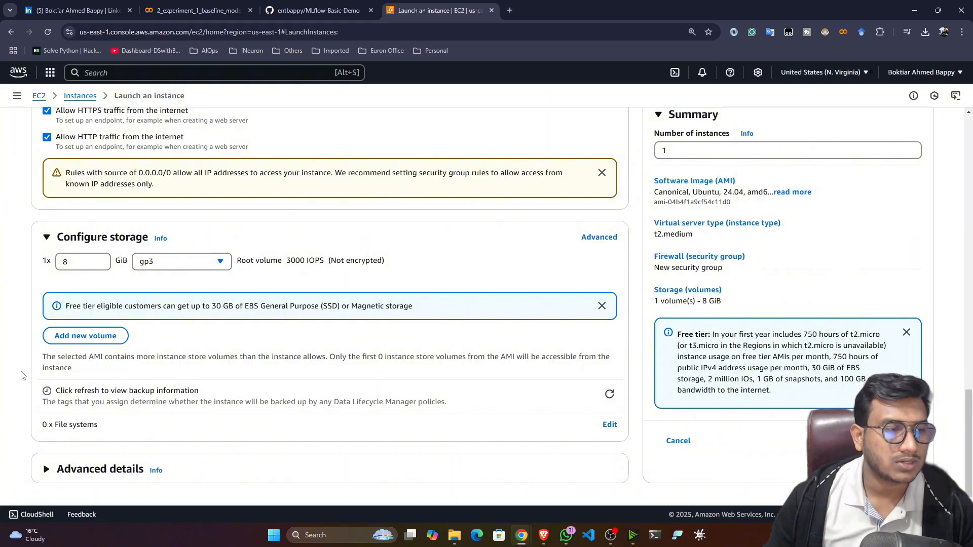
pyautogui.doubleClick(65, 262)
pyautogui.write('3')
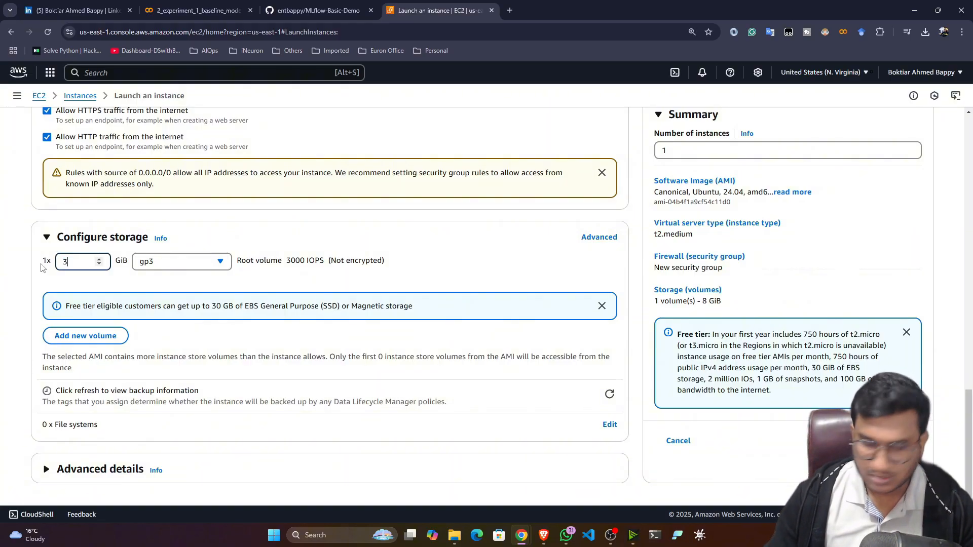
pyautogui.write('0')
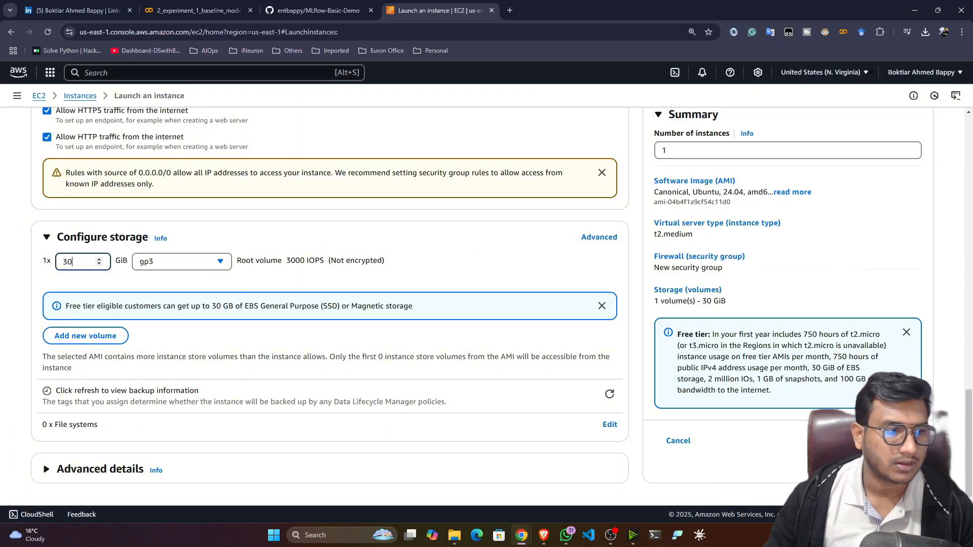
pyautogui.click(877, 441)
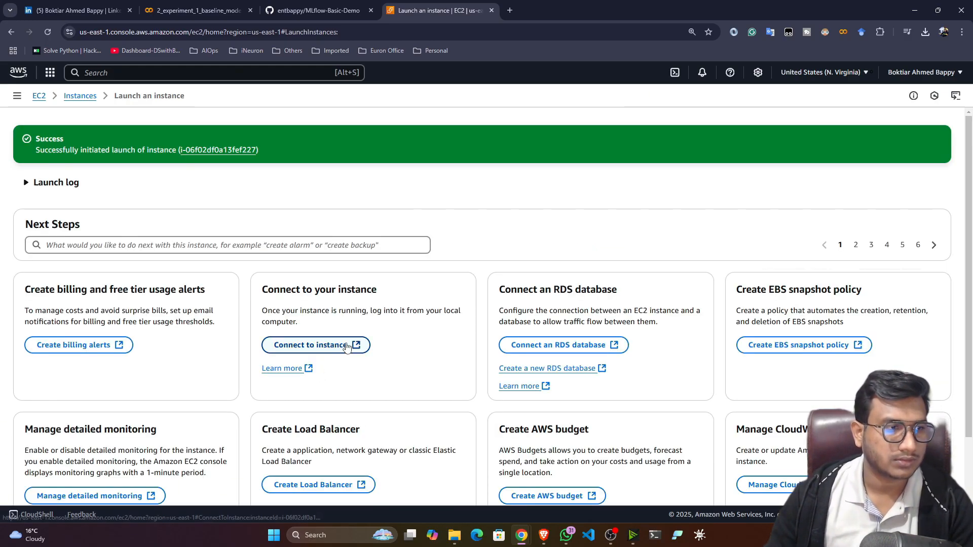
# Refresh the Instances list and open the mlflow-machine instance's summary page.
pyautogui.scroll(-2, 347, 347)
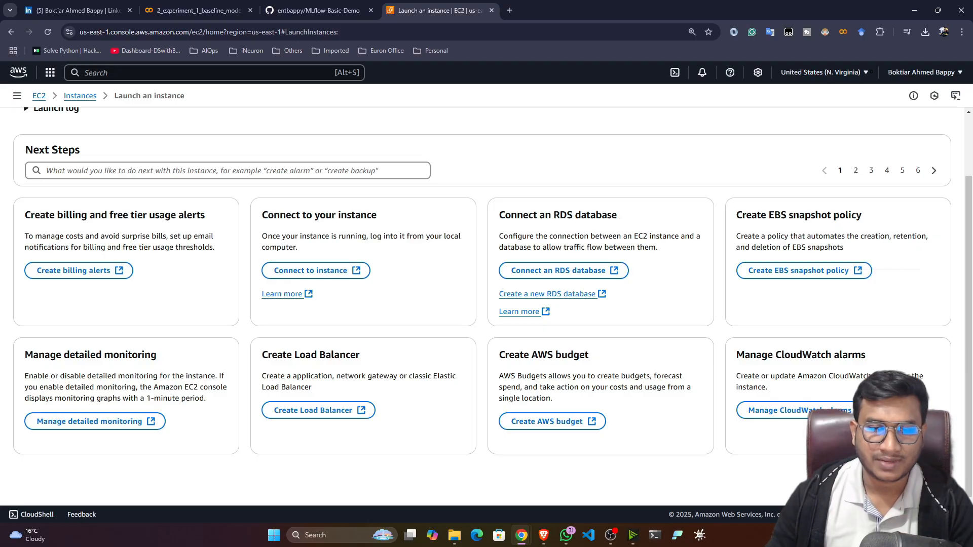
pyautogui.click(908, 476)
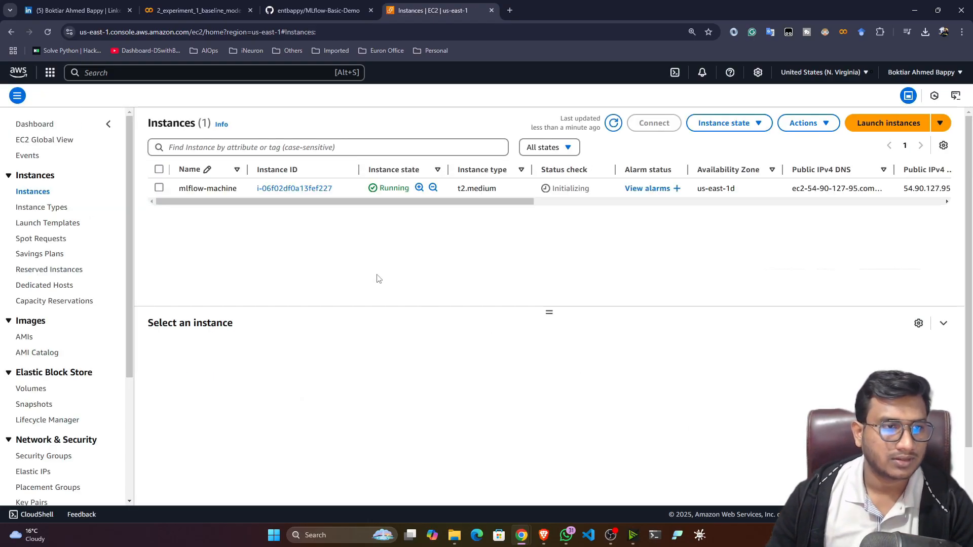
pyautogui.click(613, 123)
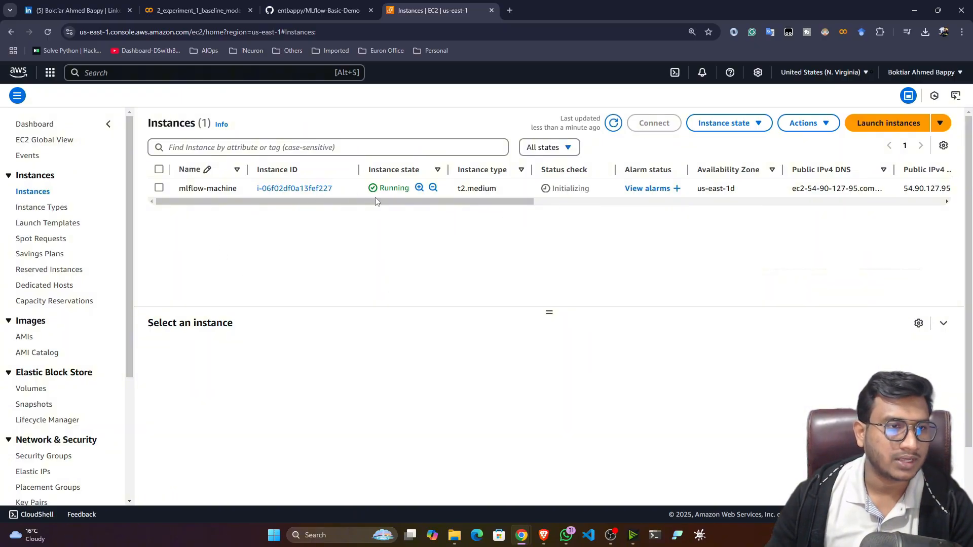
pyautogui.click(288, 192)
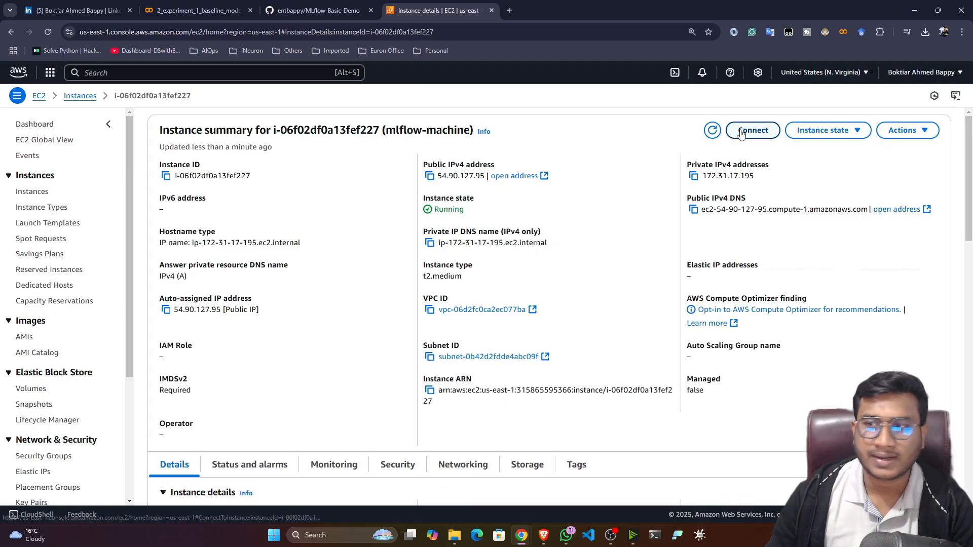
# Start a browser-based EC2 Instance Connect session on mlflow-machine.
pyautogui.click(746, 132)
pyautogui.scroll(-3, 507, 315)
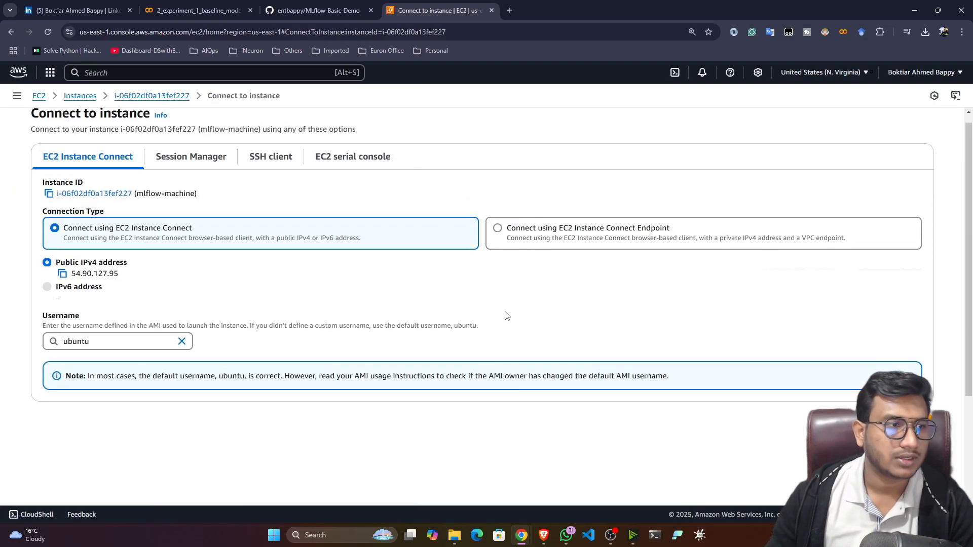
pyautogui.click(896, 283)
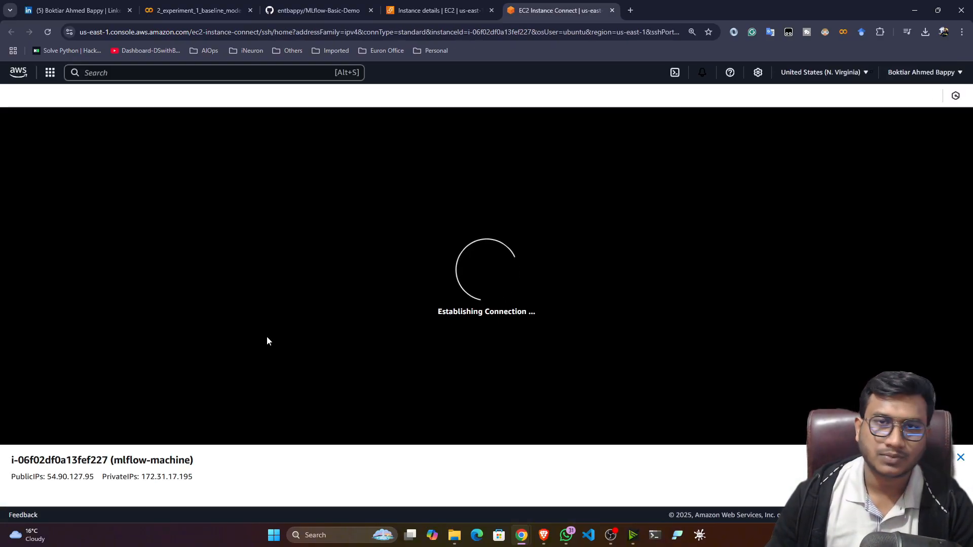
# Check the awscli install command in the GitHub README, then return to the terminal.
pyautogui.click(287, 6)
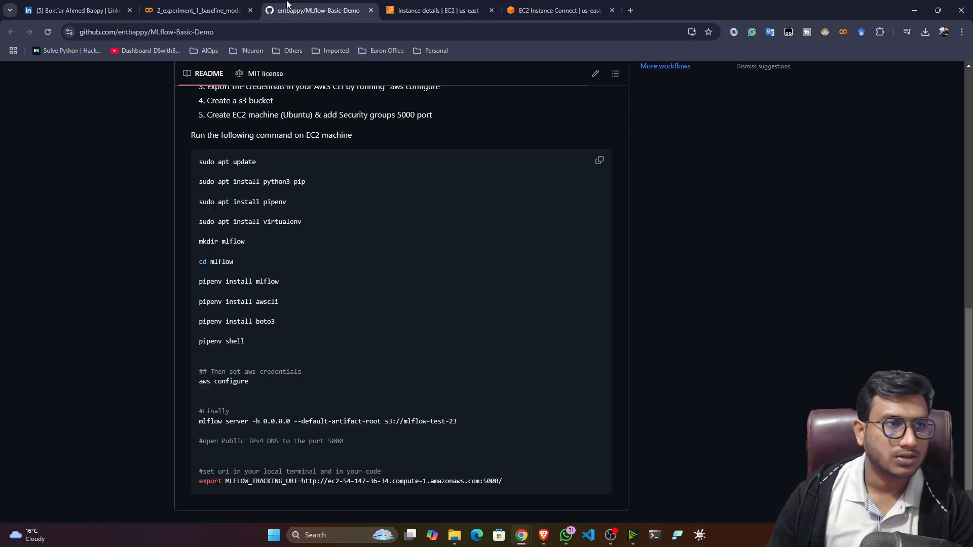
pyautogui.click(403, 297)
pyautogui.moveTo(197, 168); pyautogui.dragTo(397, 296)
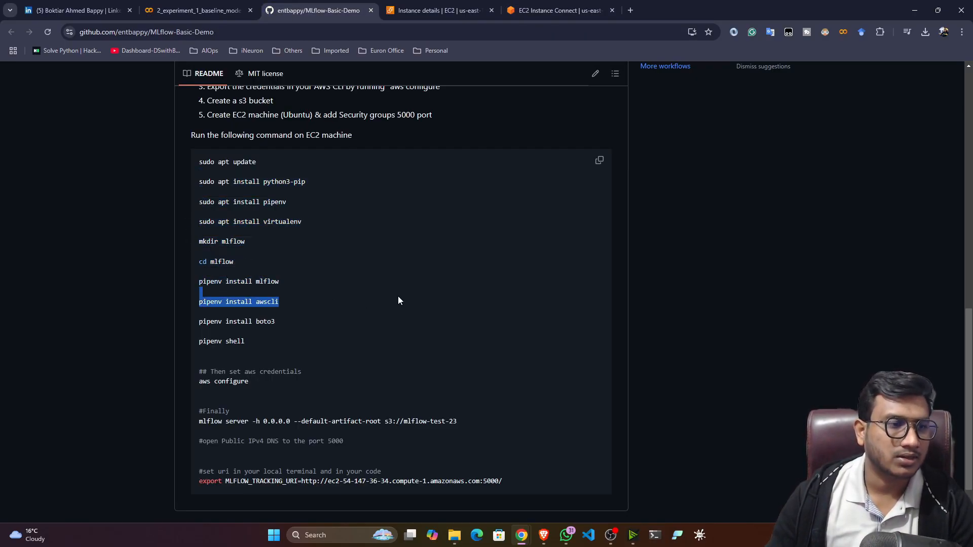
pyautogui.click(339, 271)
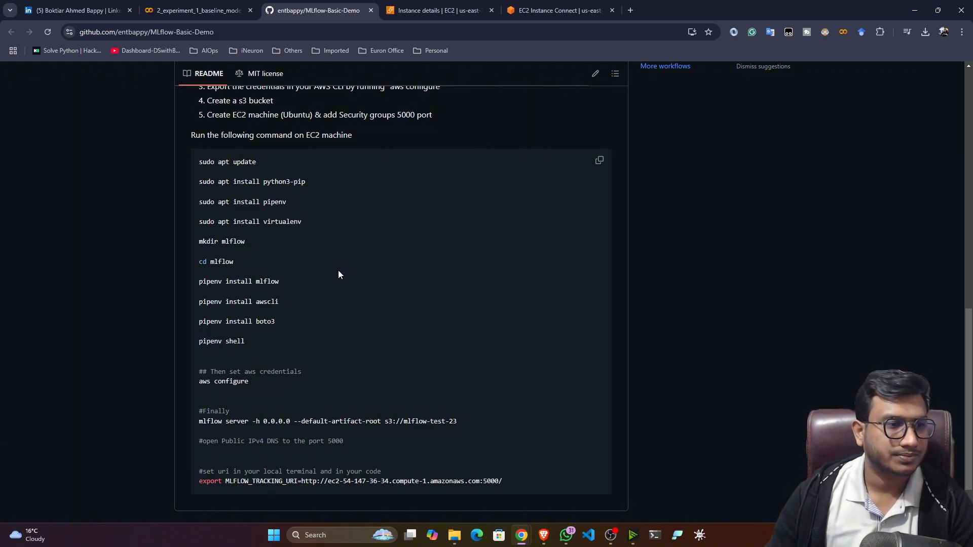
pyautogui.click(555, 4)
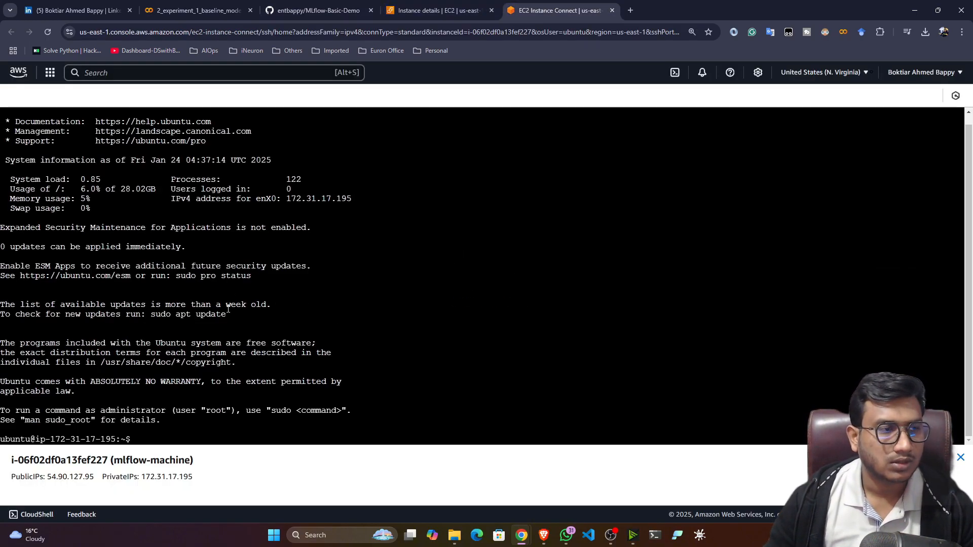
# Clear the instance terminal with the clear command.
pyautogui.write('clear')
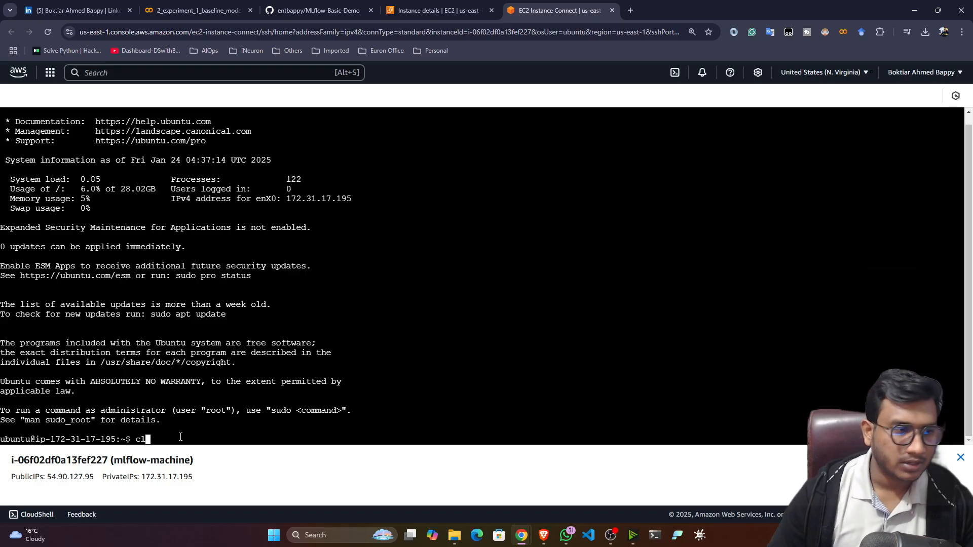
pyautogui.press('Return')
pyautogui.moveTo(206, 180); pyautogui.dragTo(237, 226)
pyautogui.click(438, 204)
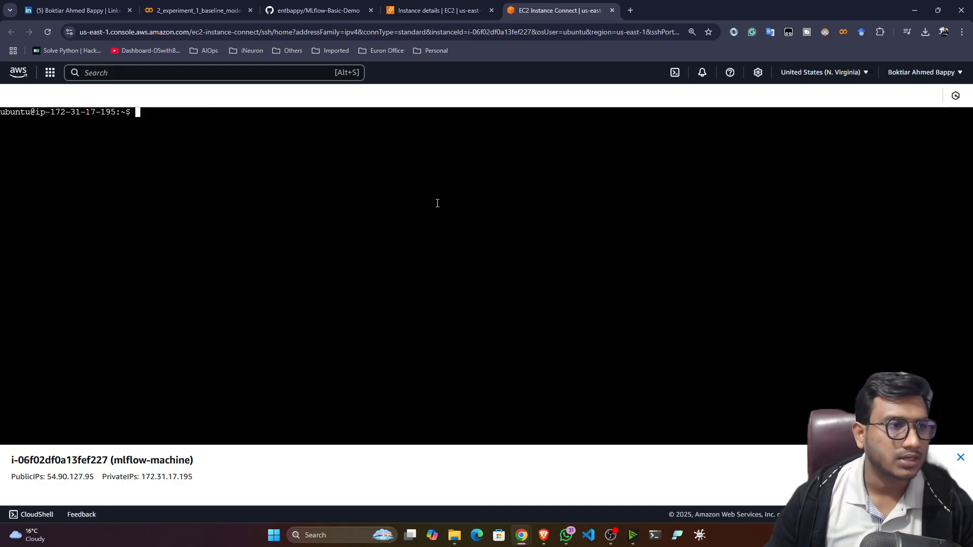
# Copy 'sudo apt update' from the README and run it in the terminal.
pyautogui.click(304, 10)
pyautogui.scroll(1, 205, 235)
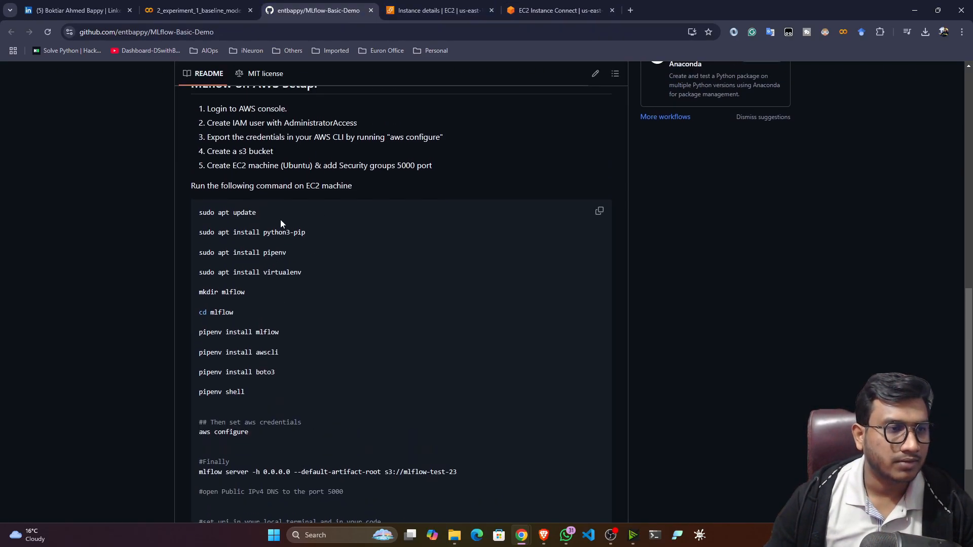
pyautogui.moveTo(257, 213); pyautogui.dragTo(199, 214)
pyautogui.hotkey('ctrl', 'c')
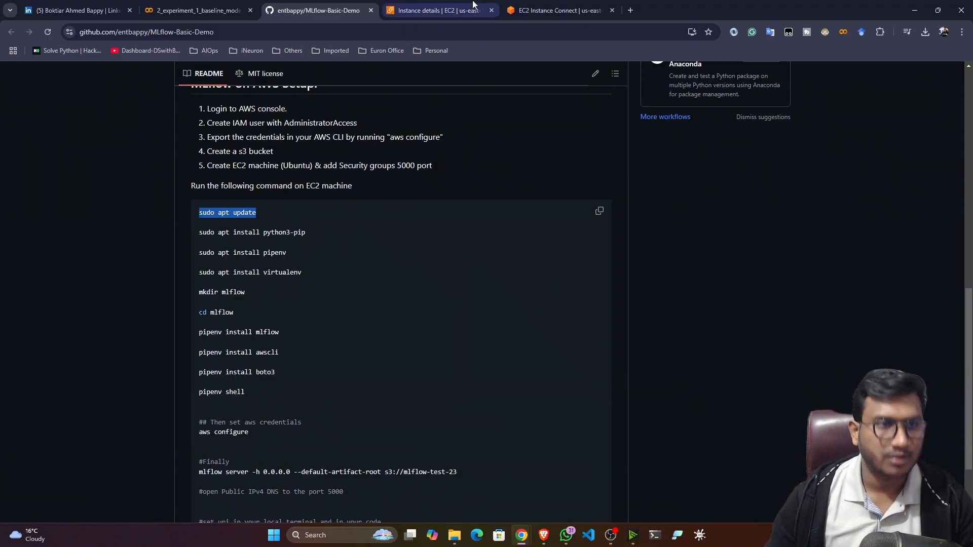
pyautogui.click(557, 10)
pyautogui.rightClick(227, 186)
pyautogui.click(247, 298)
pyautogui.hotkey('ctrl', 'v')
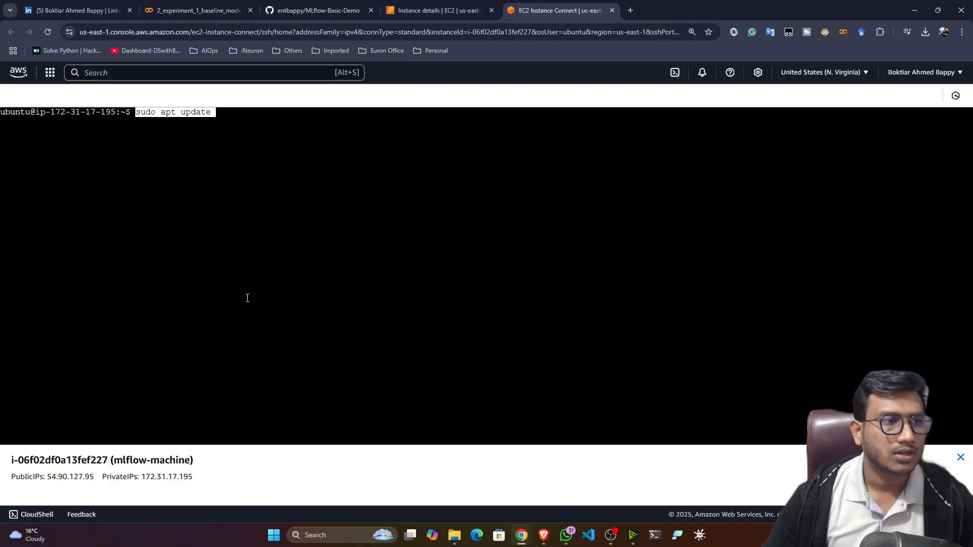
pyautogui.press('Return')
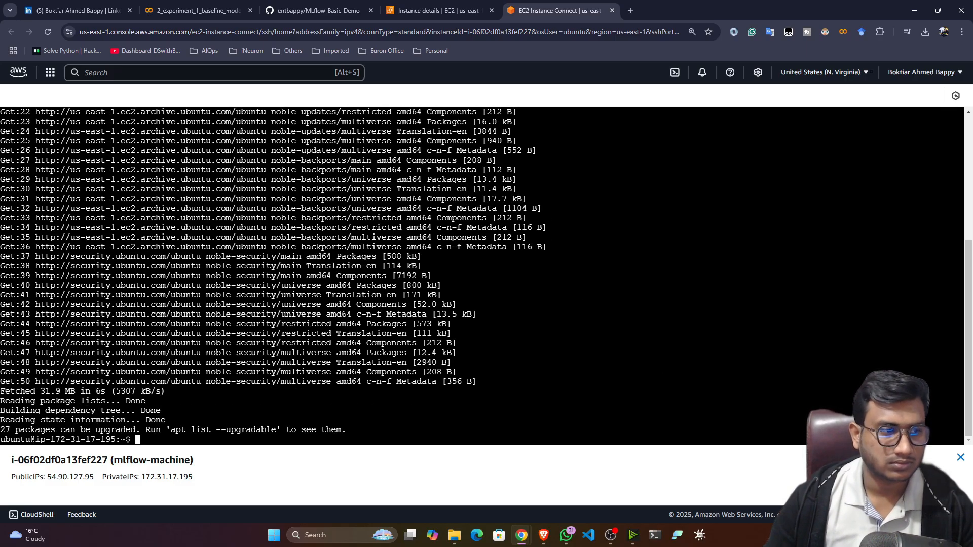
pyautogui.click(318, 10)
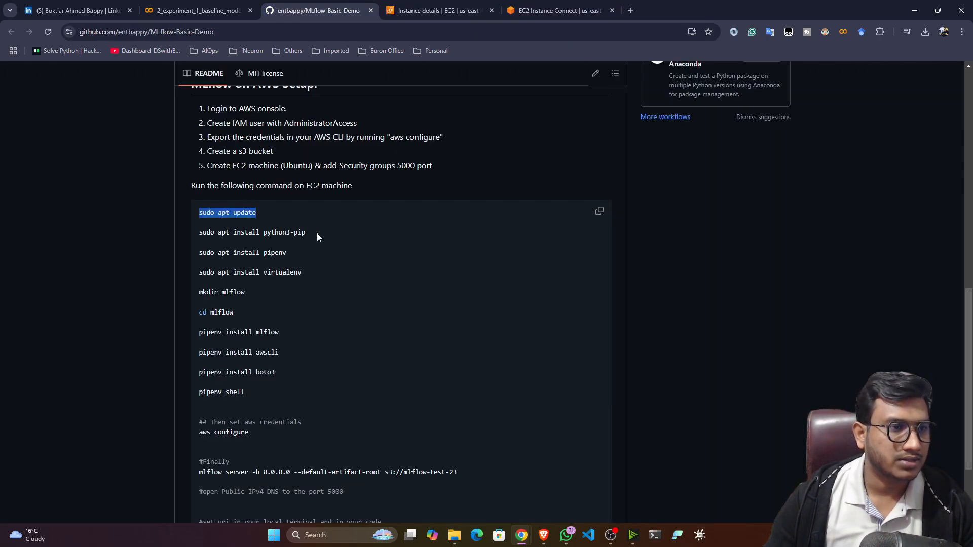
# Install python3-pip from the README's apt command, confirming the additional packages.
pyautogui.moveTo(318, 233); pyautogui.dragTo(194, 233)
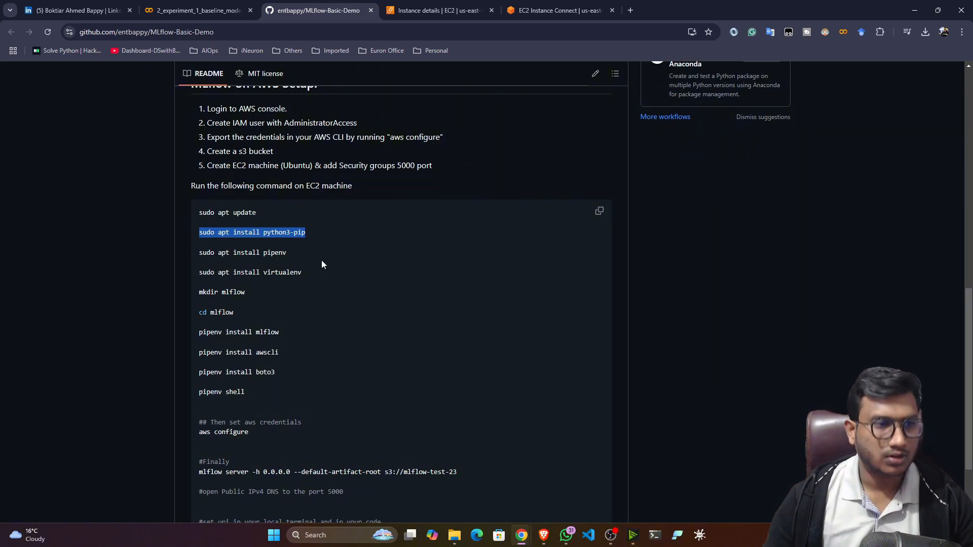
pyautogui.click(519, 8)
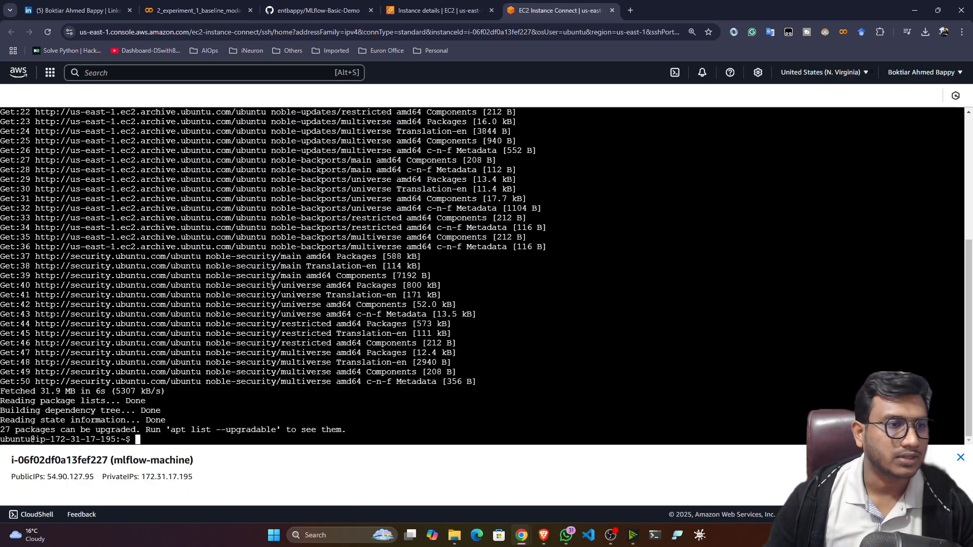
pyautogui.rightClick(222, 436)
pyautogui.click(230, 342)
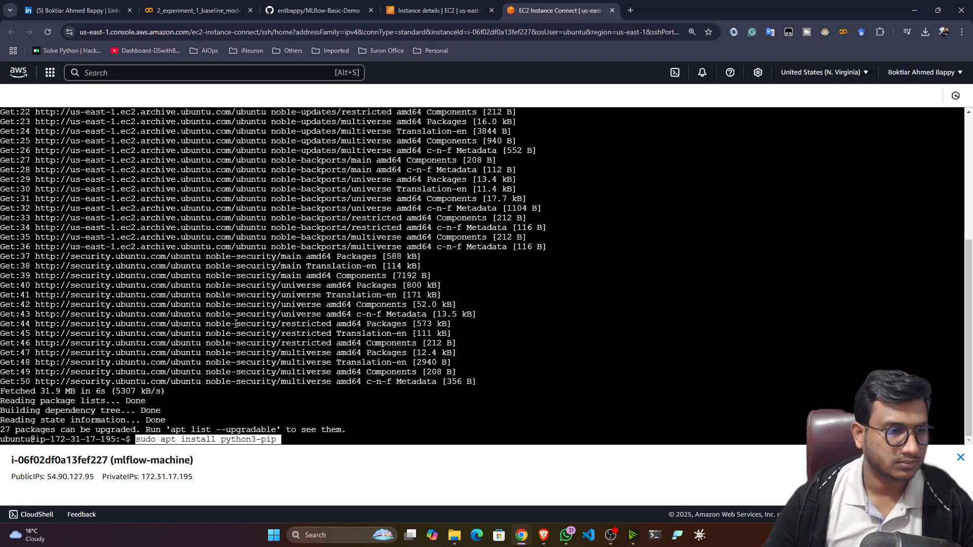
pyautogui.press('Return')
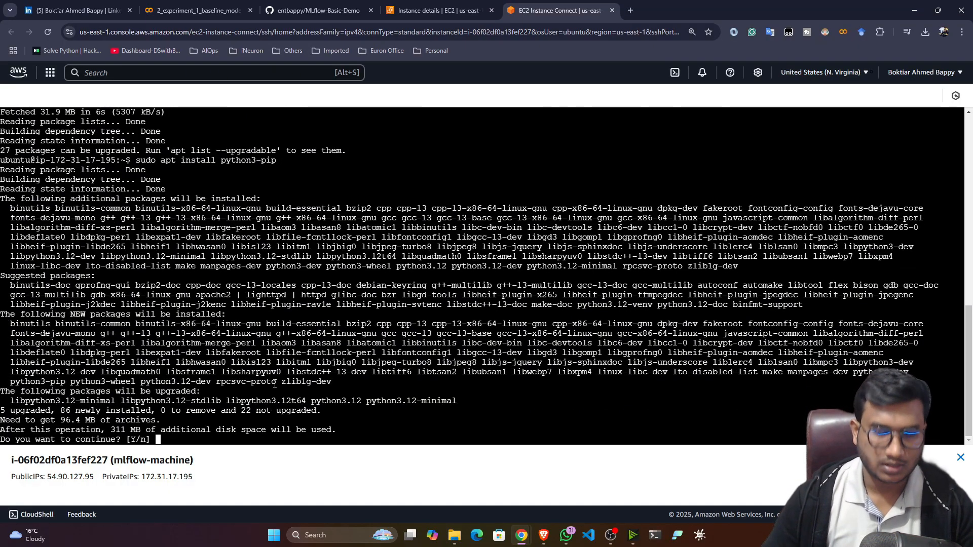
pyautogui.press('Return')
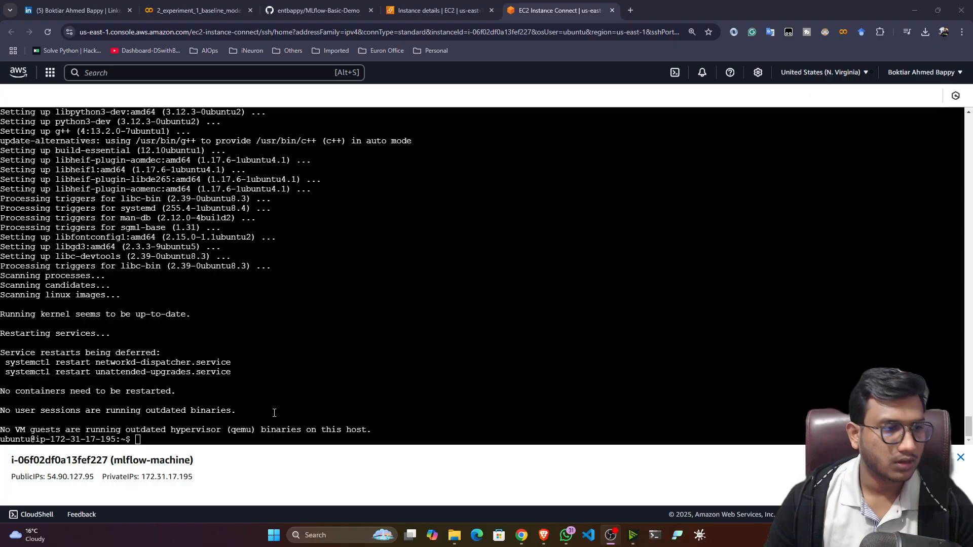
pyautogui.moveTo(261, 429); pyautogui.dragTo(269, 304)
# Install pipenv with the README's apt command, answering y to continue.
pyautogui.click(315, 10)
pyautogui.moveTo(287, 253); pyautogui.dragTo(180, 256)
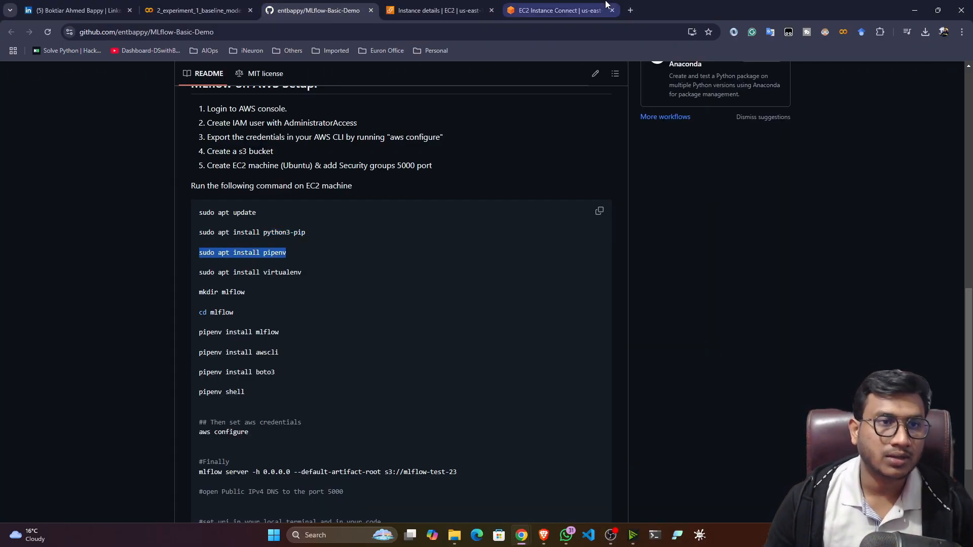
pyautogui.click(558, 10)
pyautogui.click(225, 442)
pyautogui.rightClick(224, 442)
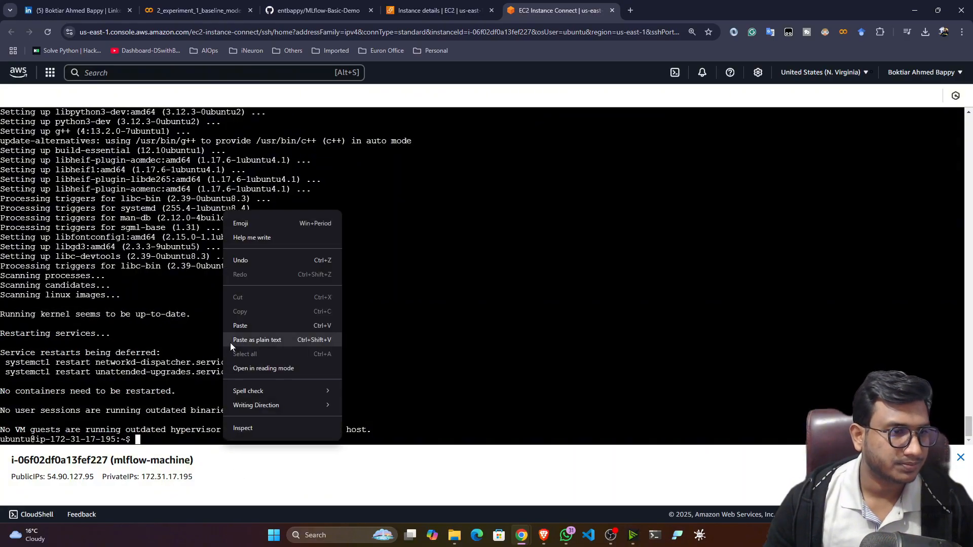
pyautogui.click(230, 342)
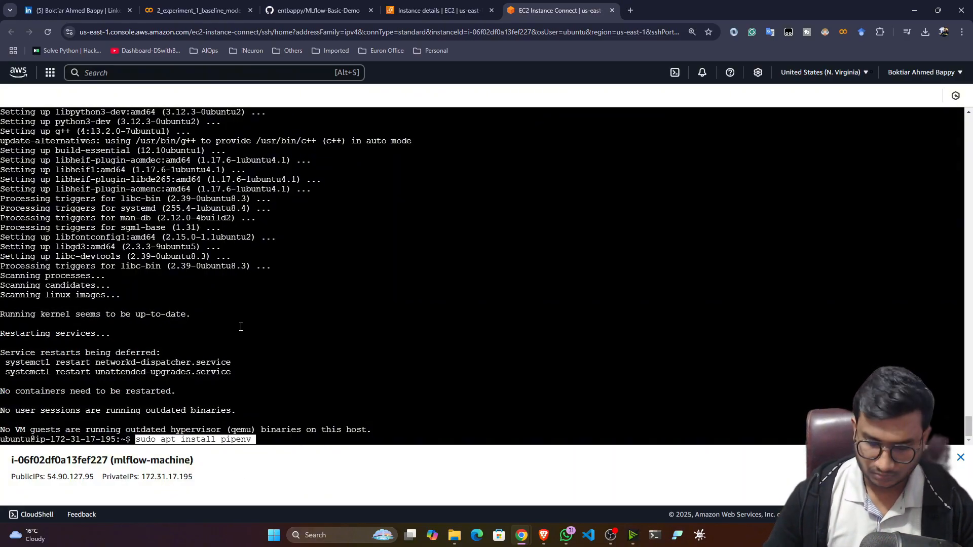
pyautogui.press('Return')
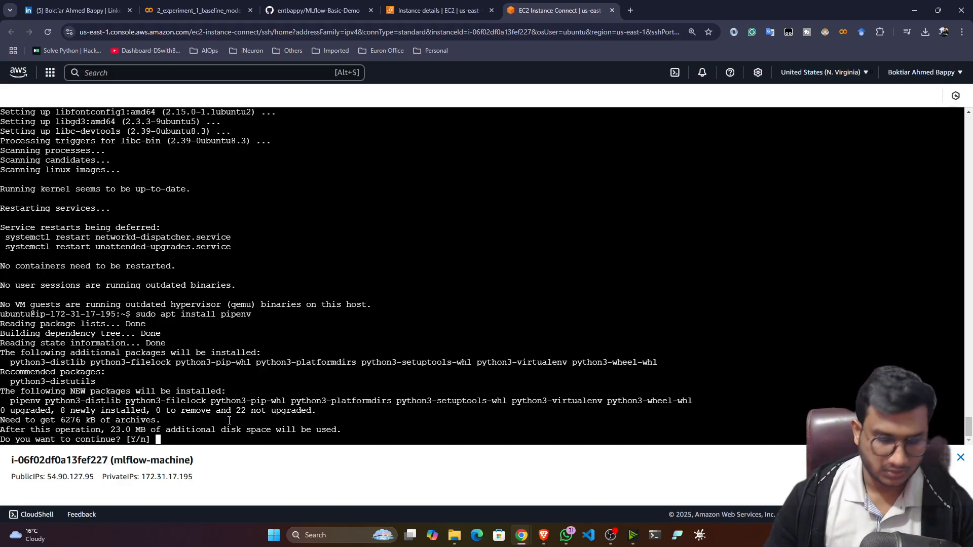
pyautogui.write('y')
pyautogui.press('Return')
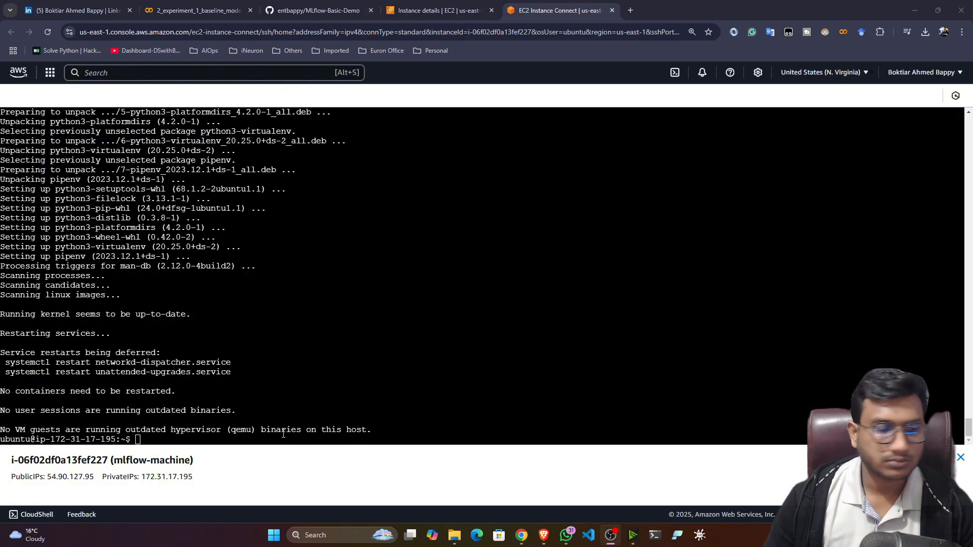
pyautogui.moveTo(205, 430); pyautogui.dragTo(210, 160)
# Install virtualenv using the command copied from the README.
pyautogui.click(314, 10)
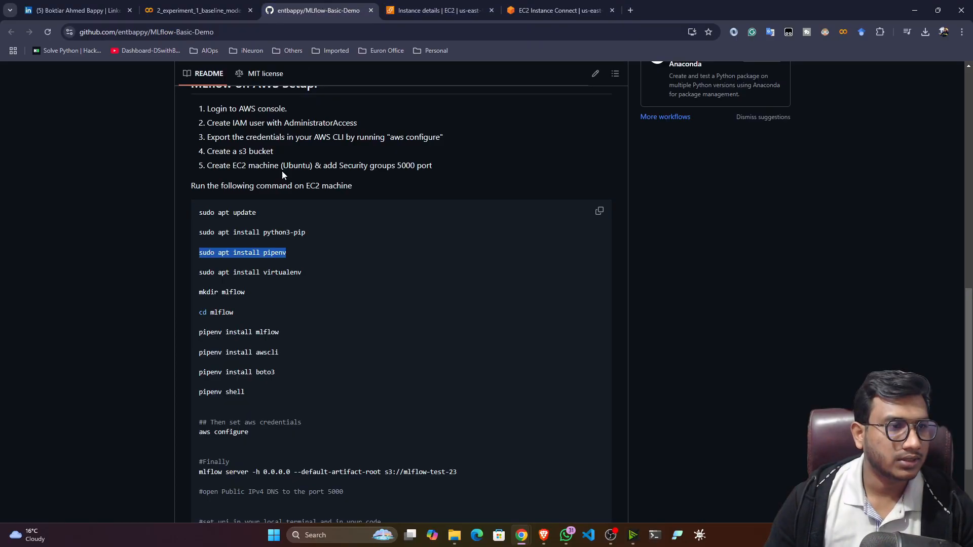
pyautogui.scroll(-1, 220, 300)
pyautogui.moveTo(306, 226); pyautogui.dragTo(189, 224)
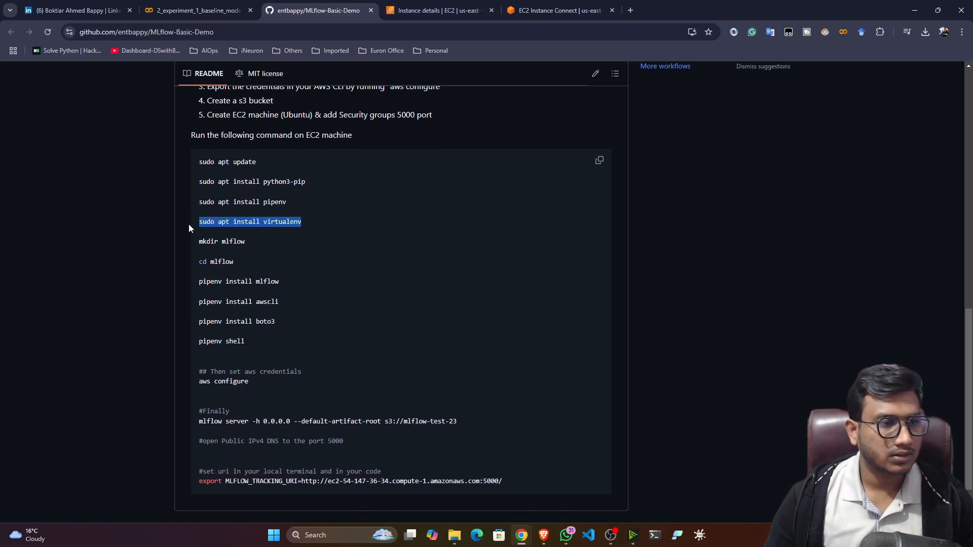
pyautogui.click(557, 10)
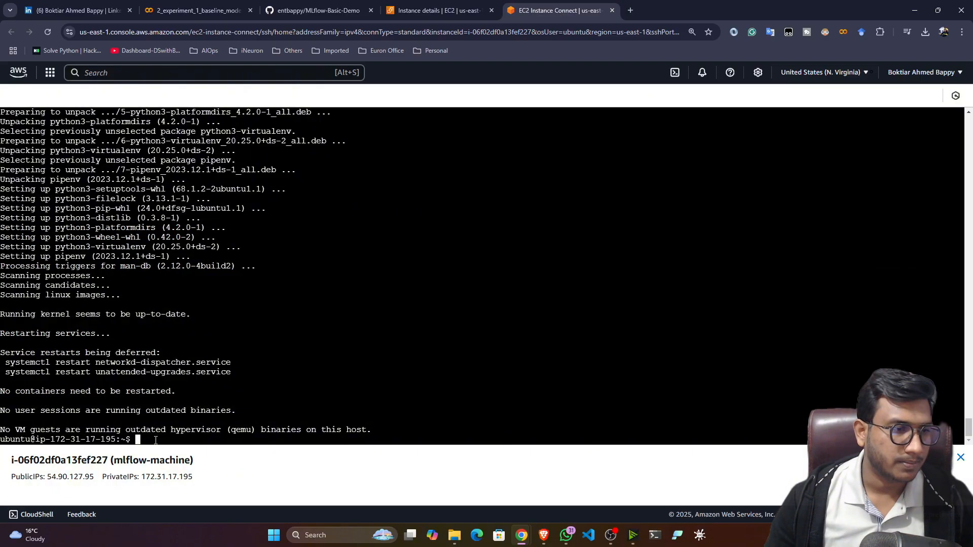
pyautogui.rightClick(157, 447)
pyautogui.click(177, 324)
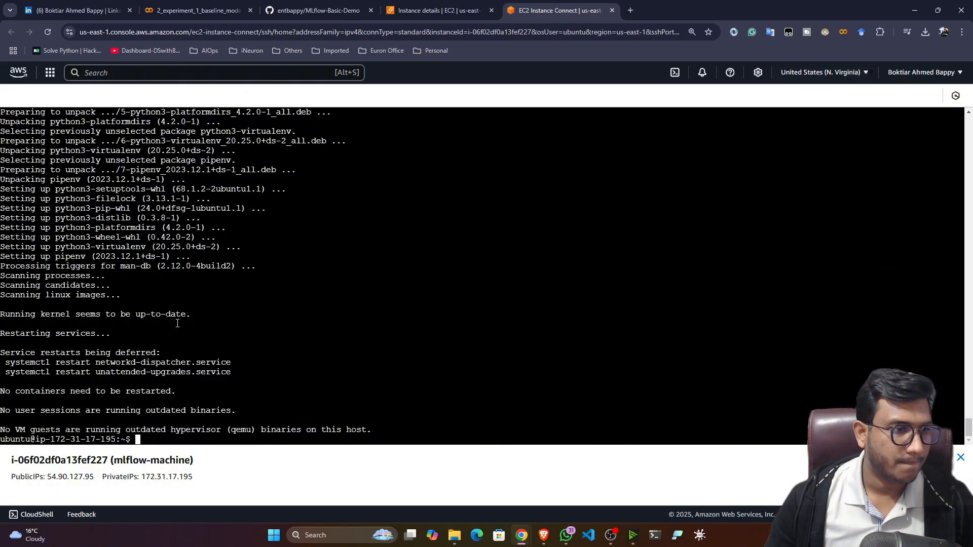
pyautogui.press('Return')
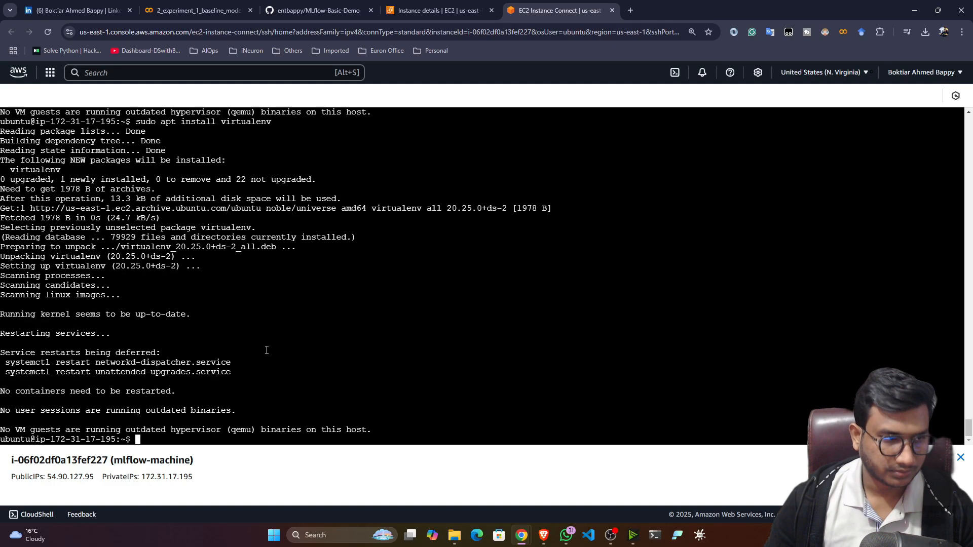
# Create the mlflow directory with the README's mkdir mlflow command.
pyautogui.click(336, 11)
pyautogui.scroll(-1, 213, 304)
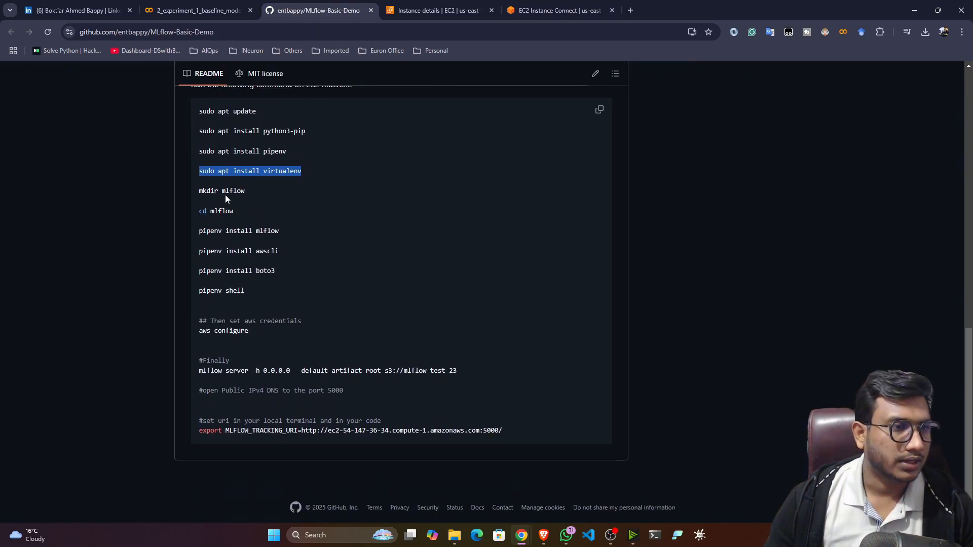
pyautogui.moveTo(246, 191); pyautogui.dragTo(194, 193)
pyautogui.click(527, 9)
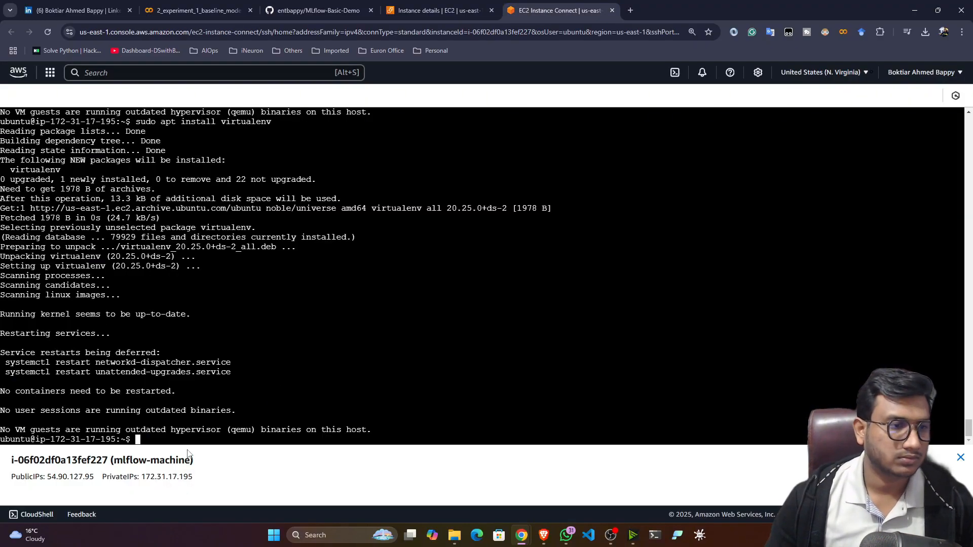
pyautogui.rightClick(187, 205)
pyautogui.click(203, 320)
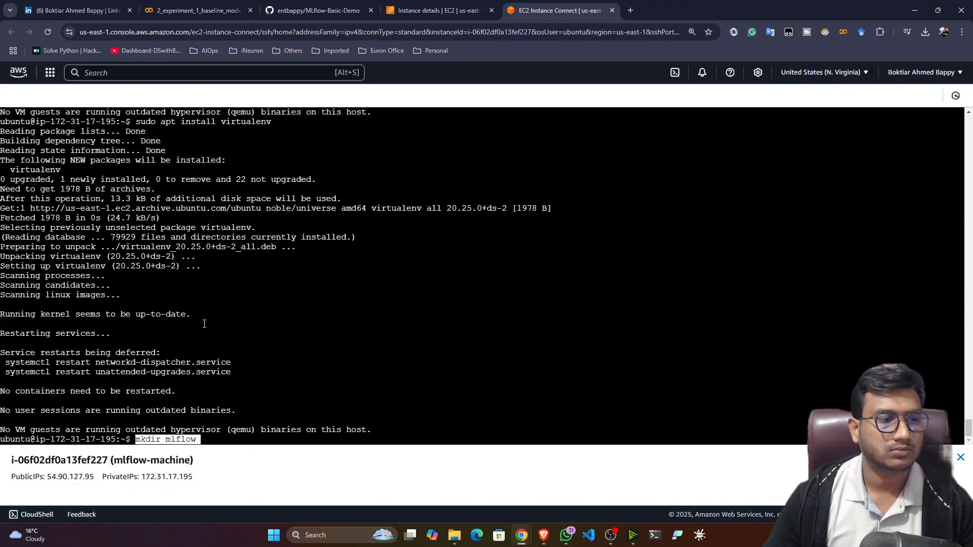
pyautogui.press('Return')
# Enter the mlflow folder with cd mlflow.
pyautogui.click(377, 5)
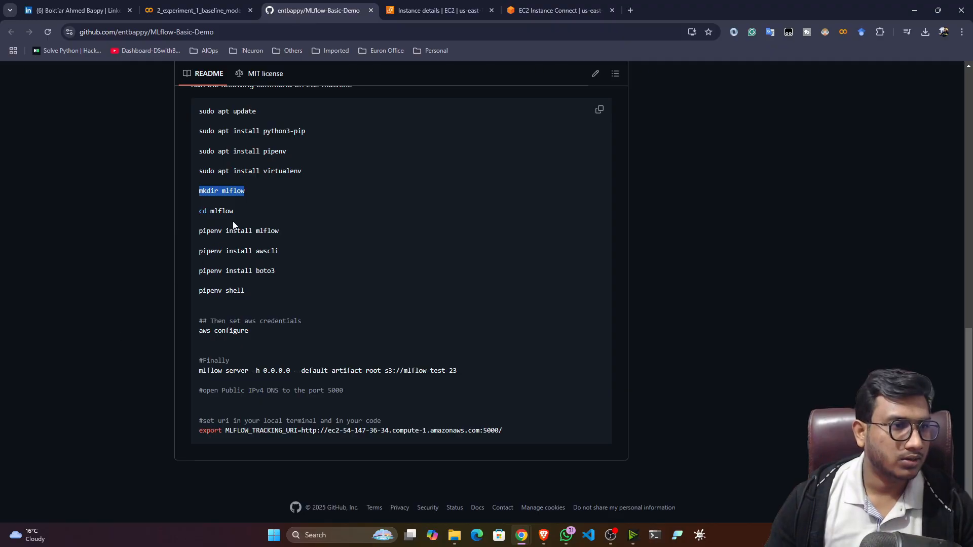
pyautogui.click(438, 10)
pyautogui.click(558, 10)
pyautogui.rightClick(206, 436)
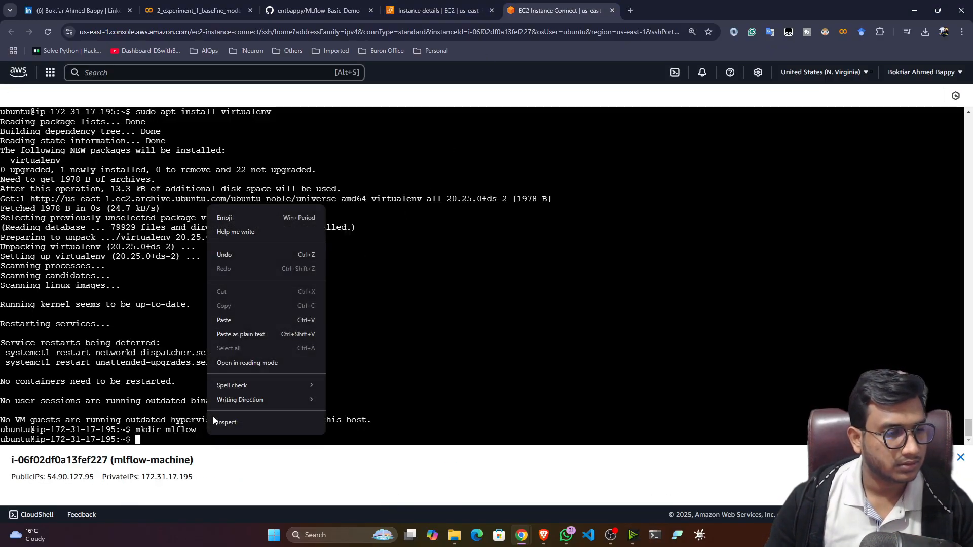
pyautogui.click(238, 320)
pyautogui.write('cd mlflow')
pyautogui.press('Return')
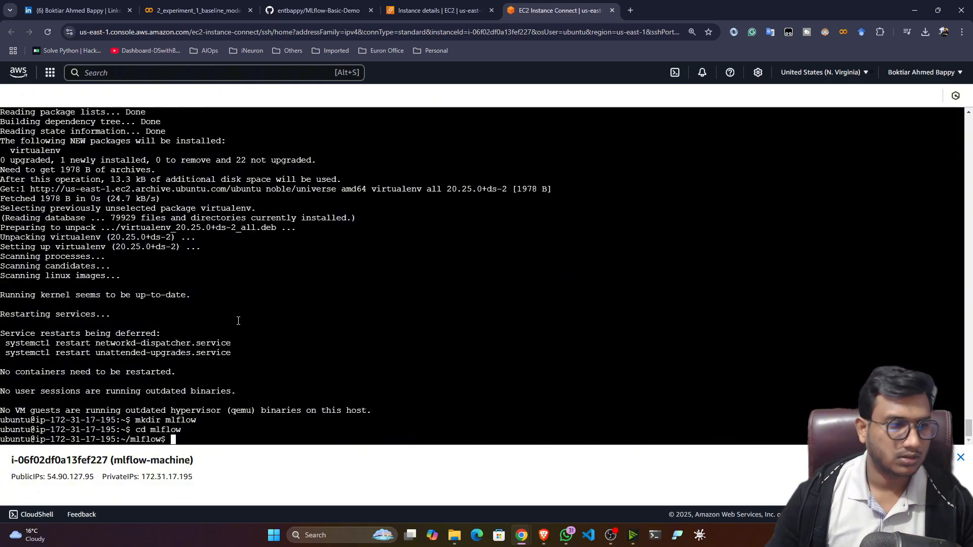
pyautogui.click(318, 10)
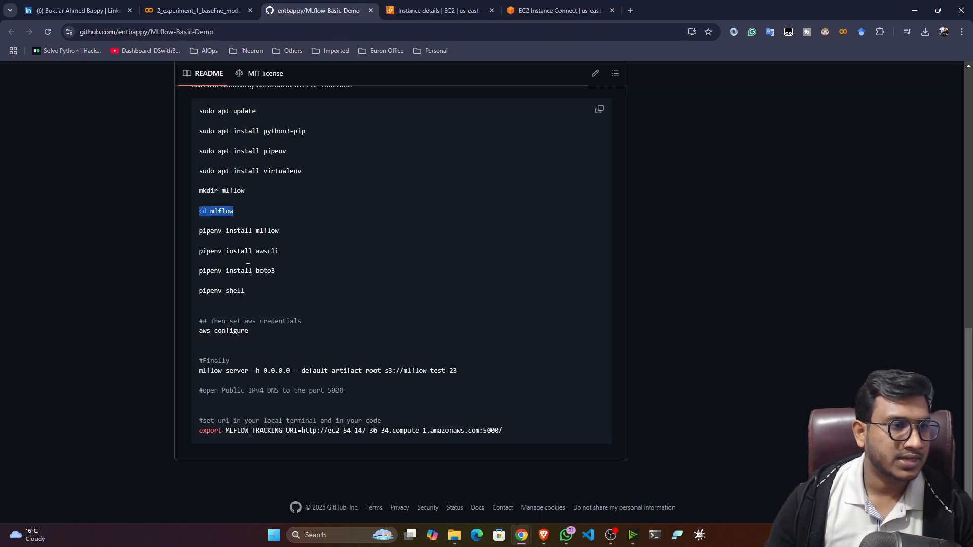
# Run 'pipenv install mlflow' in the terminal, copied from the README.
pyautogui.moveTo(282, 232); pyautogui.dragTo(201, 234)
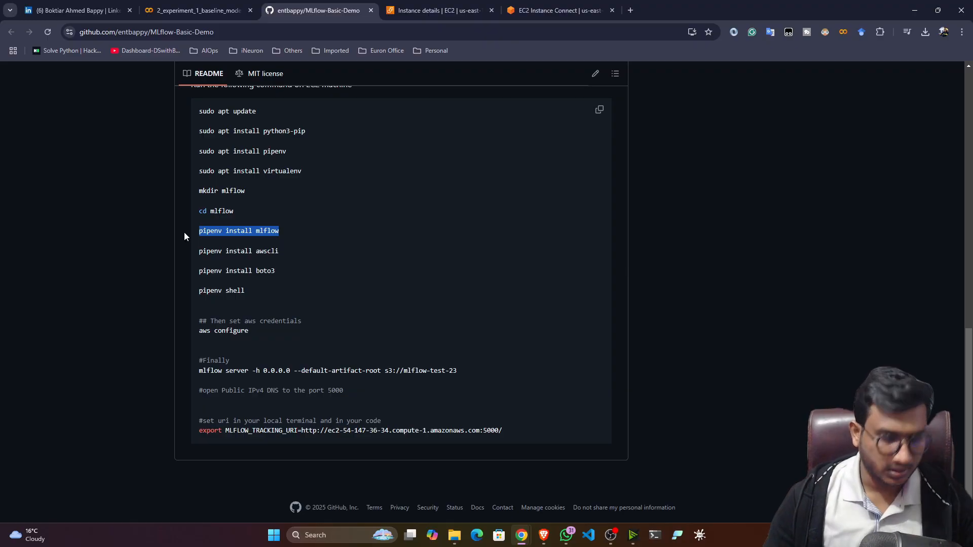
pyautogui.click(558, 10)
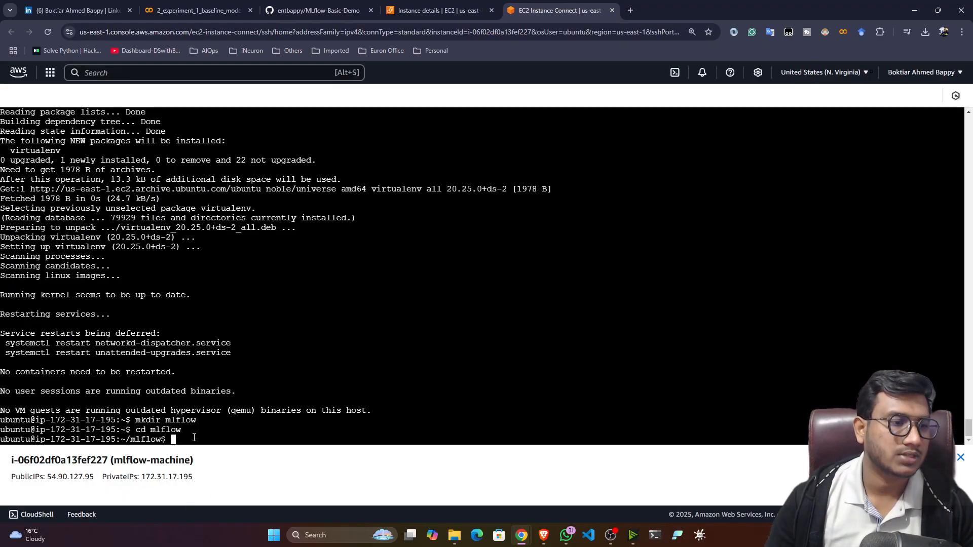
pyautogui.rightClick(194, 438)
pyautogui.click(205, 333)
pyautogui.press('Return')
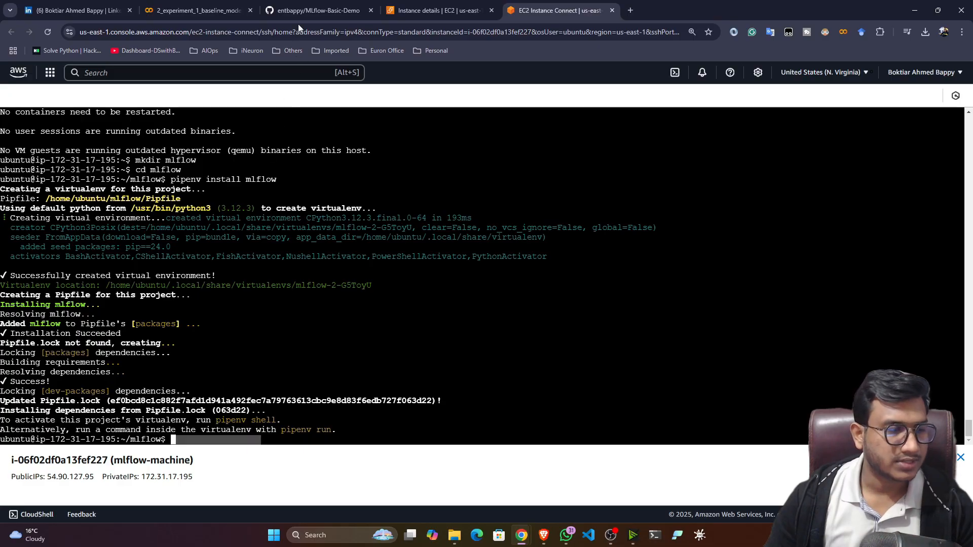
# Run 'pipenv install awscli' in the terminal, copied from the README.
pyautogui.click(306, 10)
pyautogui.moveTo(280, 251); pyautogui.dragTo(185, 254)
pyautogui.hotkey('ctrl', 'c')
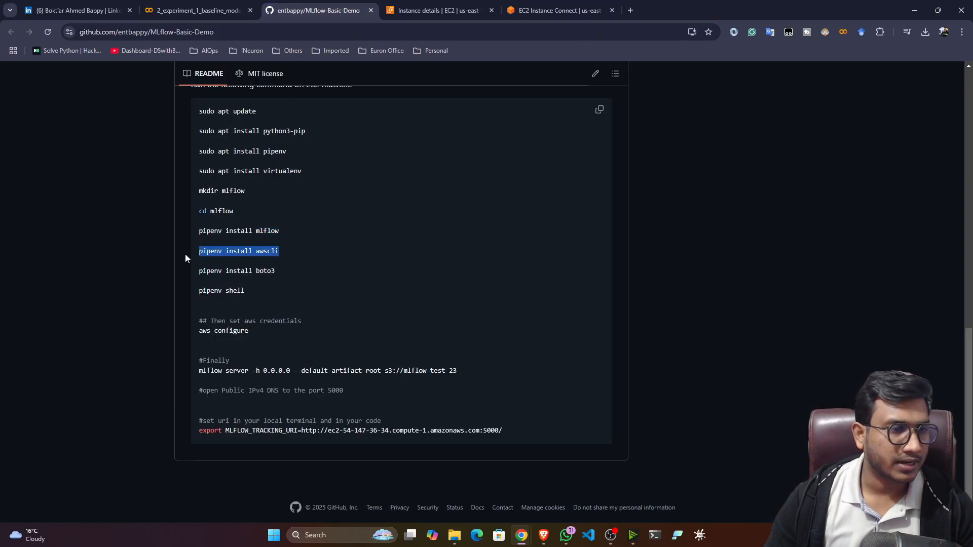
pyautogui.click(568, 6)
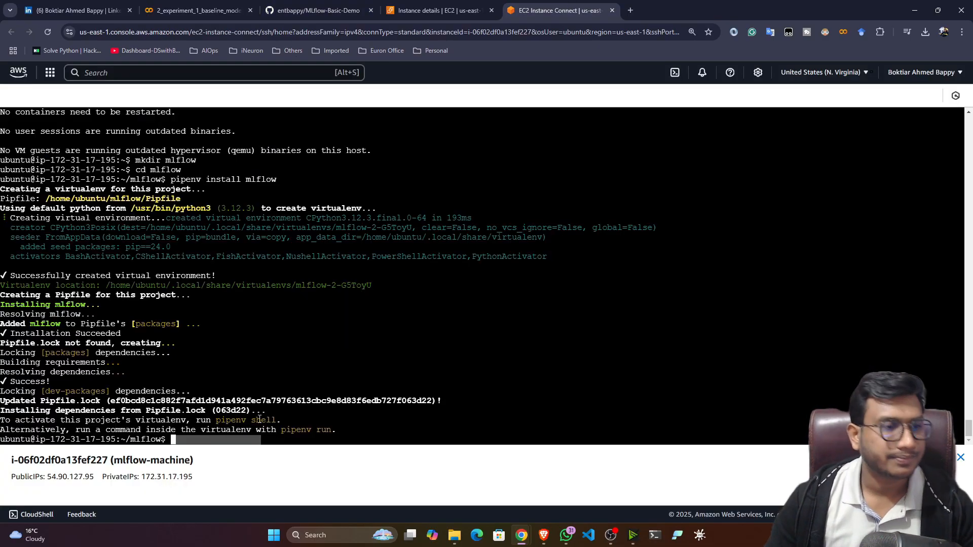
pyautogui.rightClick(225, 440)
pyautogui.click(241, 327)
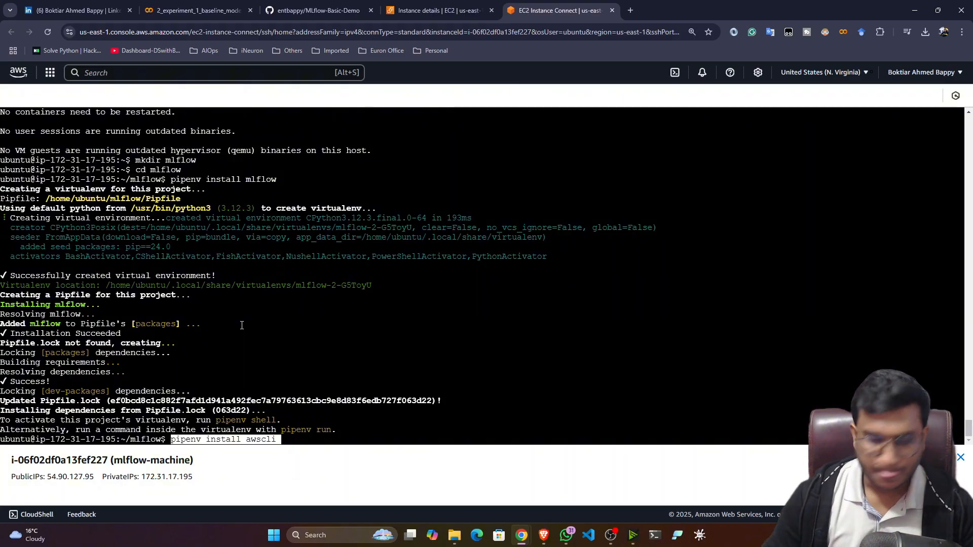
pyautogui.press('Return')
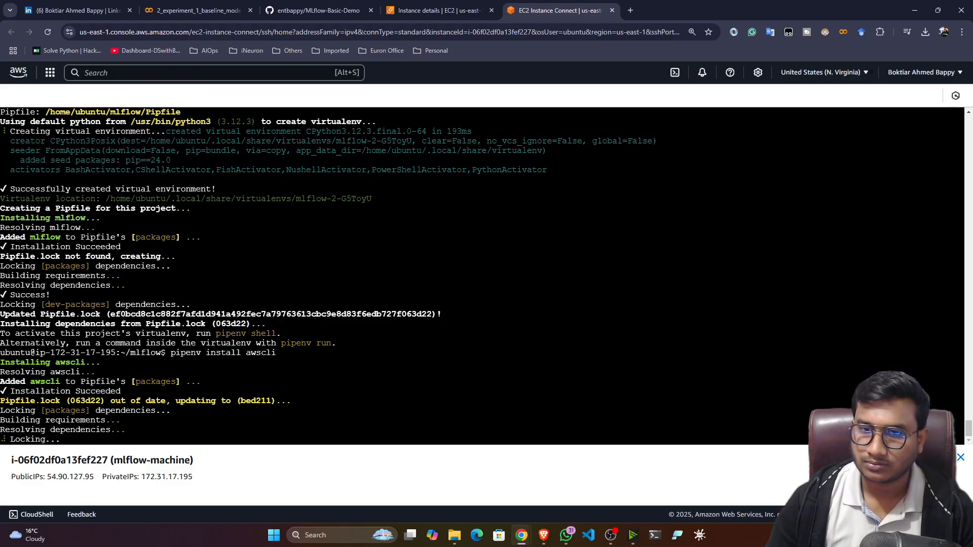
# Run 'pipenv install boto3' in the terminal, copied from the README.
pyautogui.click(318, 10)
pyautogui.scroll(-1, 243, 275)
pyautogui.moveTo(281, 260); pyautogui.dragTo(208, 259)
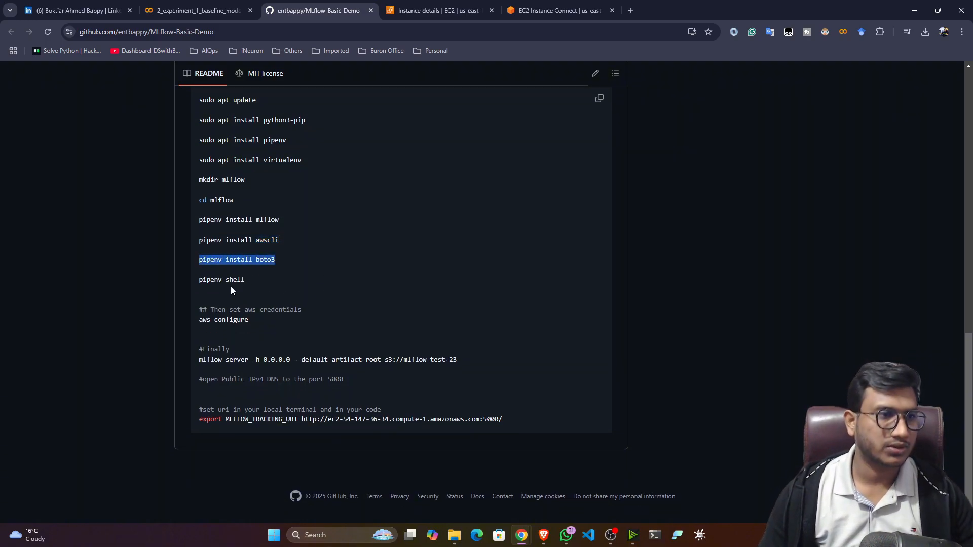
pyautogui.click(558, 10)
pyautogui.rightClick(205, 439)
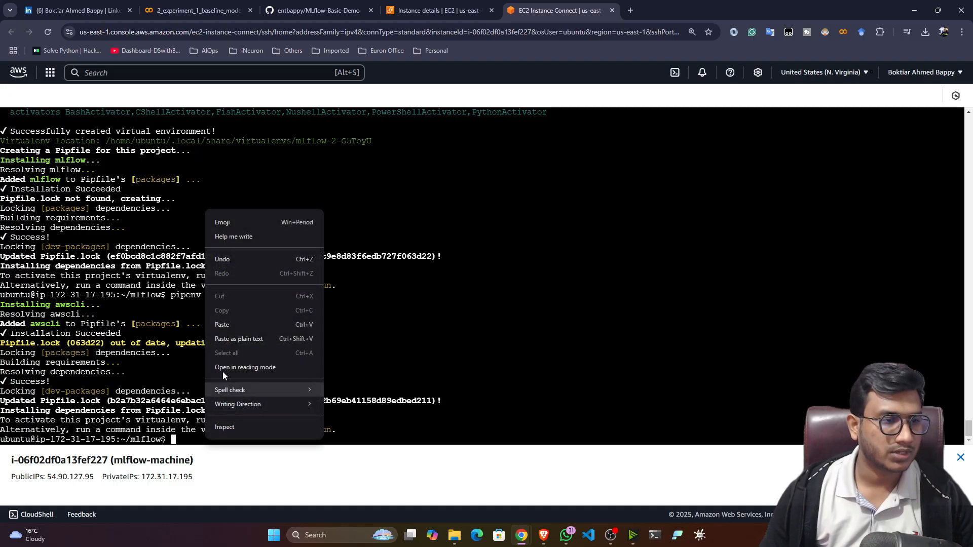
pyautogui.click(229, 326)
pyautogui.press('Return')
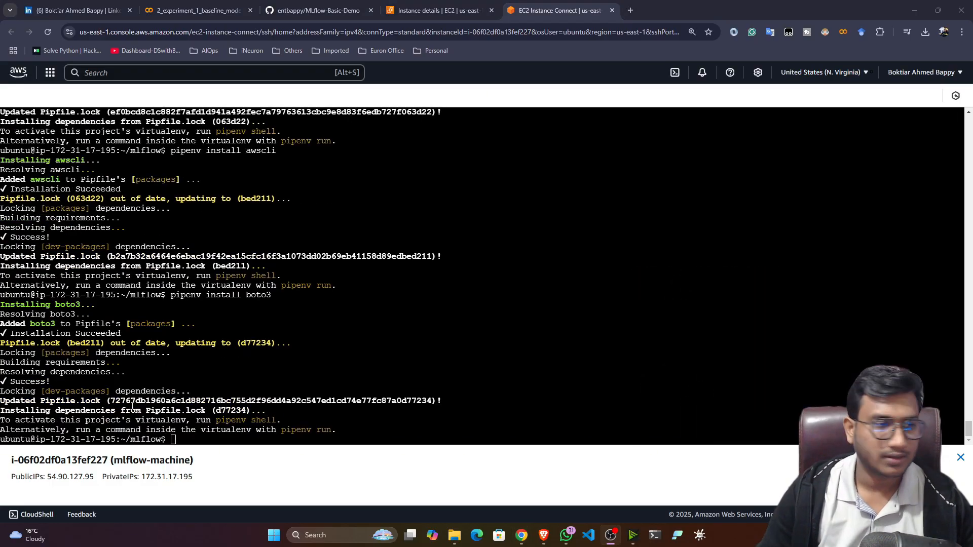
# Activate the mlflow environment with 'pipenv shell' and clear the screen.
pyautogui.click(314, 10)
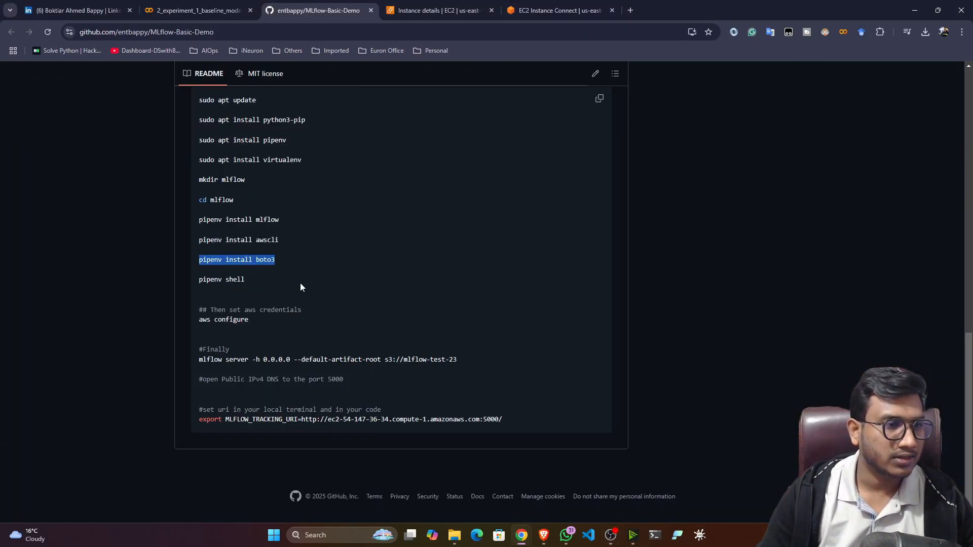
pyautogui.moveTo(254, 281); pyautogui.dragTo(169, 281)
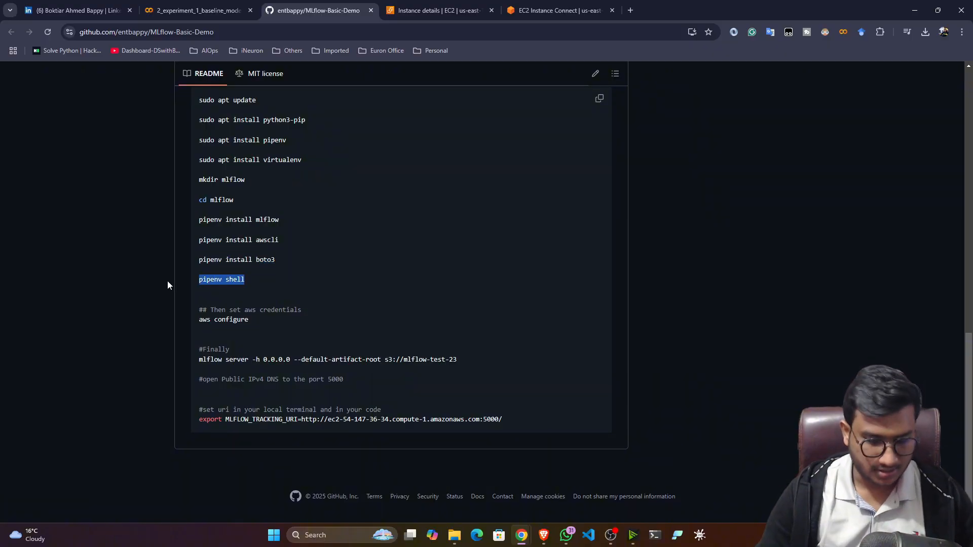
pyautogui.click(557, 10)
pyautogui.rightClick(242, 213)
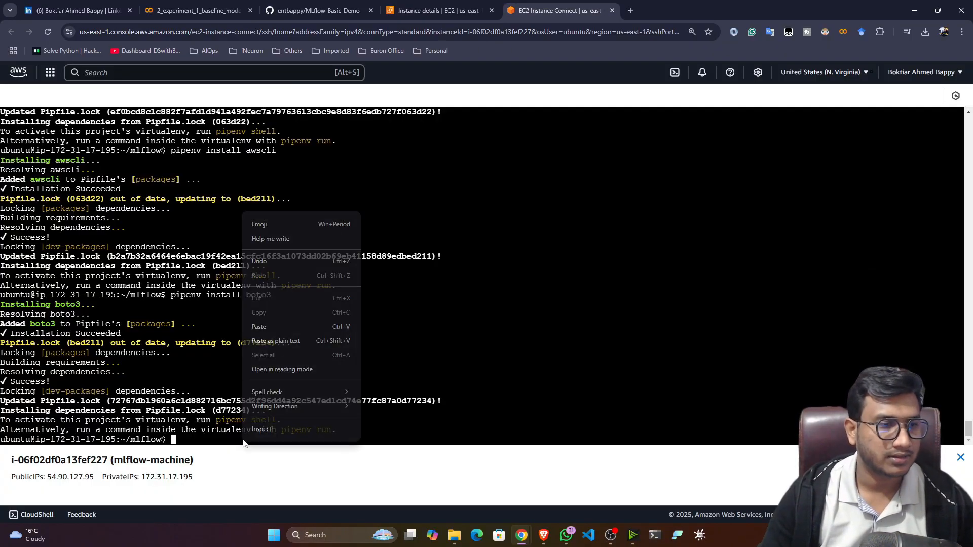
pyautogui.click(266, 333)
pyautogui.press('Return')
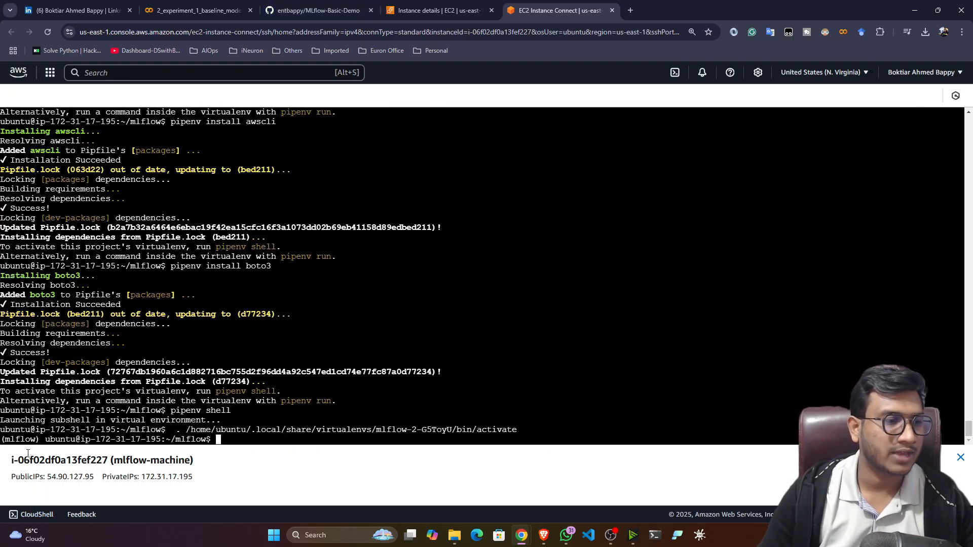
pyautogui.moveTo(16, 439); pyautogui.dragTo(60, 440)
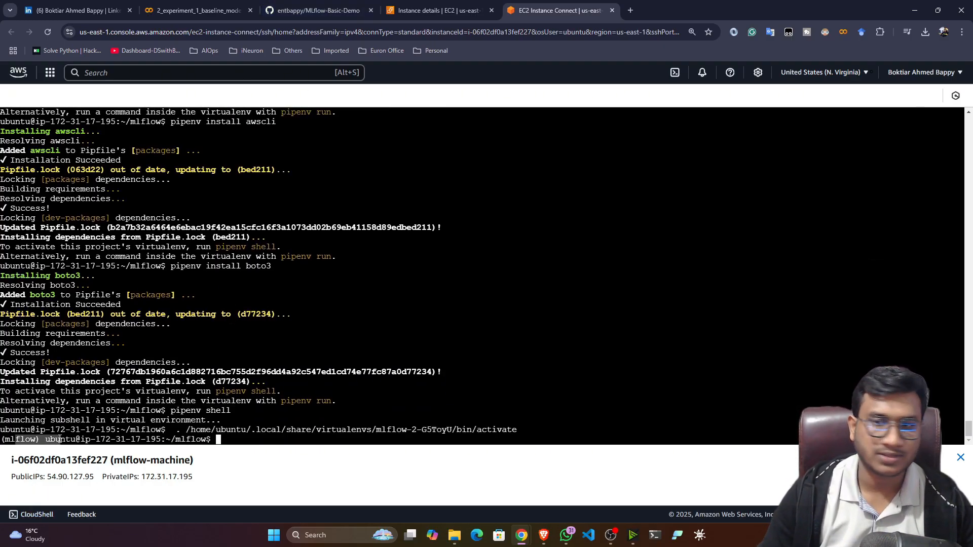
pyautogui.click(238, 442)
pyautogui.write('clear')
pyautogui.press('Return')
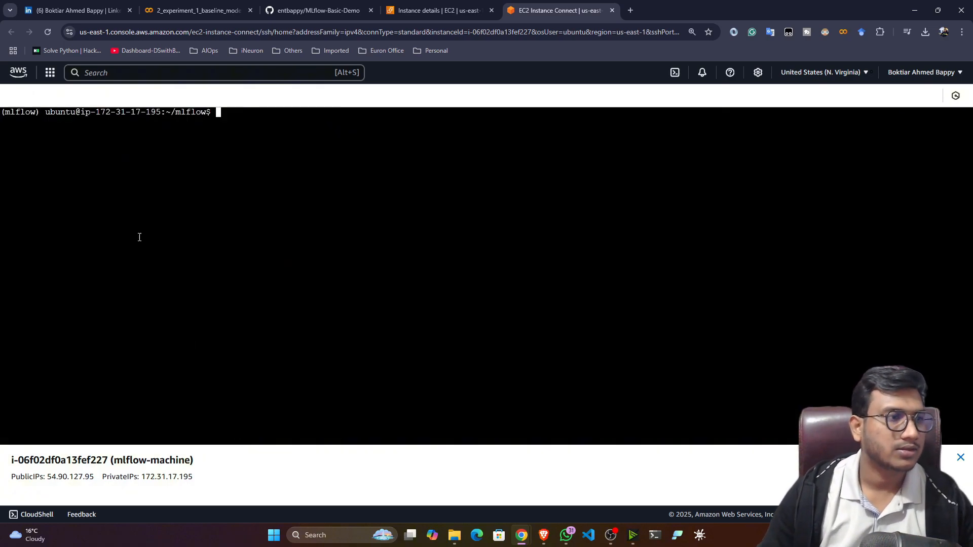
# Start 'aws configure' in the terminal, copied from the README.
pyautogui.click(282, 15)
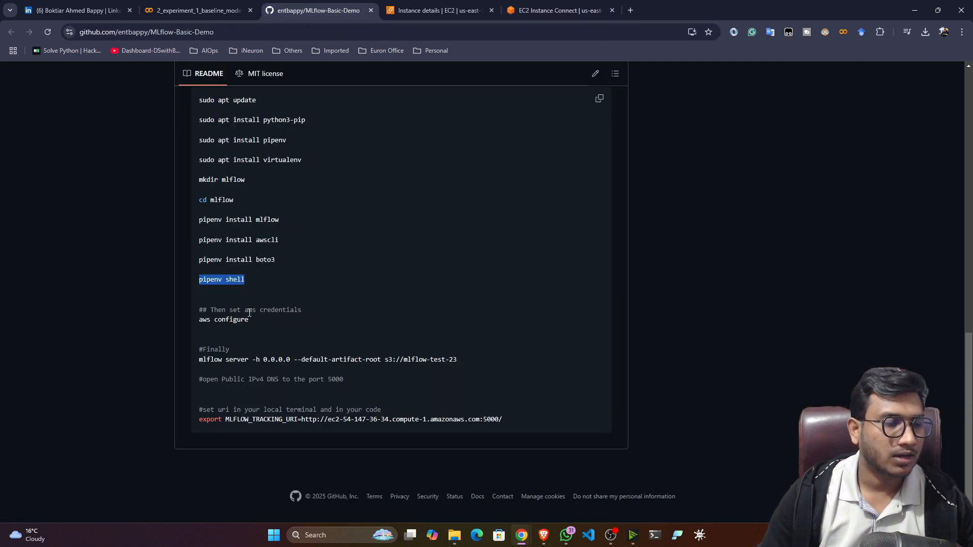
pyautogui.moveTo(249, 319); pyautogui.dragTo(197, 325)
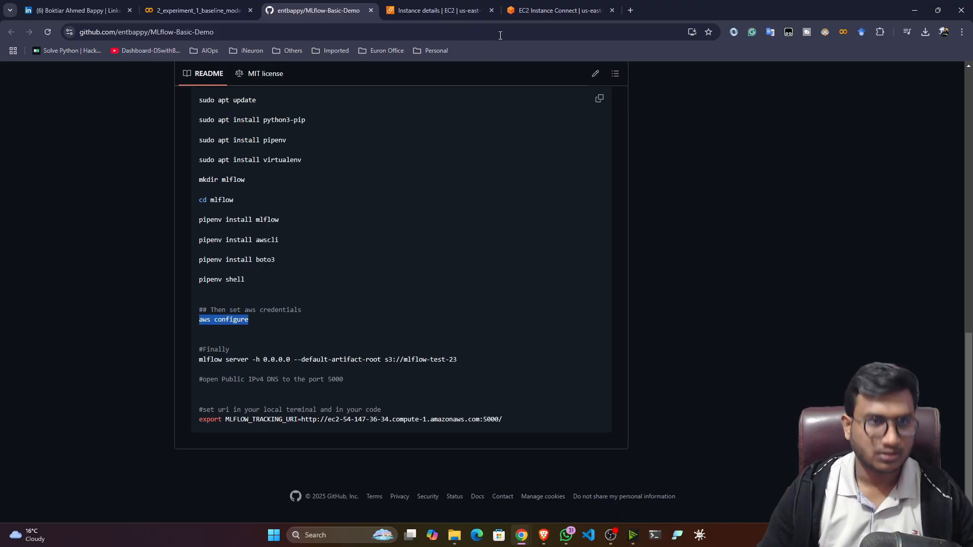
pyautogui.click(558, 10)
pyautogui.rightClick(254, 138)
pyautogui.click(271, 250)
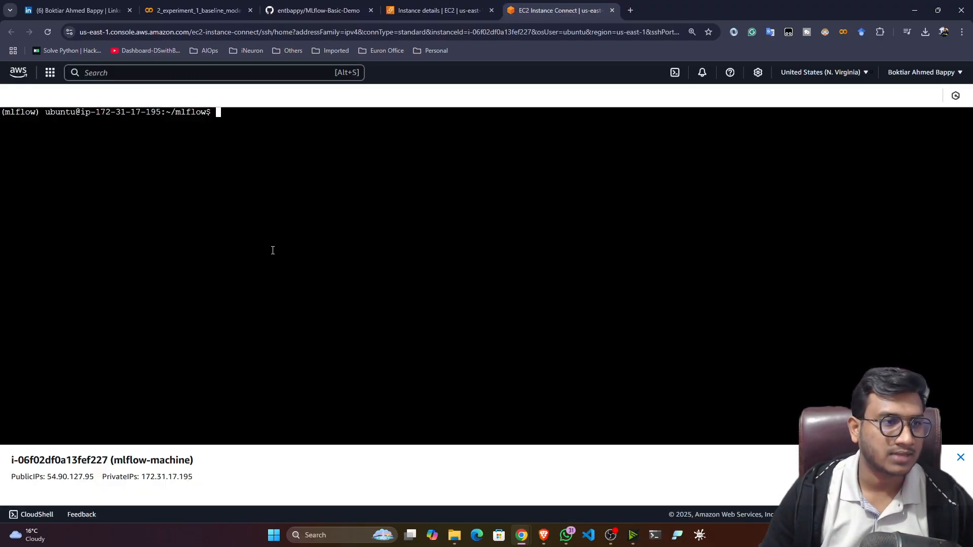
pyautogui.press('Return')
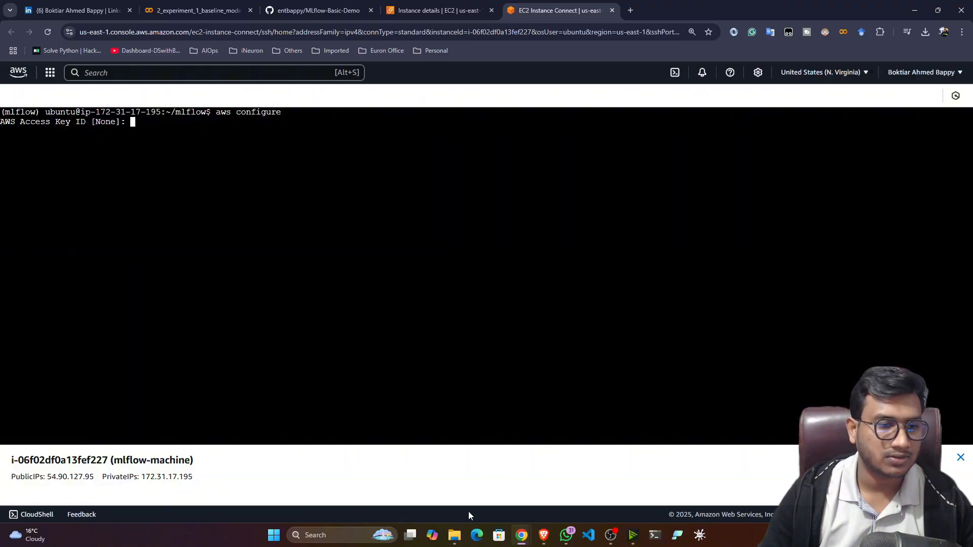
pyautogui.click(454, 535)
# Open mlflow-server_accessKeys.csv from Downloads in Notepad++, maximised.
pyautogui.click(138, 10)
pyautogui.click(31, 155)
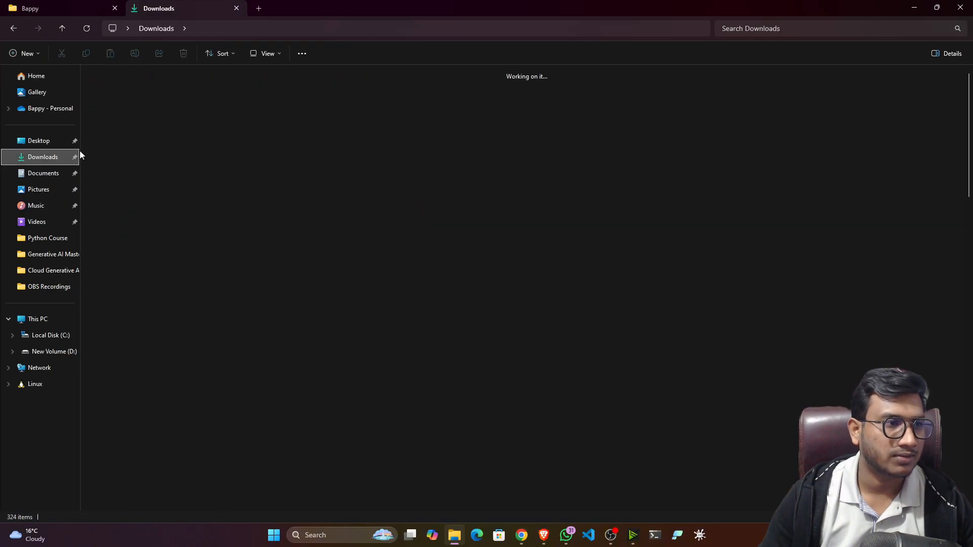
pyautogui.click(162, 117)
pyautogui.rightClick(162, 118)
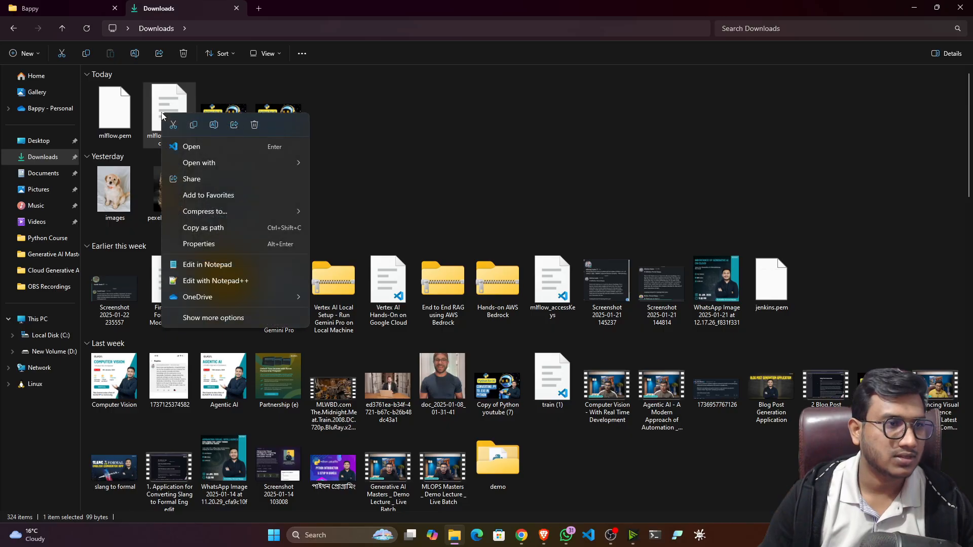
pyautogui.click(218, 279)
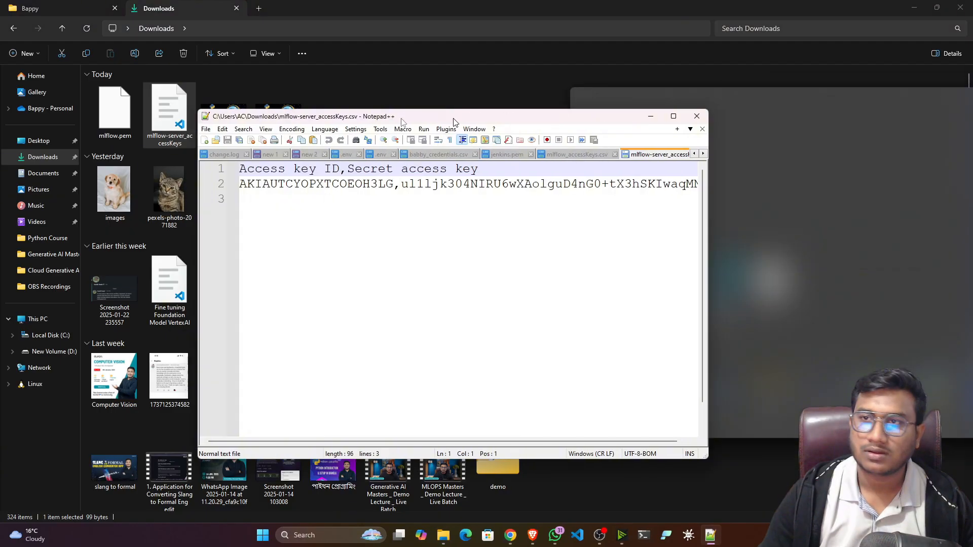
pyautogui.moveTo(454, 121); pyautogui.dragTo(323, 79)
pyautogui.click(542, 77)
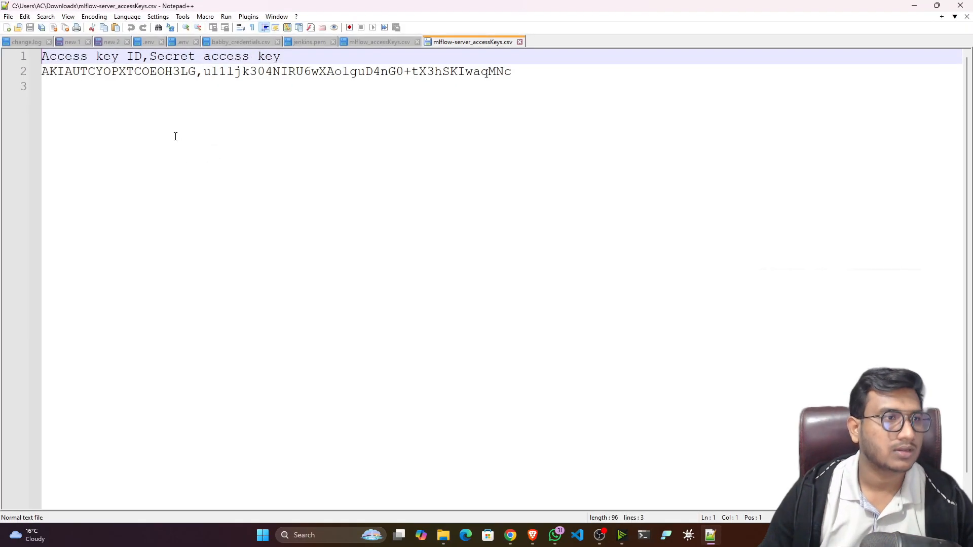
# Select the access key ID on line 2 and bring the EC2 terminal back.
pyautogui.moveTo(198, 72); pyautogui.dragTo(43, 72)
pyautogui.hotkey('ctrl', 'c')
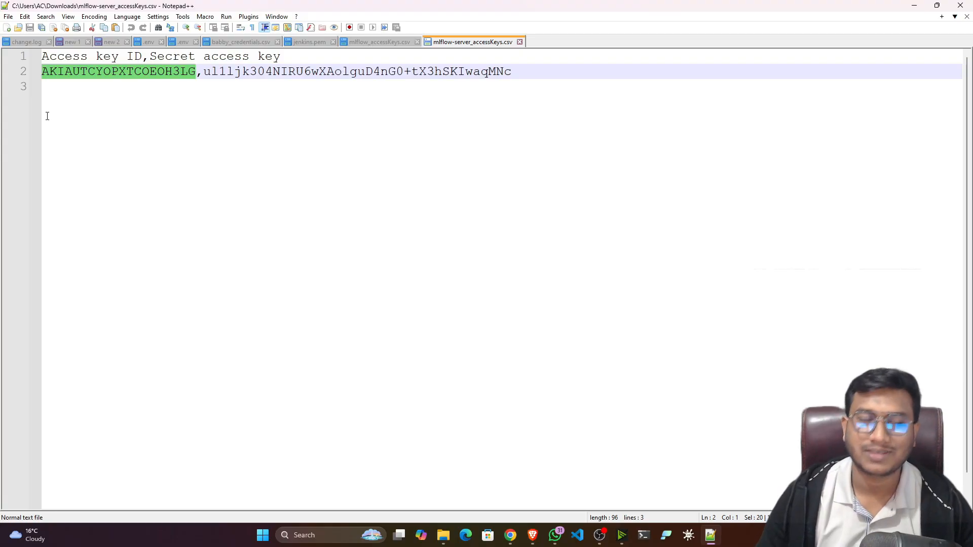
pyautogui.click(914, 6)
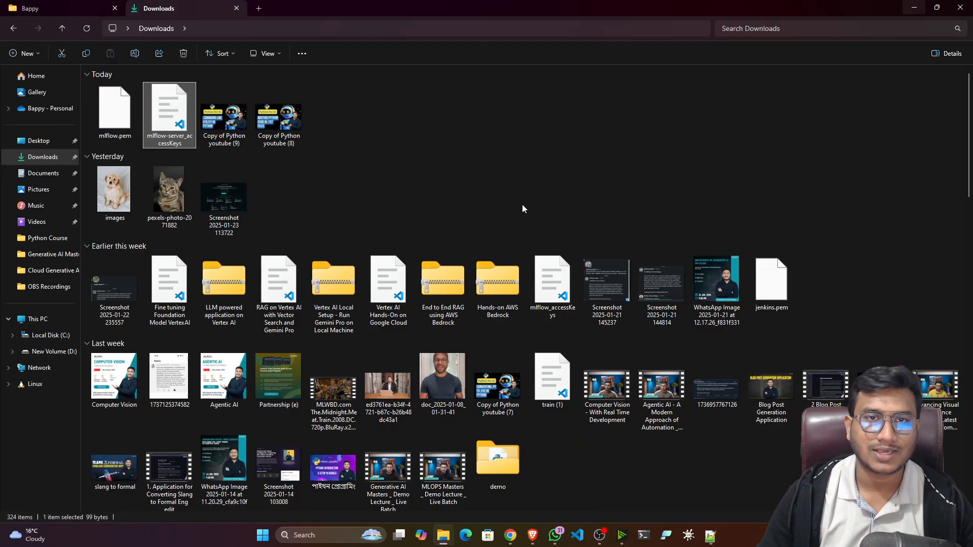
pyautogui.click(915, 7)
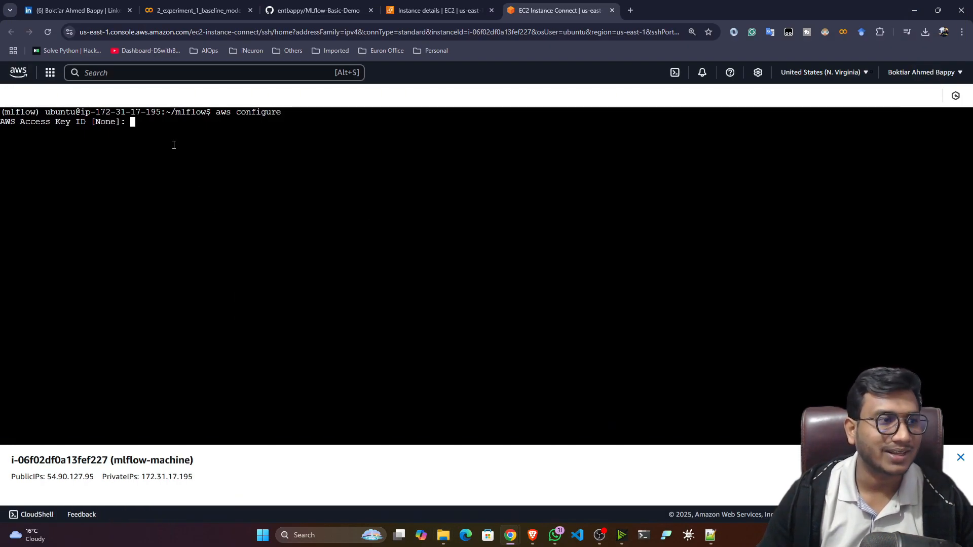
# Enter the access key ID and secret access key from the credentials file.
pyautogui.rightClick(174, 146)
pyautogui.click(192, 265)
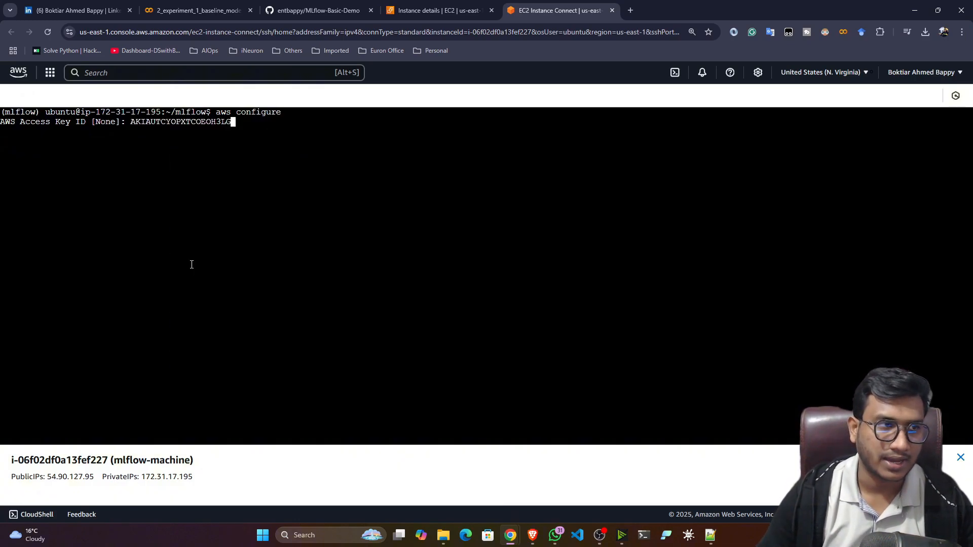
pyautogui.press('Return')
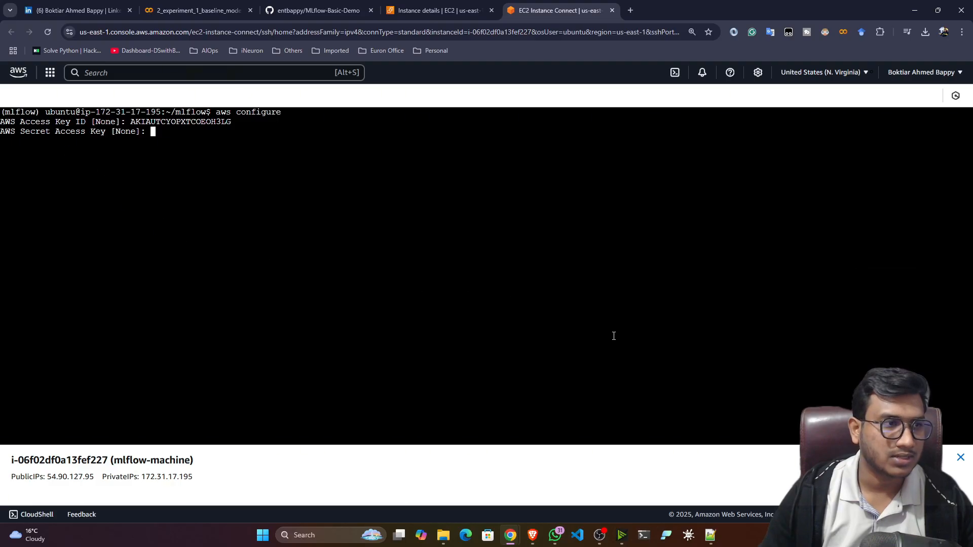
pyautogui.click(710, 535)
pyautogui.moveTo(518, 74); pyautogui.dragTo(203, 72)
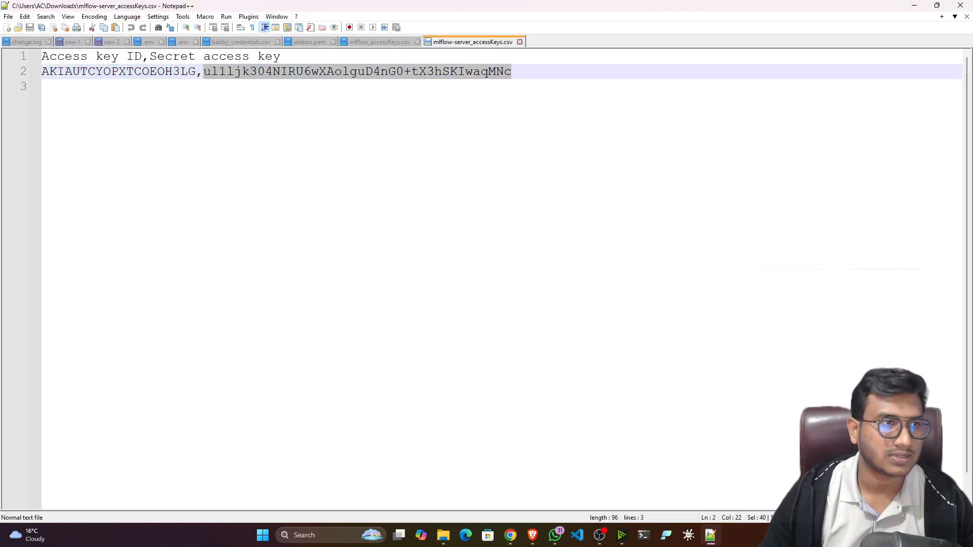
pyautogui.click(914, 6)
pyautogui.rightClick(309, 144)
pyautogui.click(333, 263)
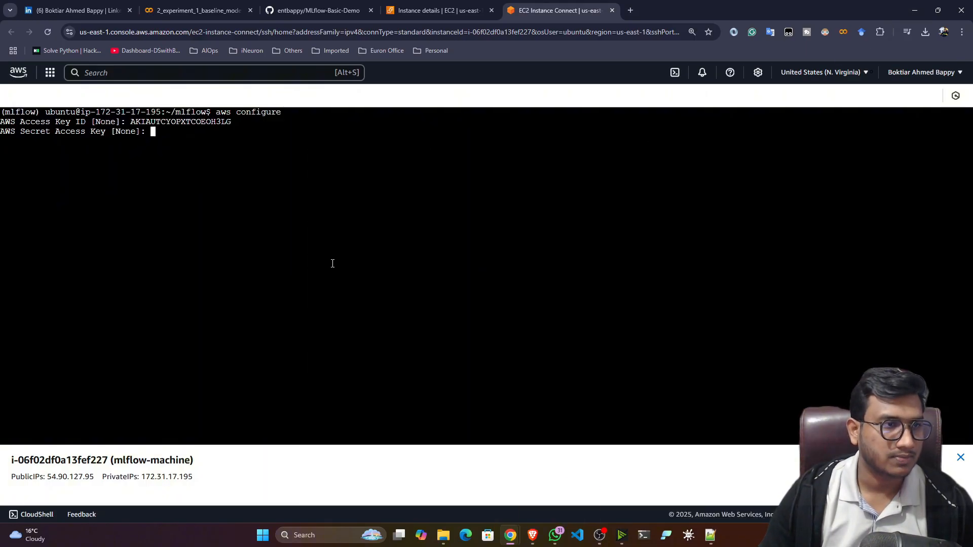
pyautogui.press('Return')
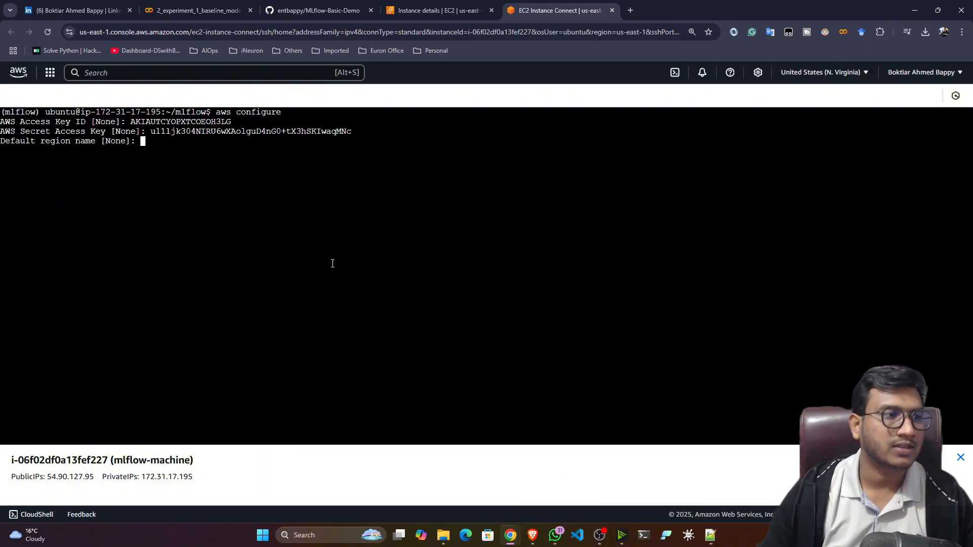
# Set the default region to us-east-1 and accept the default output format.
pyautogui.click(436, 11)
pyautogui.click(861, 72)
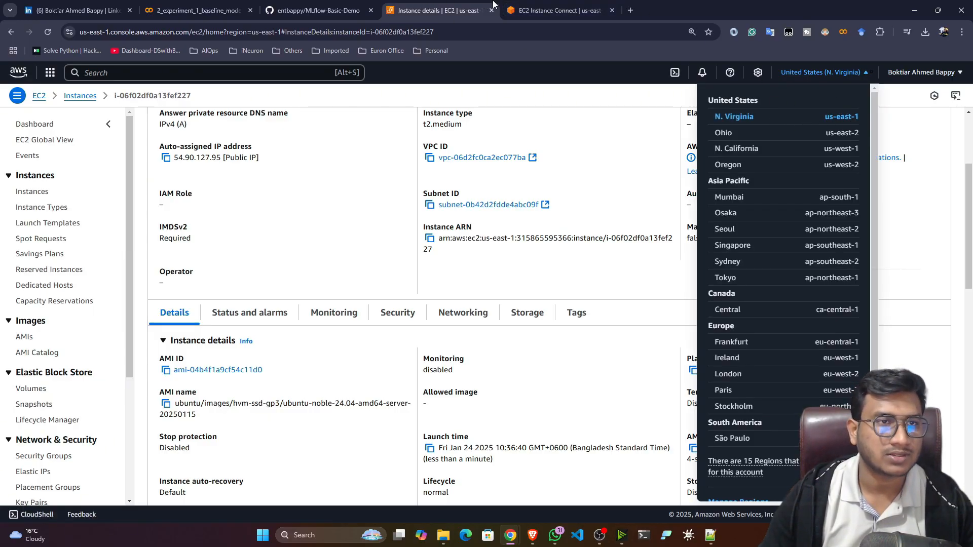
pyautogui.click(527, 10)
pyautogui.write('us')
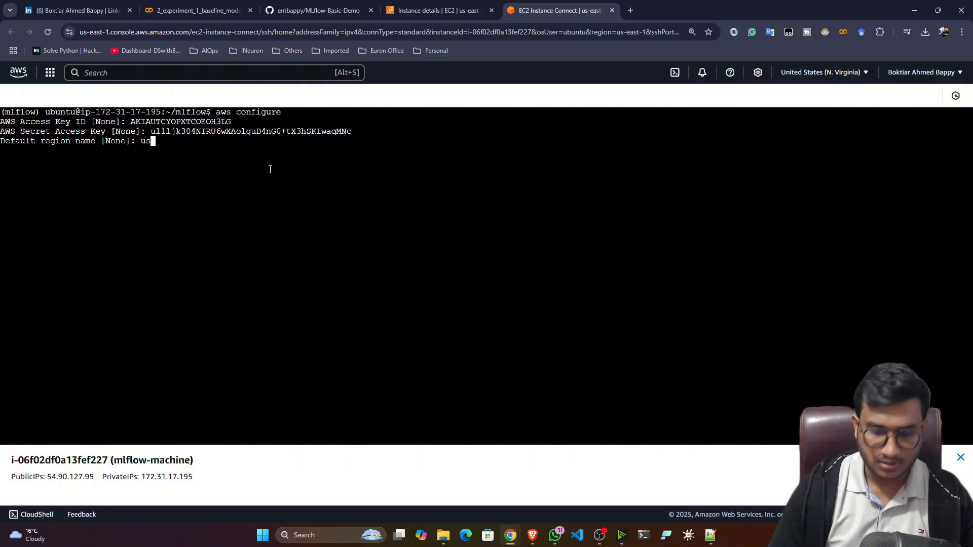
pyautogui.write('-east')
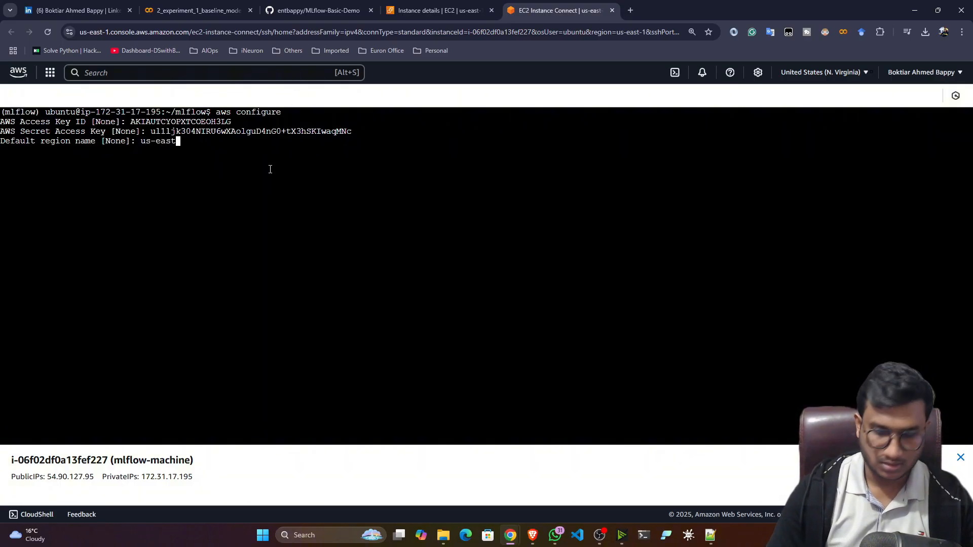
pyautogui.write('-1')
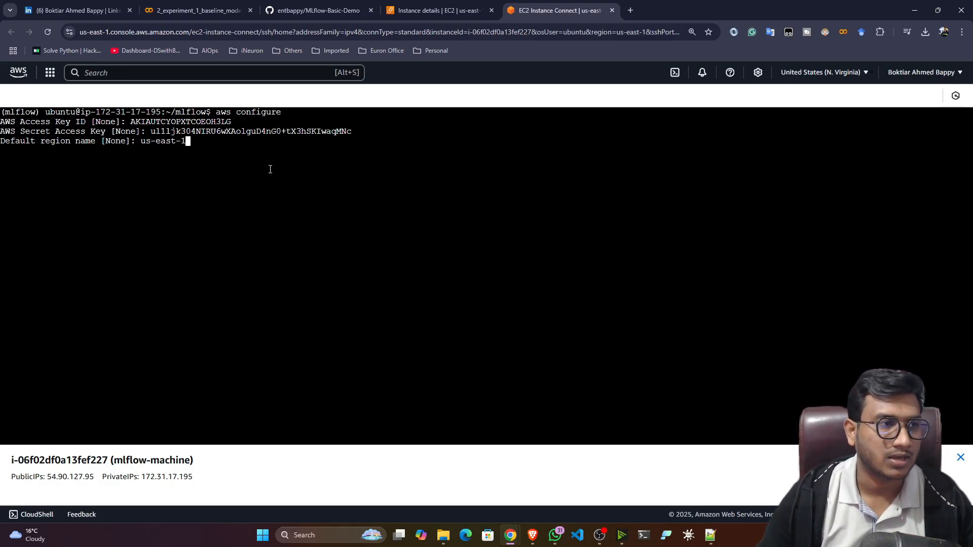
pyautogui.press('Return')
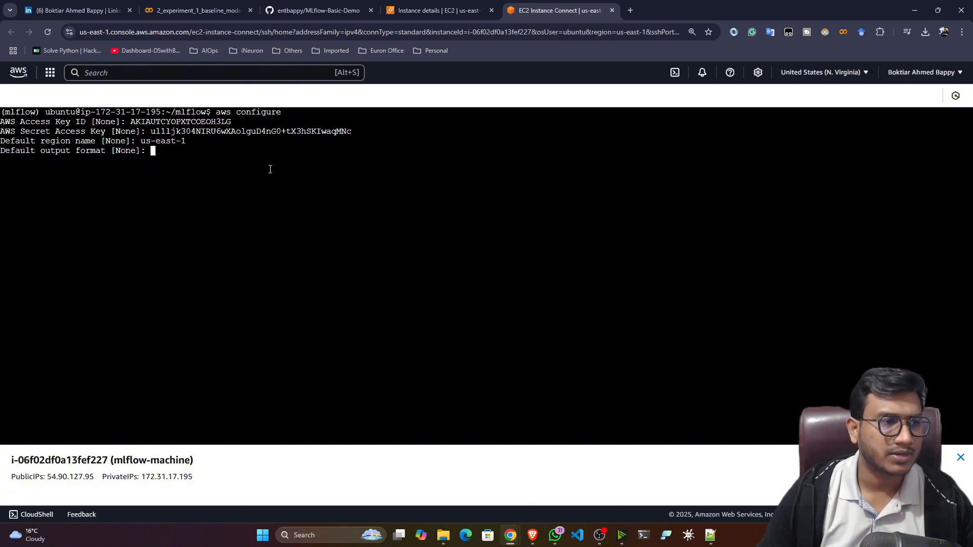
pyautogui.press('Return')
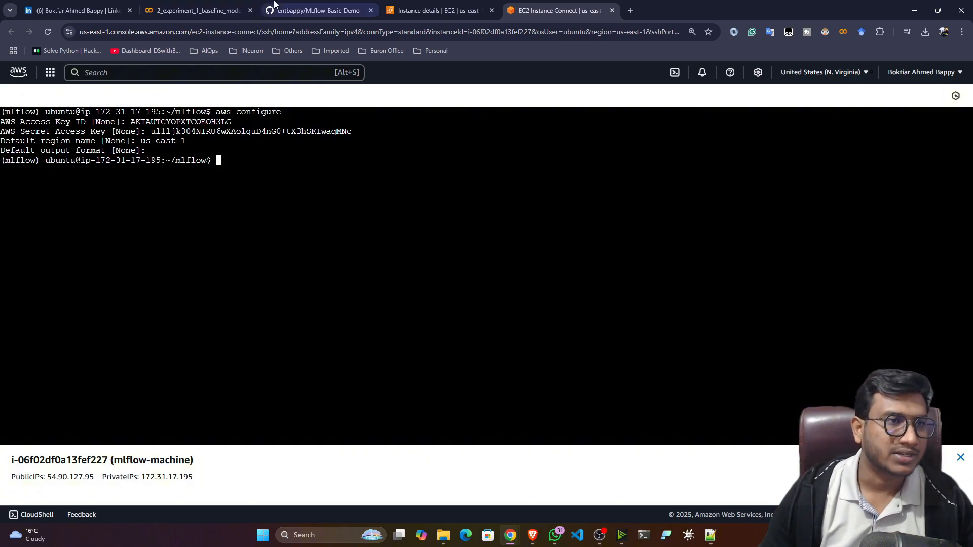
# Select the final 'mlflow server' command line in the MLflow-Basic-Demo README.
pyautogui.click(317, 11)
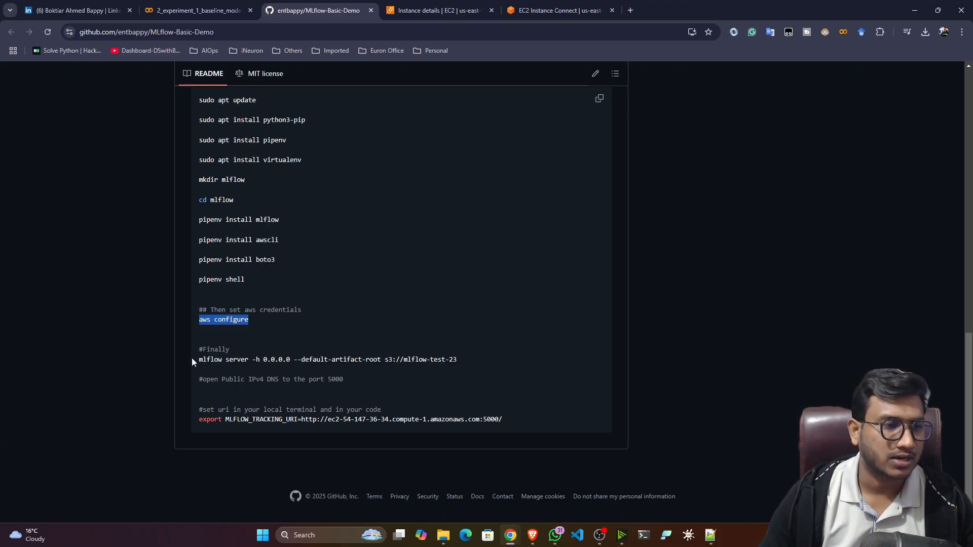
pyautogui.moveTo(193, 360); pyautogui.dragTo(455, 359)
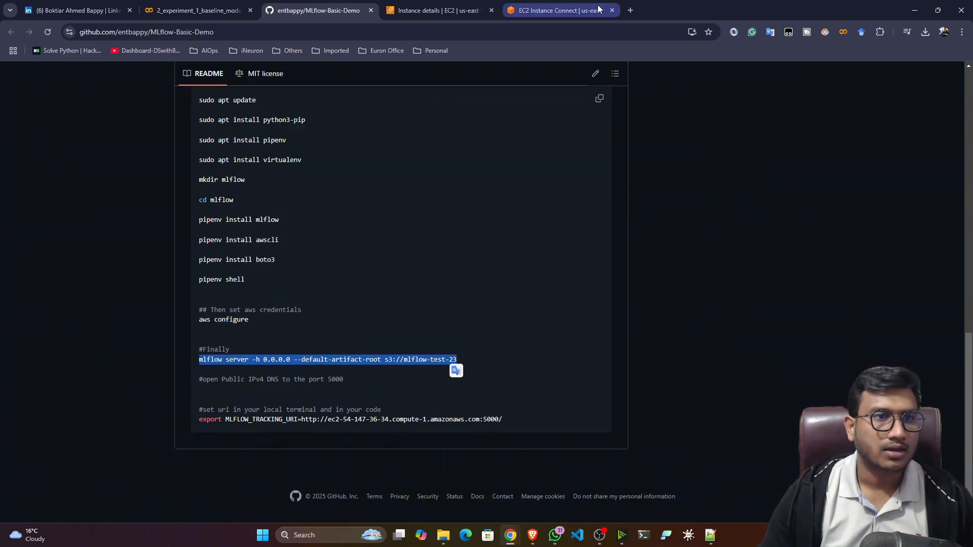
# Put the command in a new tab and fetch the bucket name mlflow-bucket-25 from S3.
pyautogui.click(629, 11)
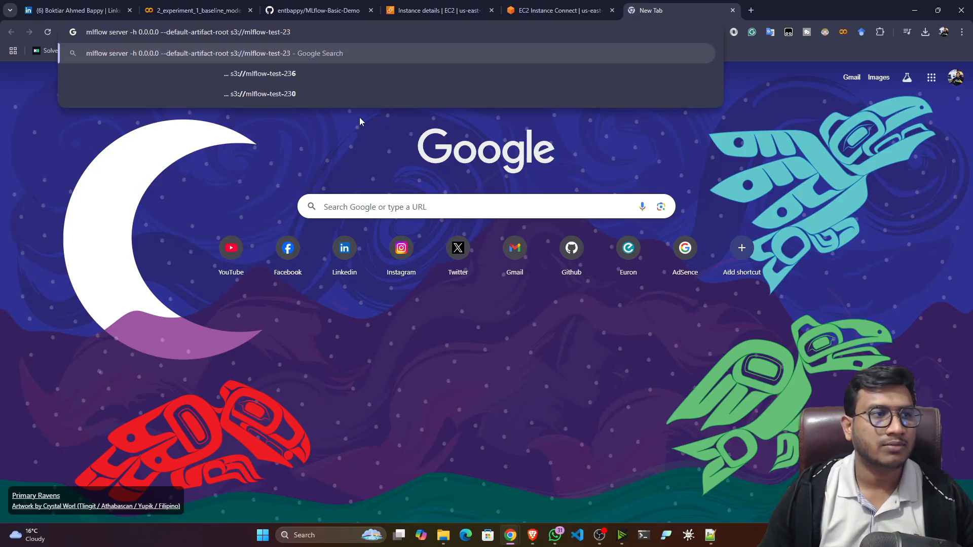
pyautogui.moveTo(245, 32); pyautogui.dragTo(290, 32)
pyautogui.click(436, 10)
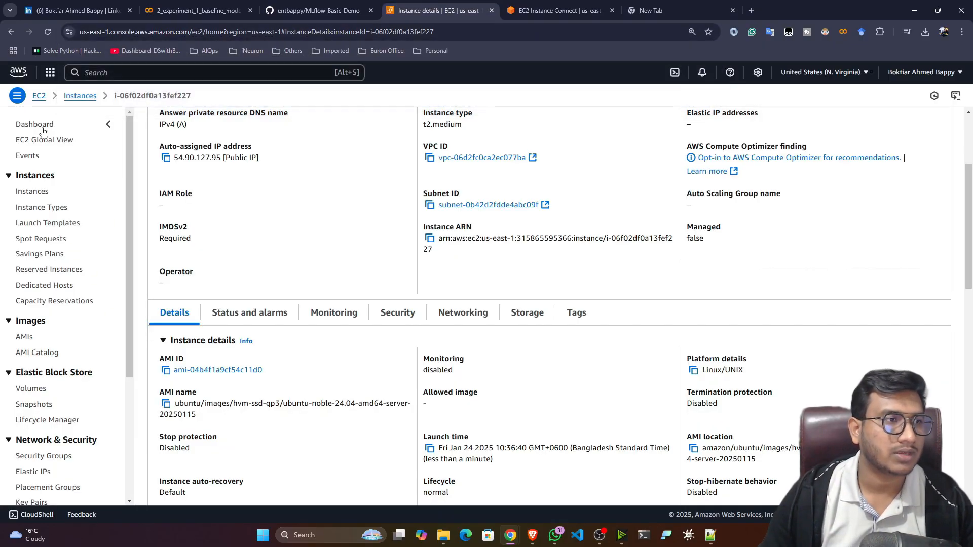
pyautogui.rightClick(18, 76)
pyautogui.click(23, 85)
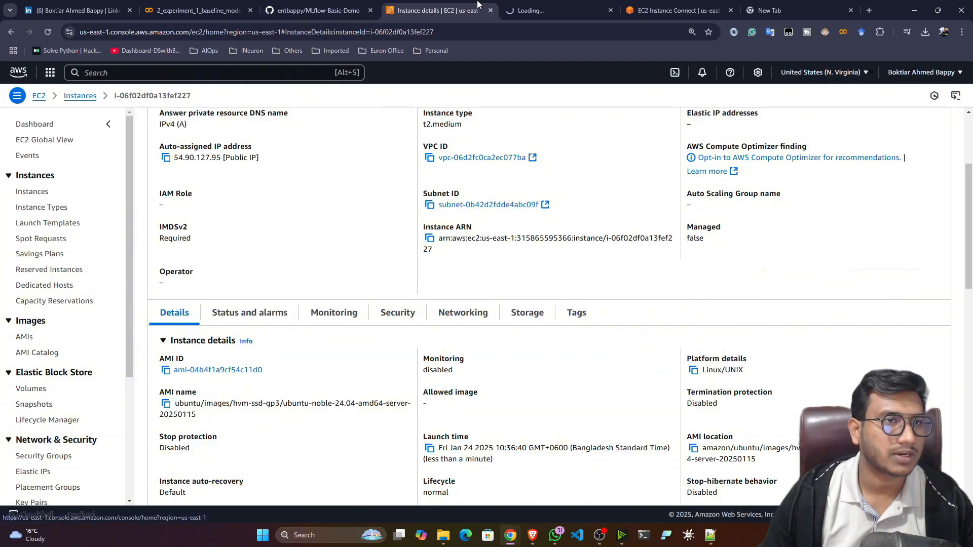
pyautogui.hotkey('ctrl', 'Tab')
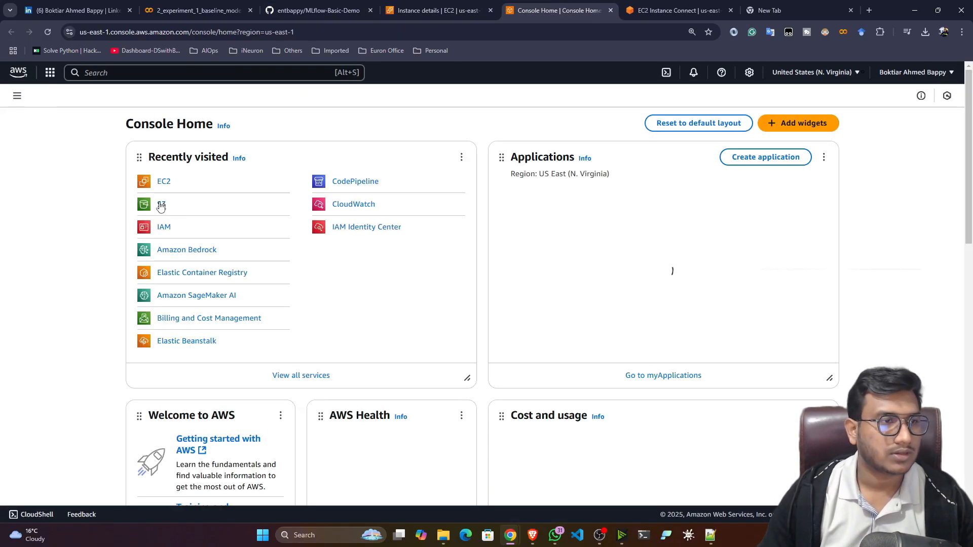
pyautogui.click(161, 205)
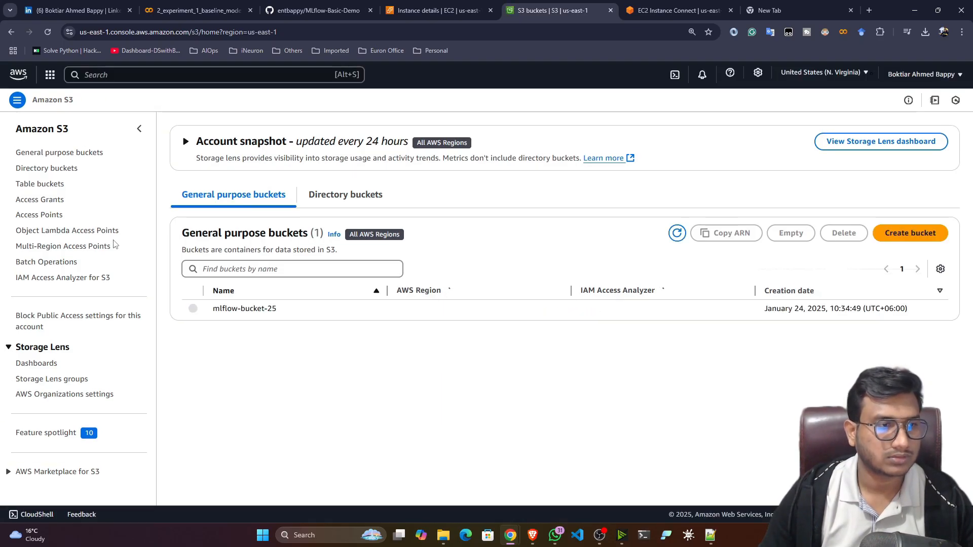
pyautogui.click(218, 309)
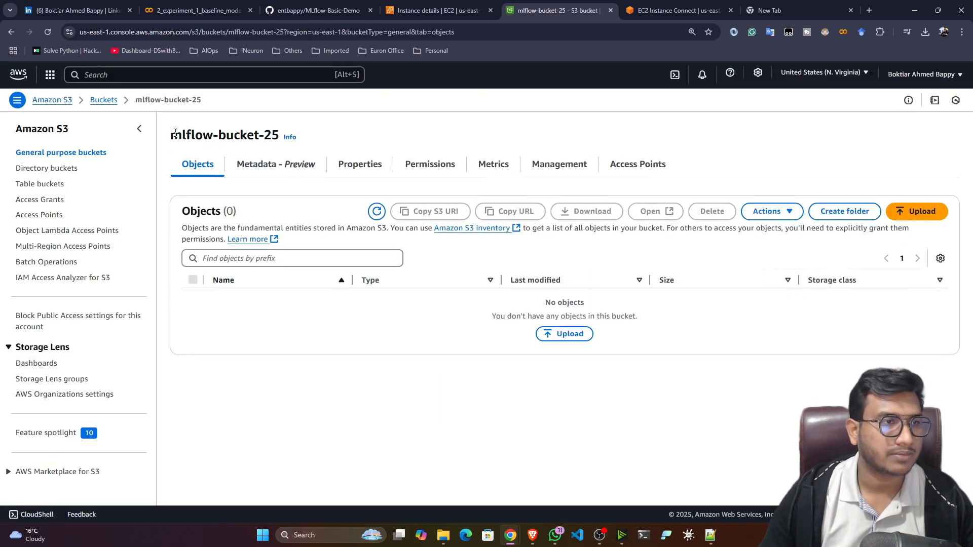
pyautogui.moveTo(170, 136); pyautogui.dragTo(282, 138)
pyautogui.hotkey('ctrl', 'c')
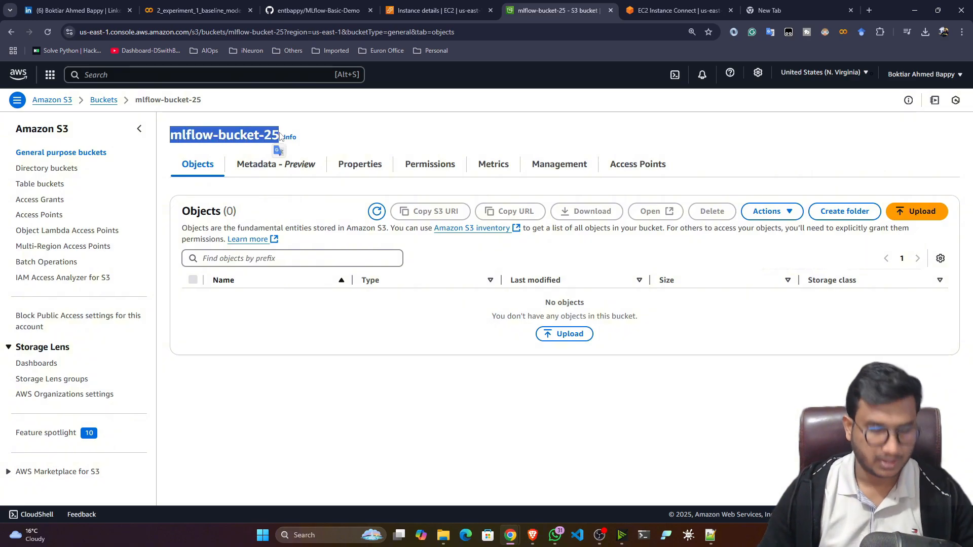
# Replace mlflow-test-23 with mlflow-bucket-25 in the command and select the edited command.
pyautogui.click(784, 6)
pyautogui.moveTo(285, 32); pyautogui.dragTo(238, 32)
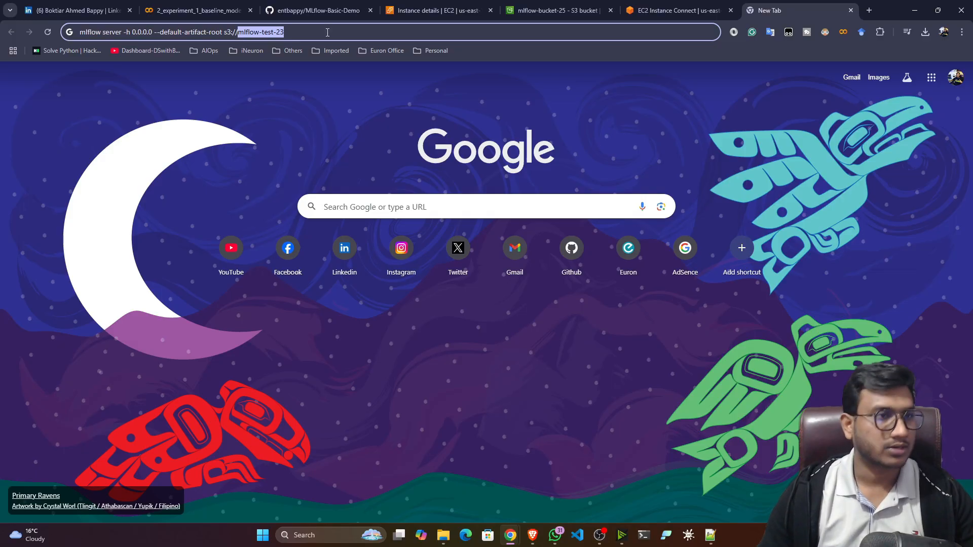
pyautogui.hotkey('ctrl', 'v')
pyautogui.moveTo(325, 31); pyautogui.dragTo(15, 47)
pyautogui.hotkey('ctrl', 'c')
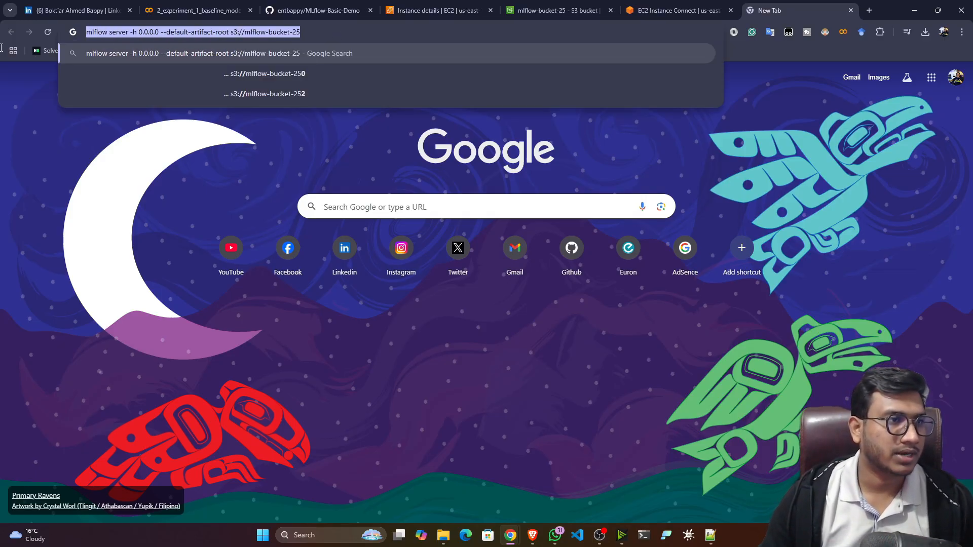
# Paste the edited mlflow server command into the EC2 terminal and run it.
pyautogui.click(437, 11)
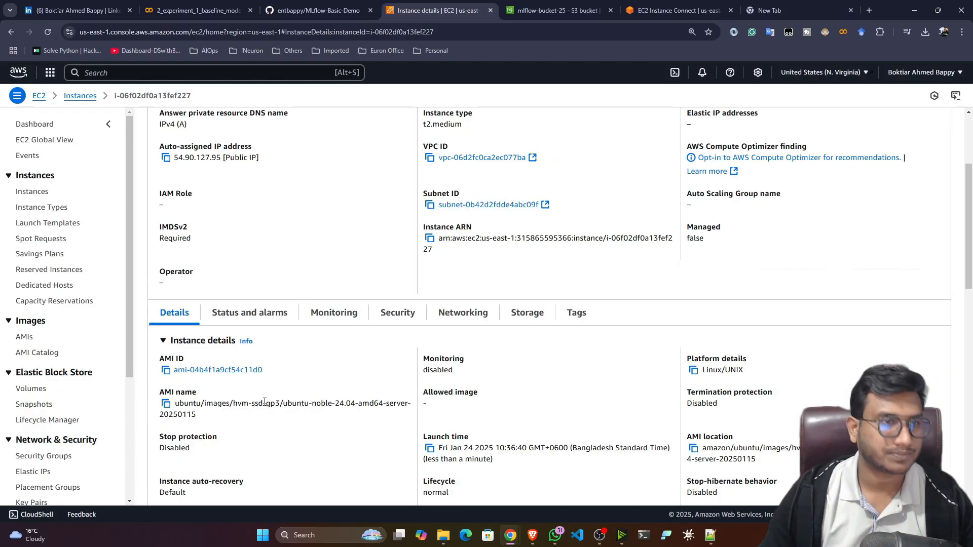
pyautogui.click(317, 10)
pyautogui.click(218, 9)
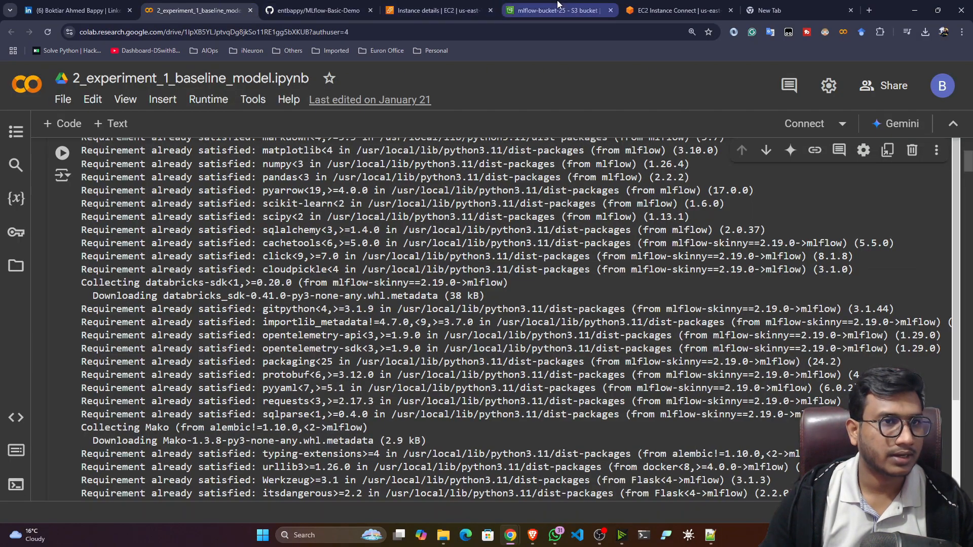
pyautogui.click(653, 17)
pyautogui.rightClick(272, 169)
pyautogui.click(287, 287)
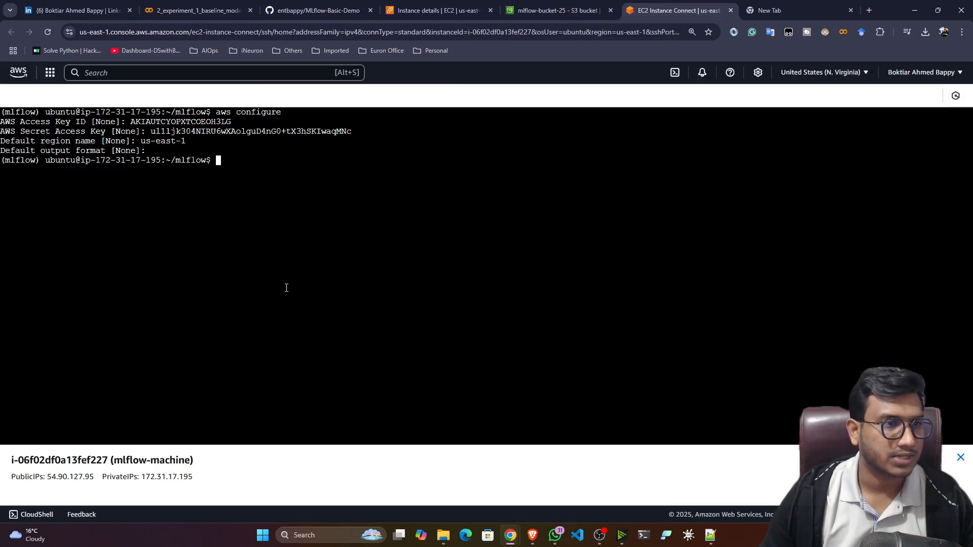
pyautogui.press('Return')
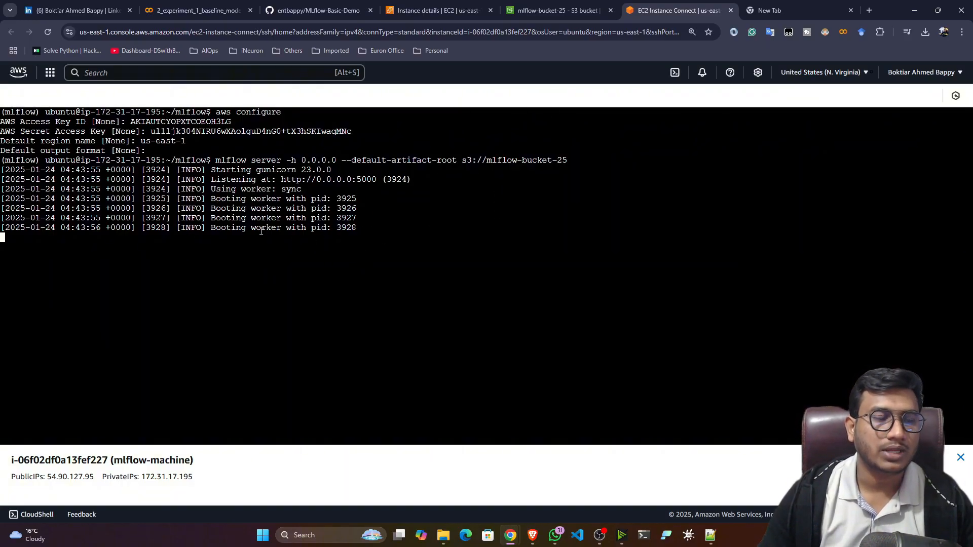
pyautogui.click(445, 9)
# Open the instance's security group launch-wizard-28 from its Security details.
pyautogui.click(391, 314)
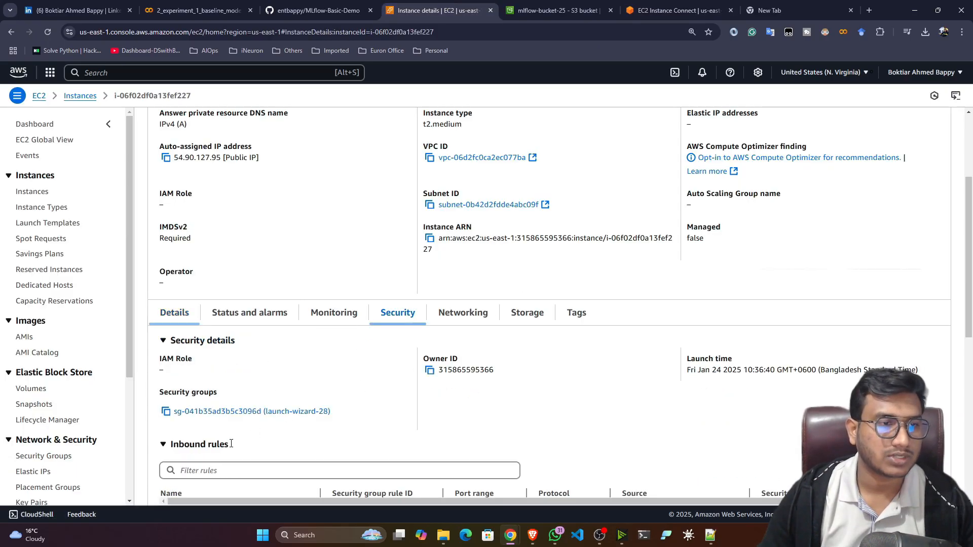
pyautogui.scroll(-4, 217, 436)
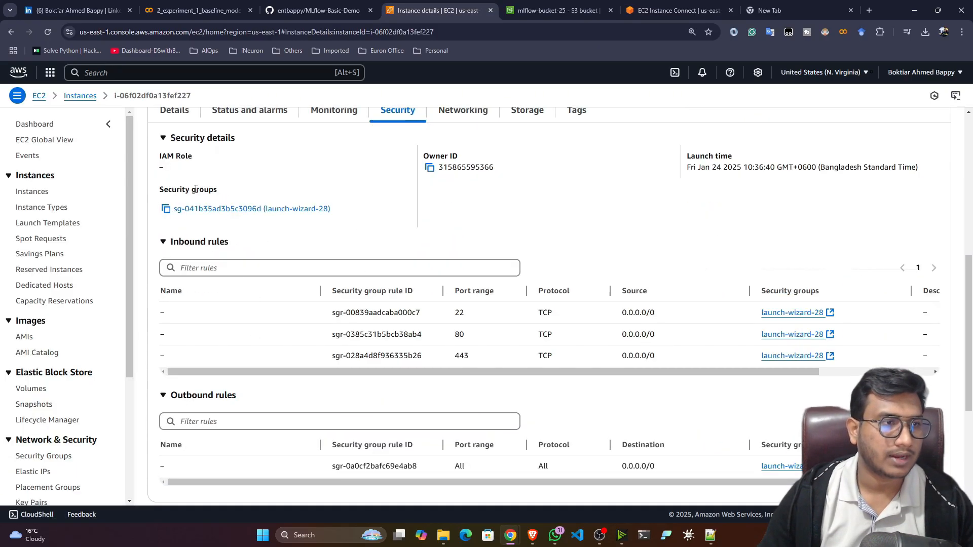
pyautogui.click(216, 209)
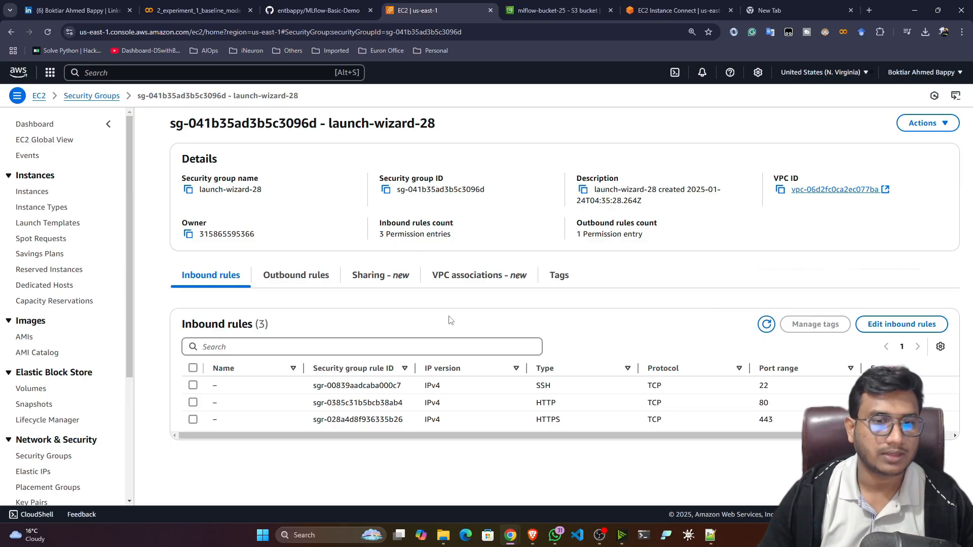
# Add a Custom TCP inbound rule for port 5000 from 0.0.0.0/0 and save the rules.
pyautogui.click(897, 330)
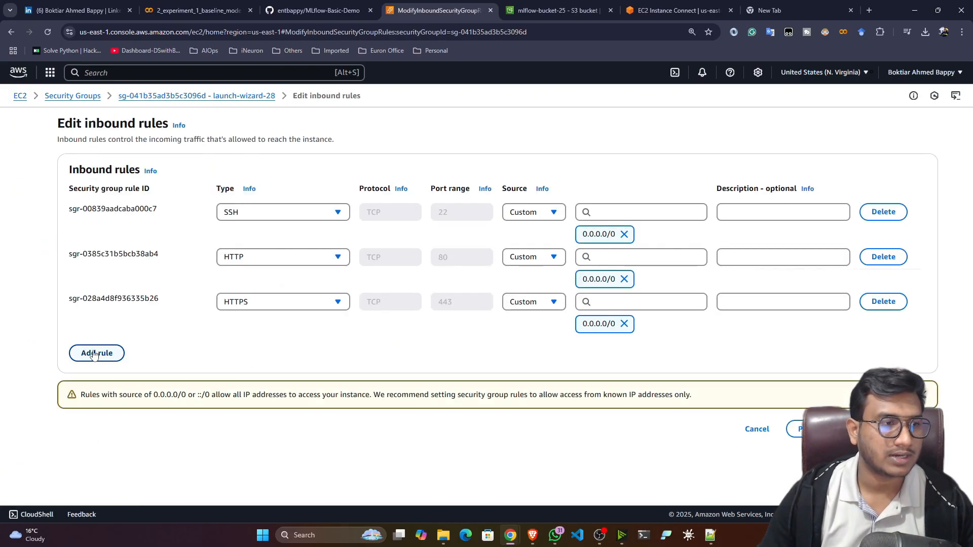
pyautogui.click(94, 354)
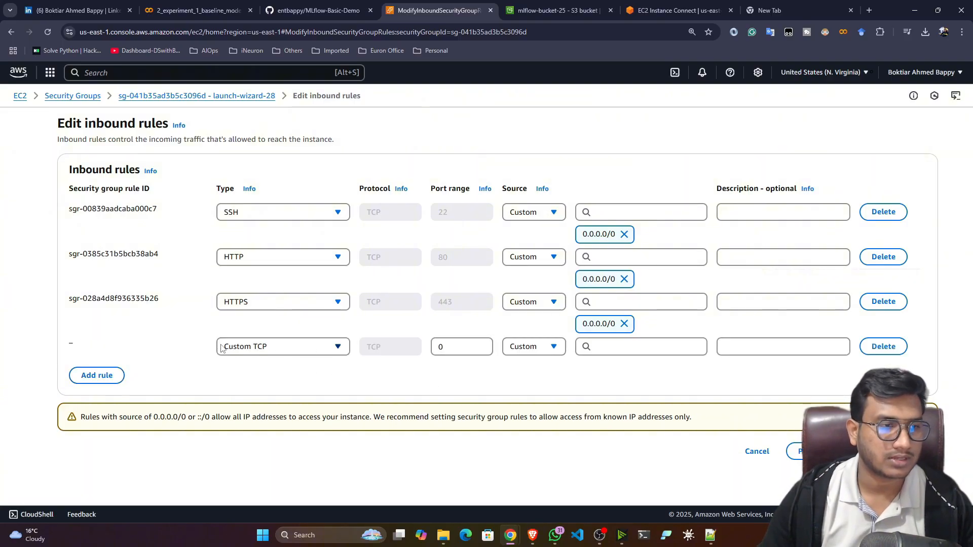
pyautogui.doubleClick(476, 348)
pyautogui.write('5000')
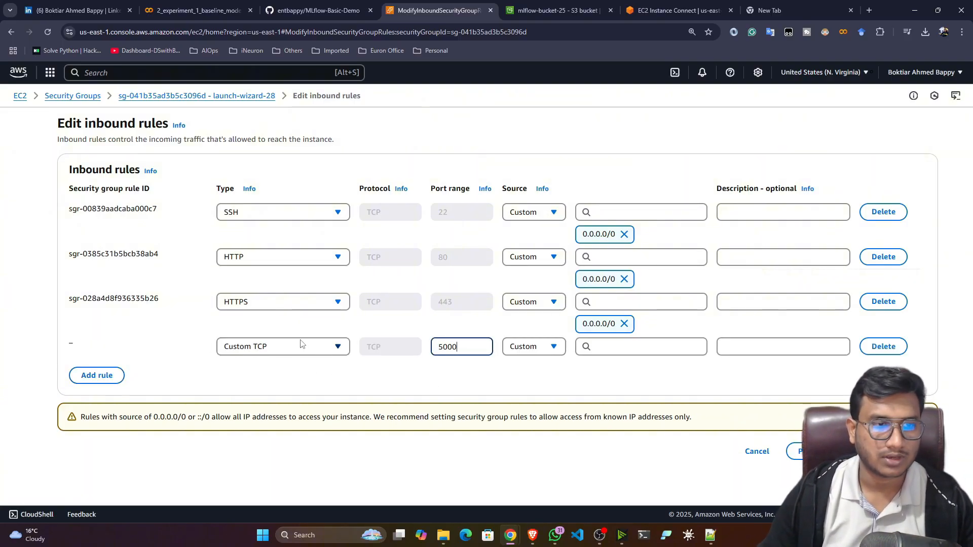
pyautogui.click(619, 348)
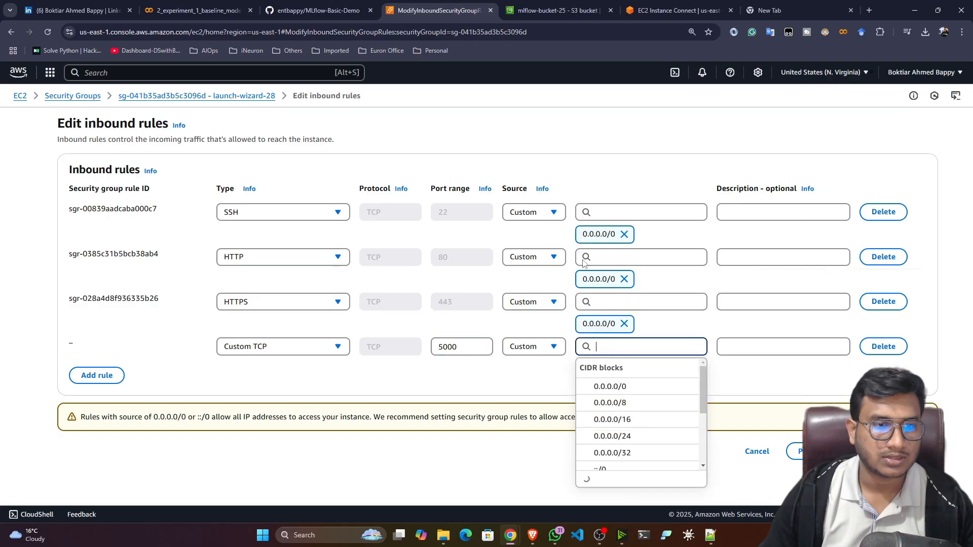
pyautogui.click(600, 389)
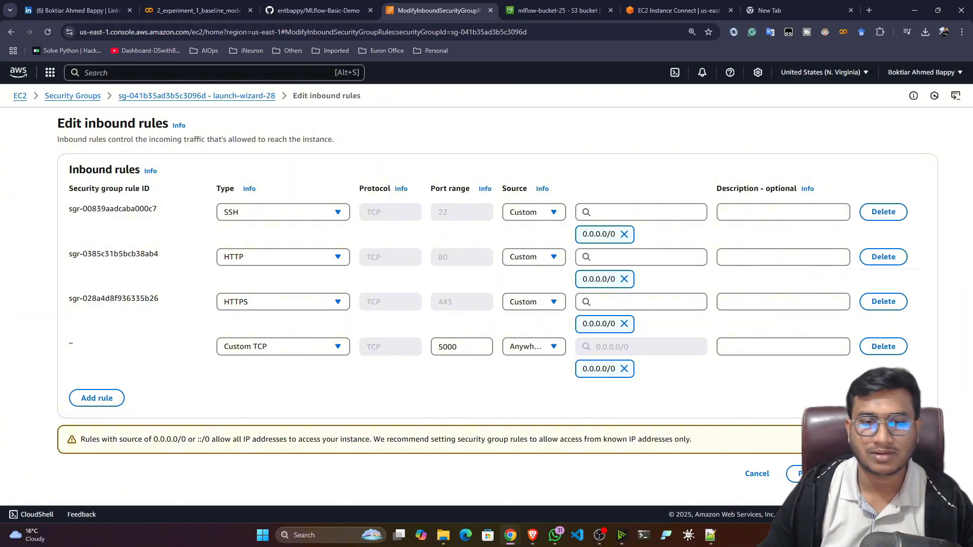
pyautogui.click(908, 474)
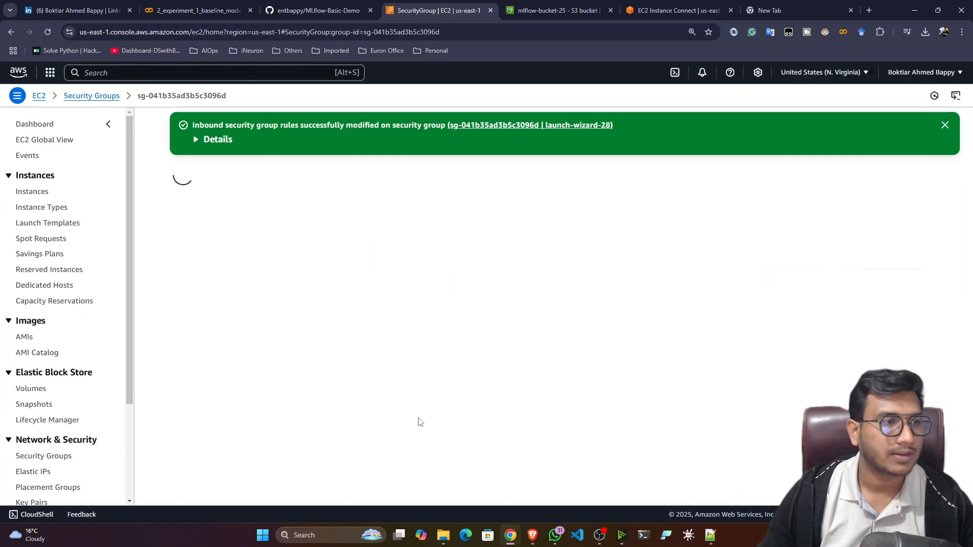
# Check the saved inbound rules and go back to the EC2 instances list.
pyautogui.scroll(-1, 418, 417)
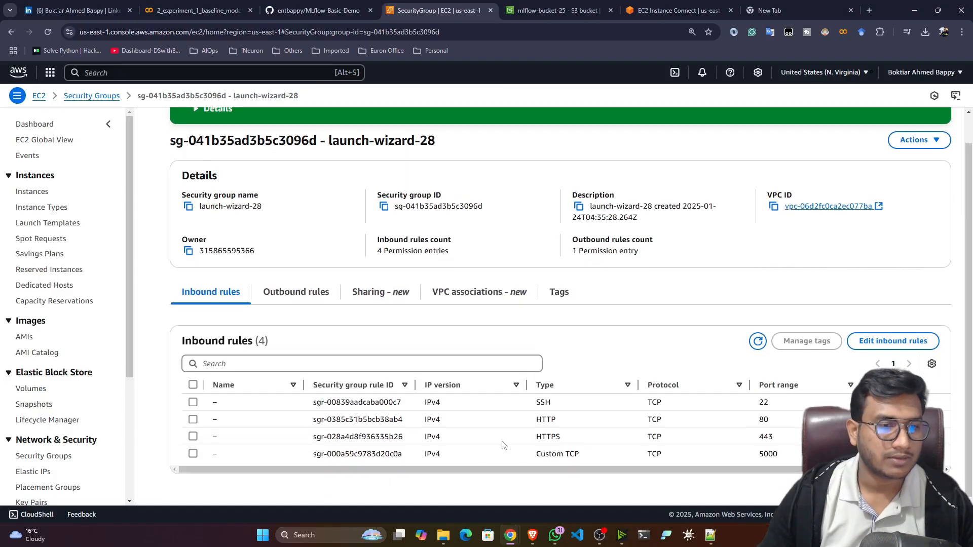
pyautogui.scroll(1, 497, 390)
pyautogui.click(552, 9)
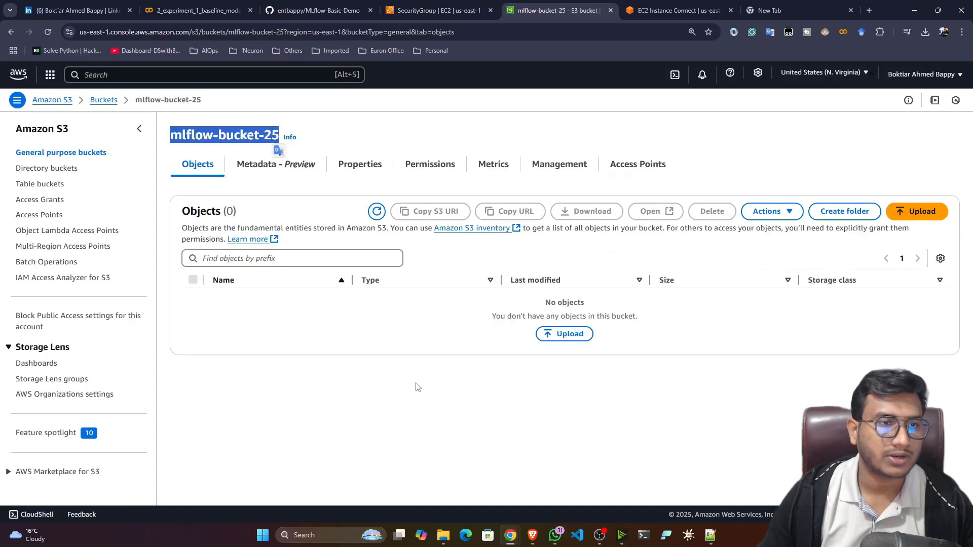
pyautogui.click(401, 7)
pyautogui.click(36, 193)
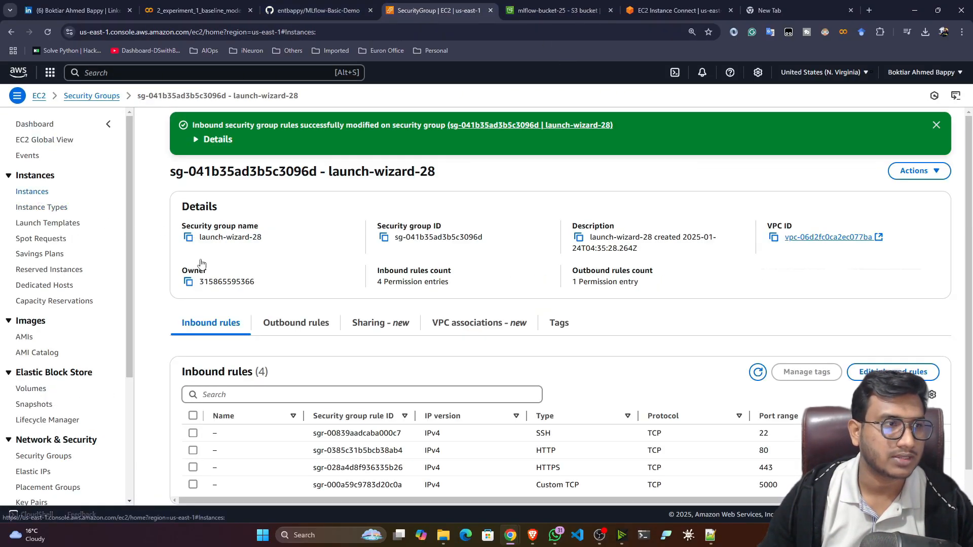
# Load mlflow-machine's public IPv4 DNS with :5000 in a new browser tab.
pyautogui.click(269, 189)
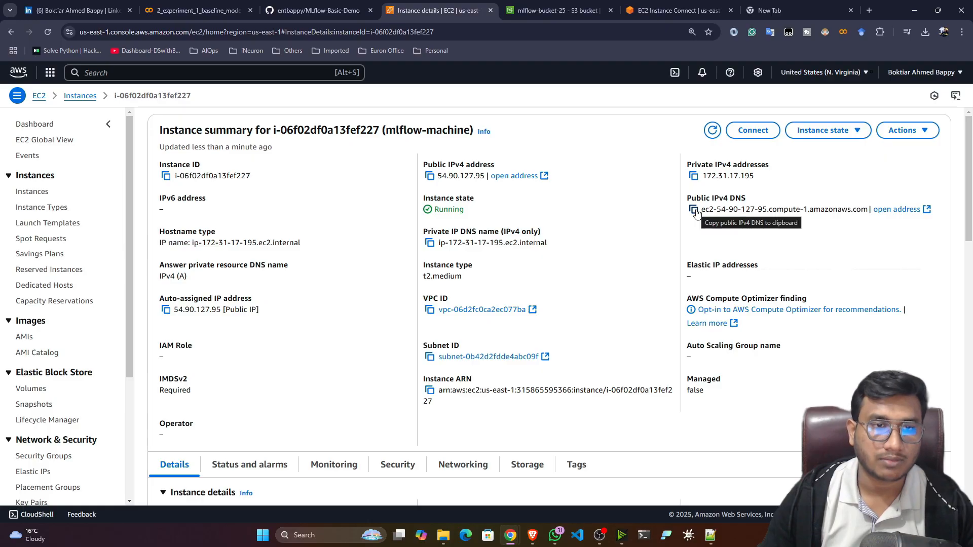
pyautogui.click(694, 210)
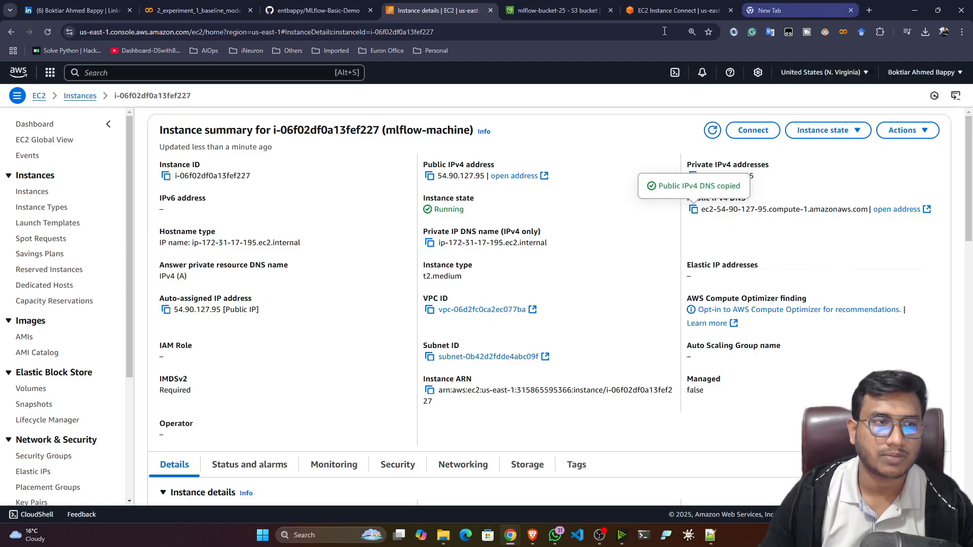
pyautogui.click(775, 10)
pyautogui.hotkey('ctrl', 'v')
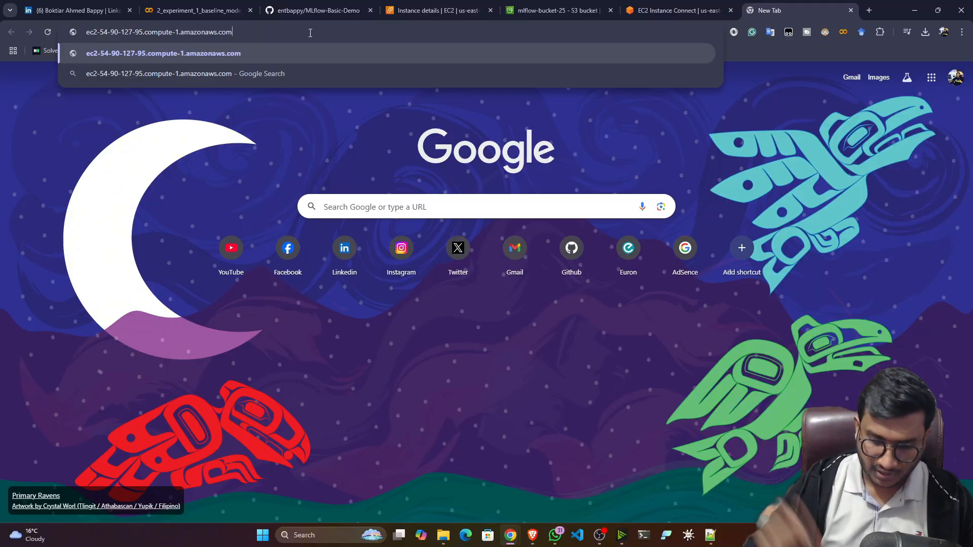
pyautogui.write(':5000')
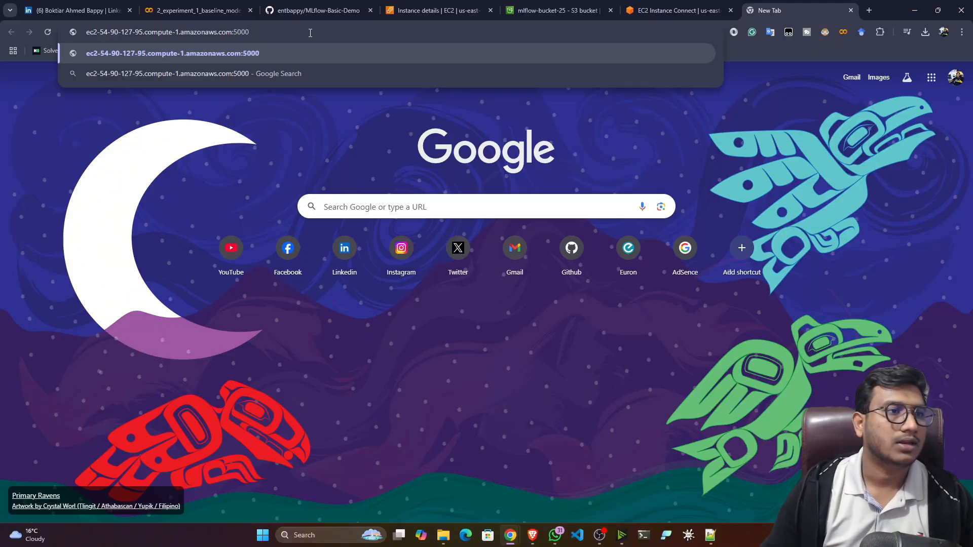
pyautogui.press('Return')
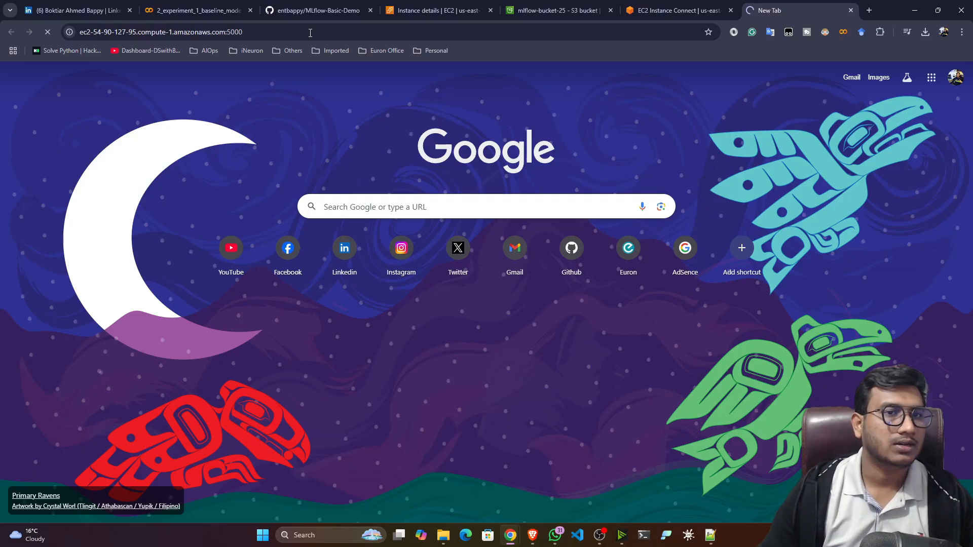
# Copy the MLflow page address into a fresh tab and reopen the MLflow UI.
pyautogui.click(178, 37)
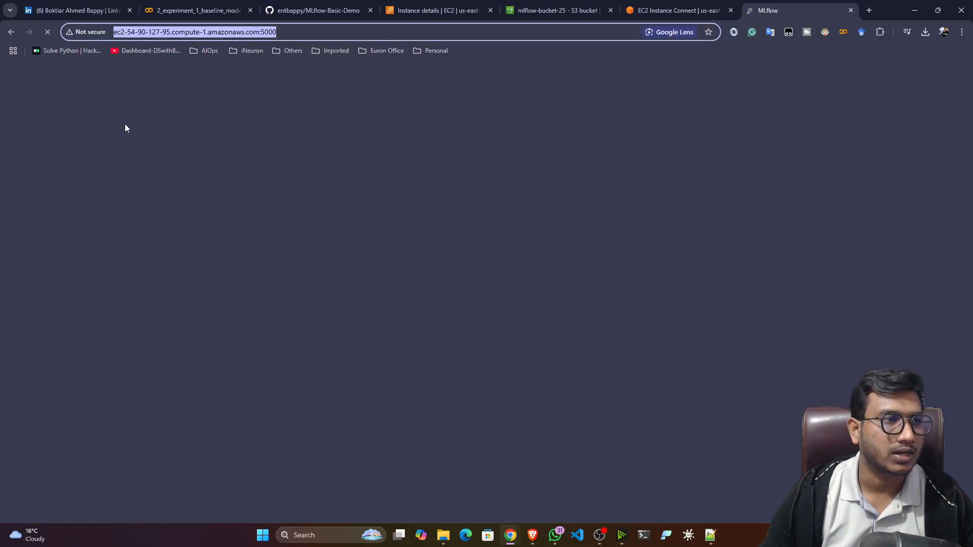
pyautogui.click(162, 32)
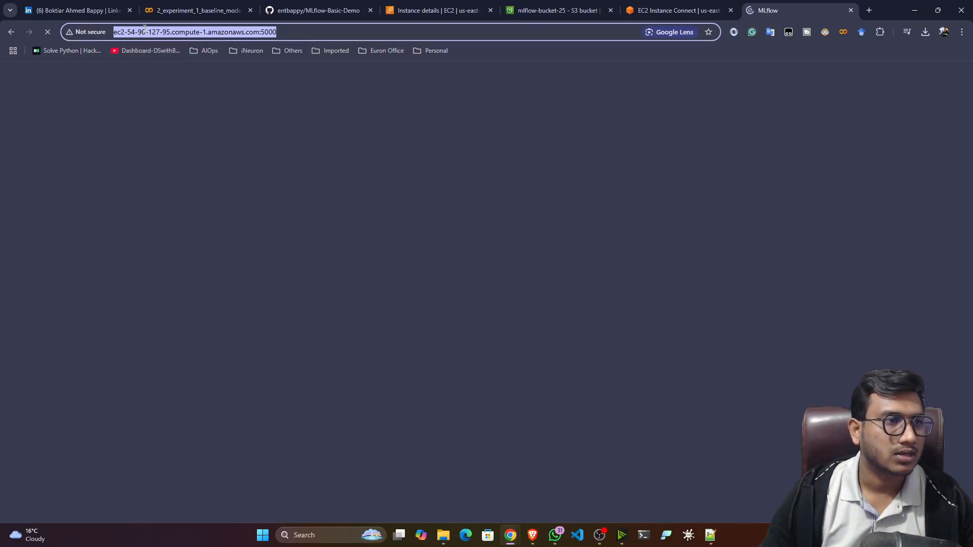
pyautogui.click(160, 32)
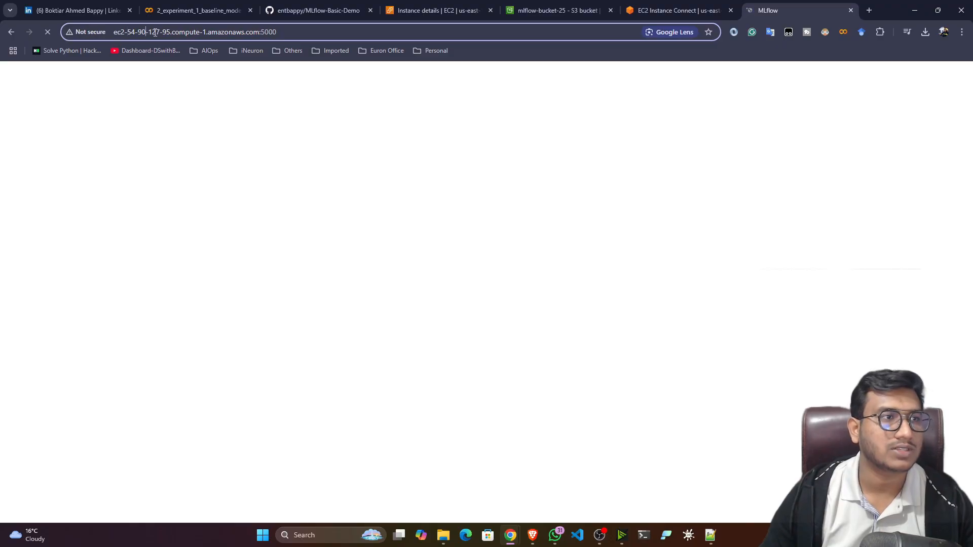
pyautogui.click(300, 30)
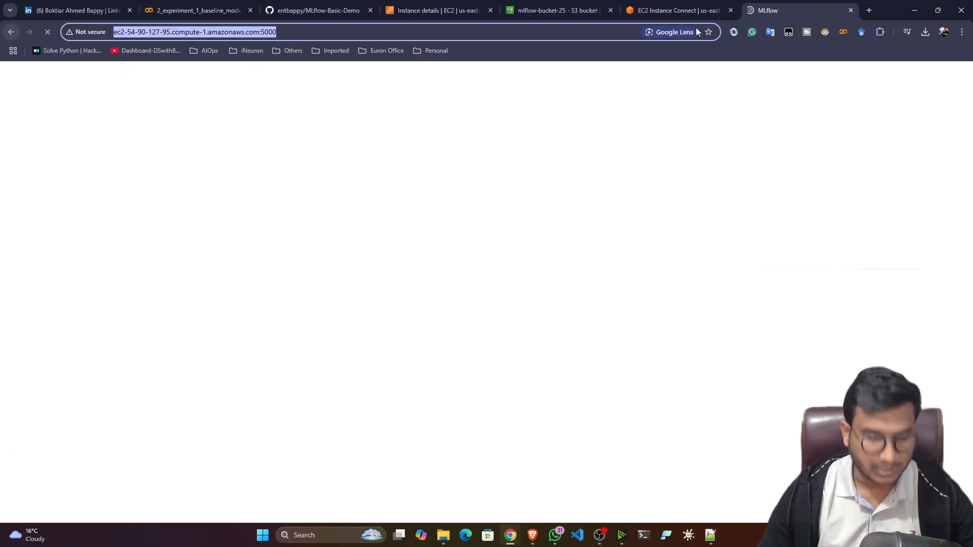
pyautogui.click(868, 11)
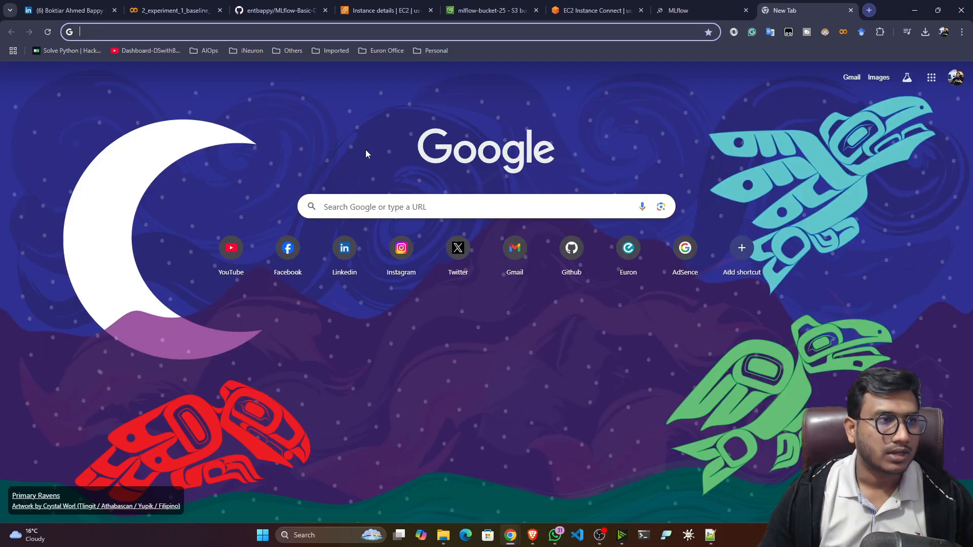
pyautogui.hotkey('ctrl', 'v')
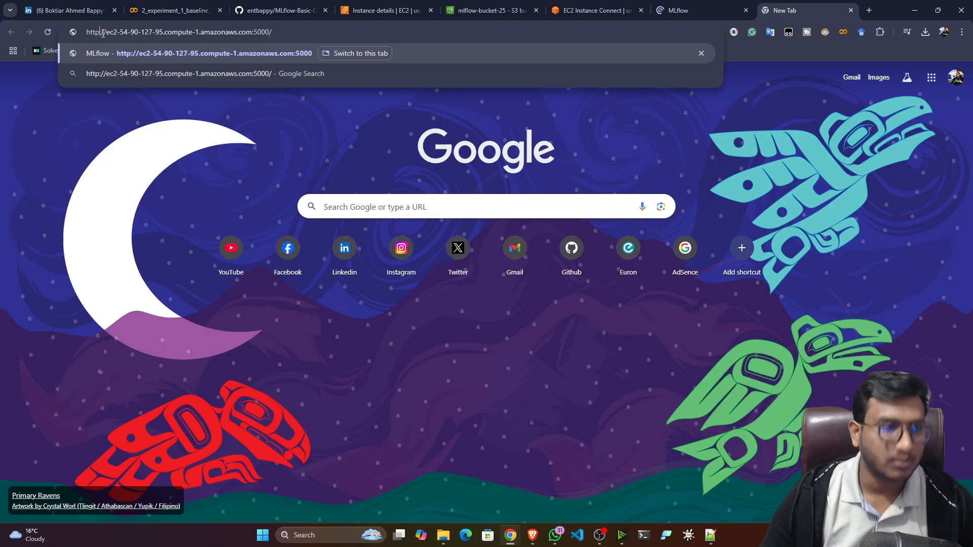
pyautogui.write('s')
pyautogui.press('BackSpace')
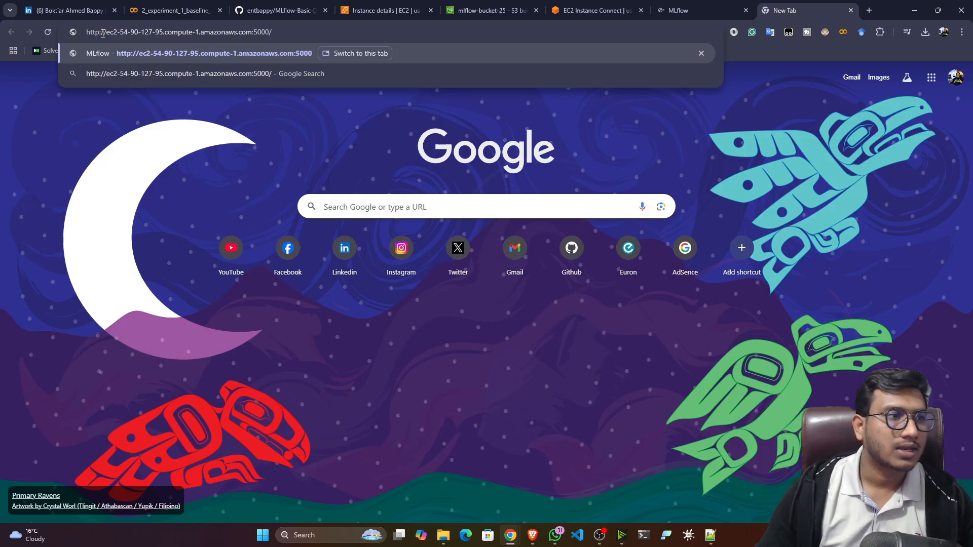
pyautogui.press('Return')
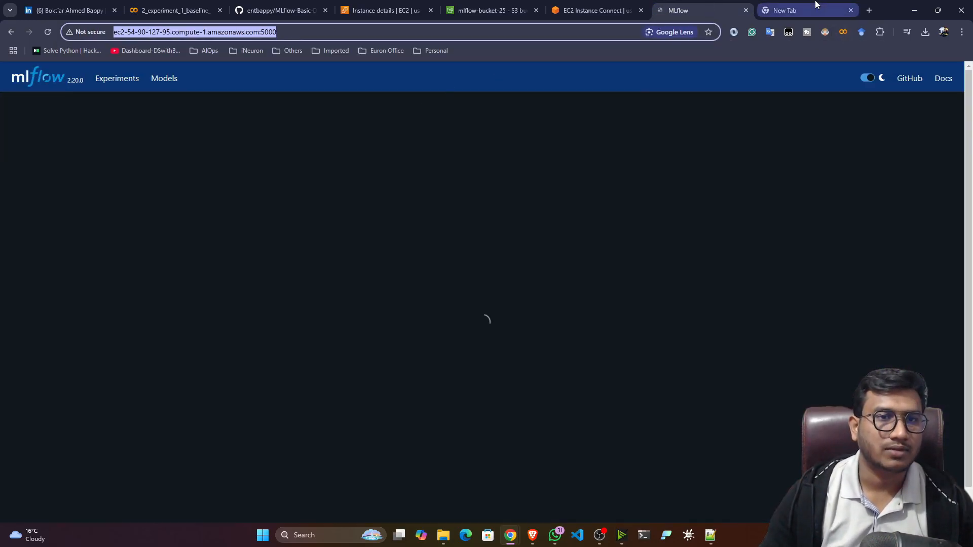